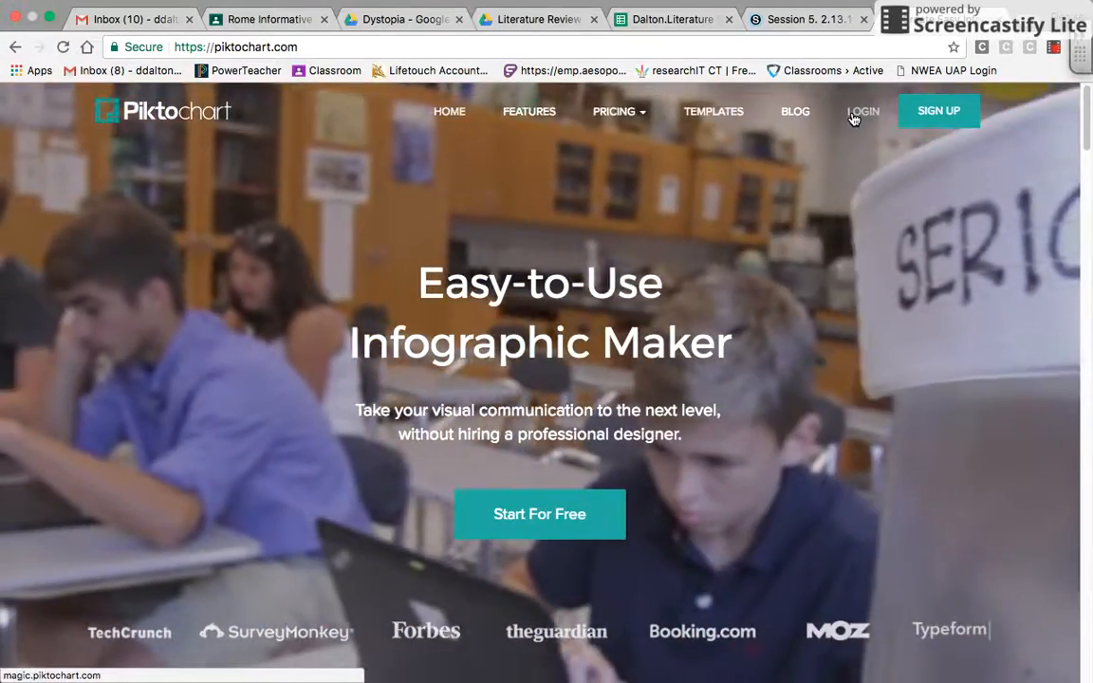
Log in to Piktochart and look through the saved visuals on the dashboard
click(854, 114)
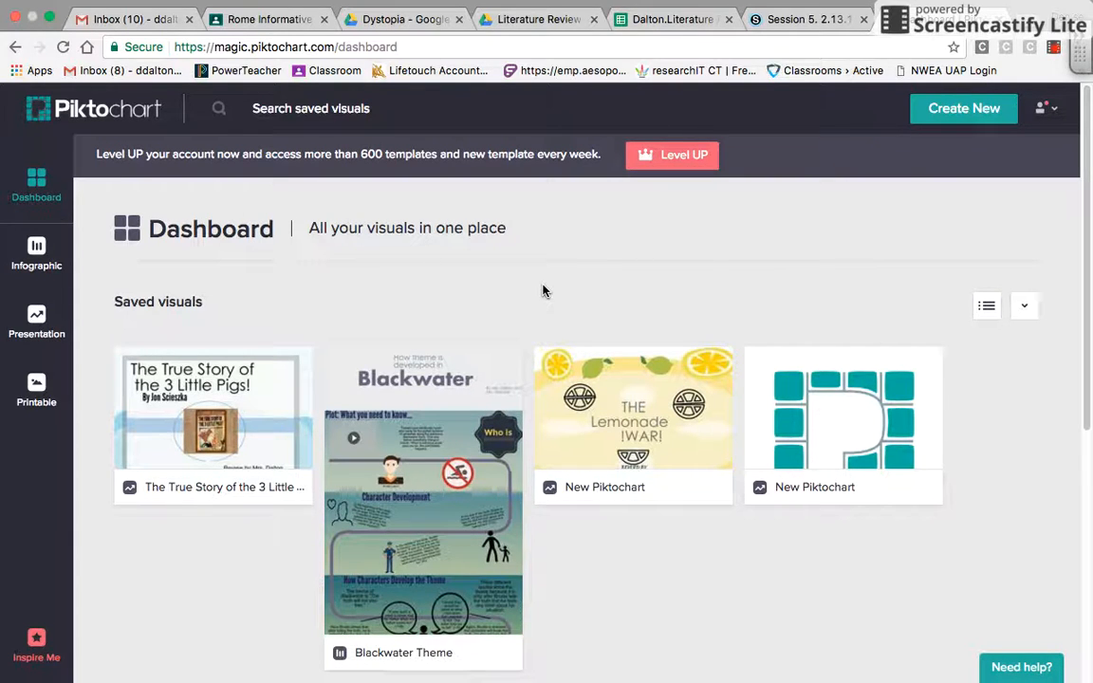
scroll(542, 290, down, 2)
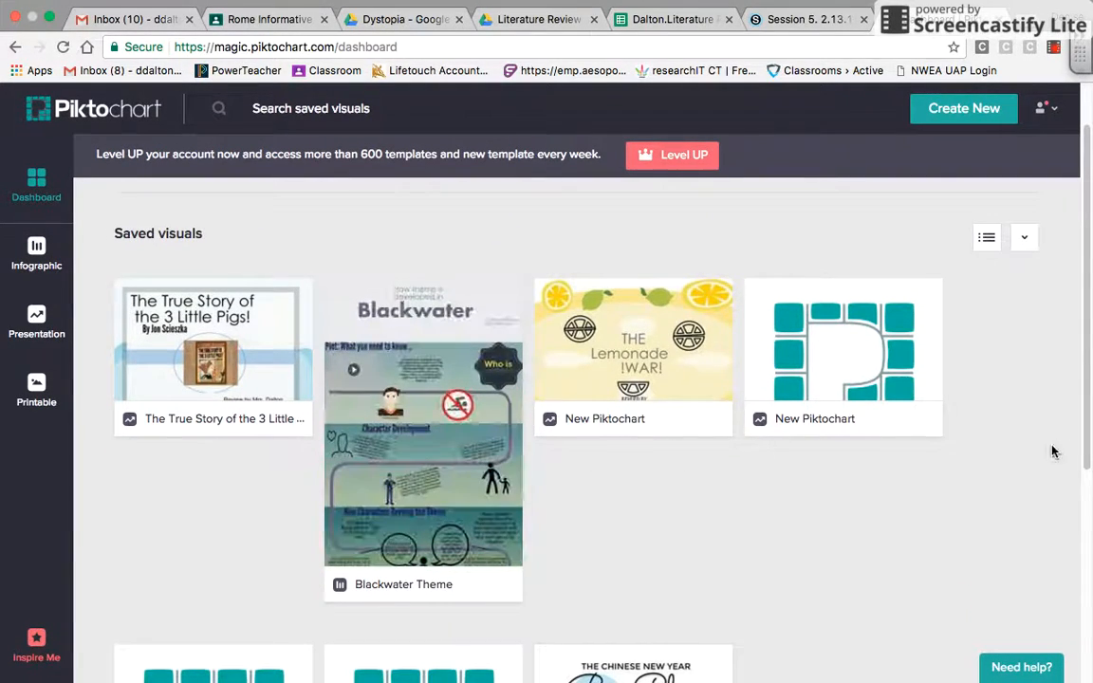
scroll(1054, 449, down, 4)
scroll(1054, 451, up, 4)
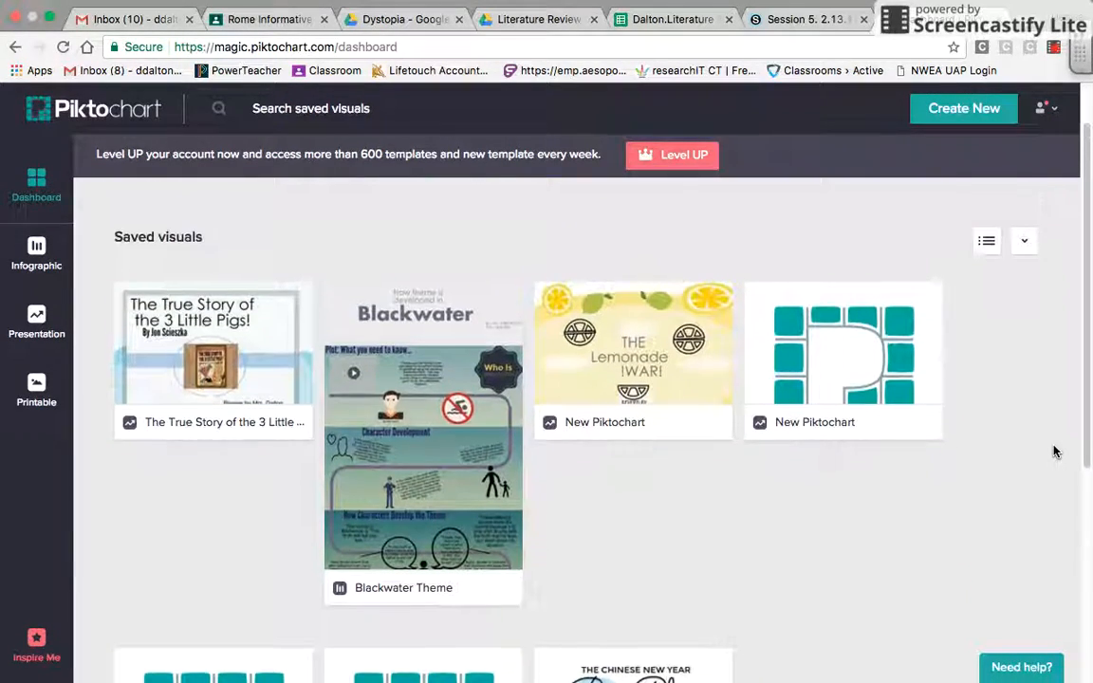
scroll(1054, 447, up, 2)
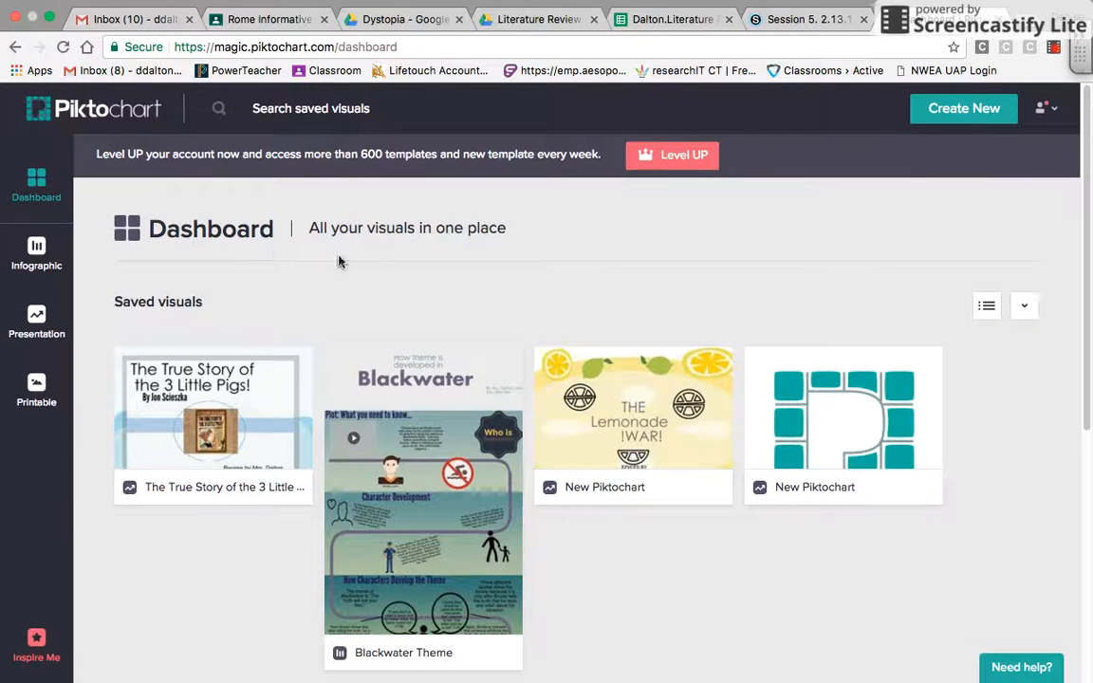
Create a new infographic from the free About Me template
click(973, 110)
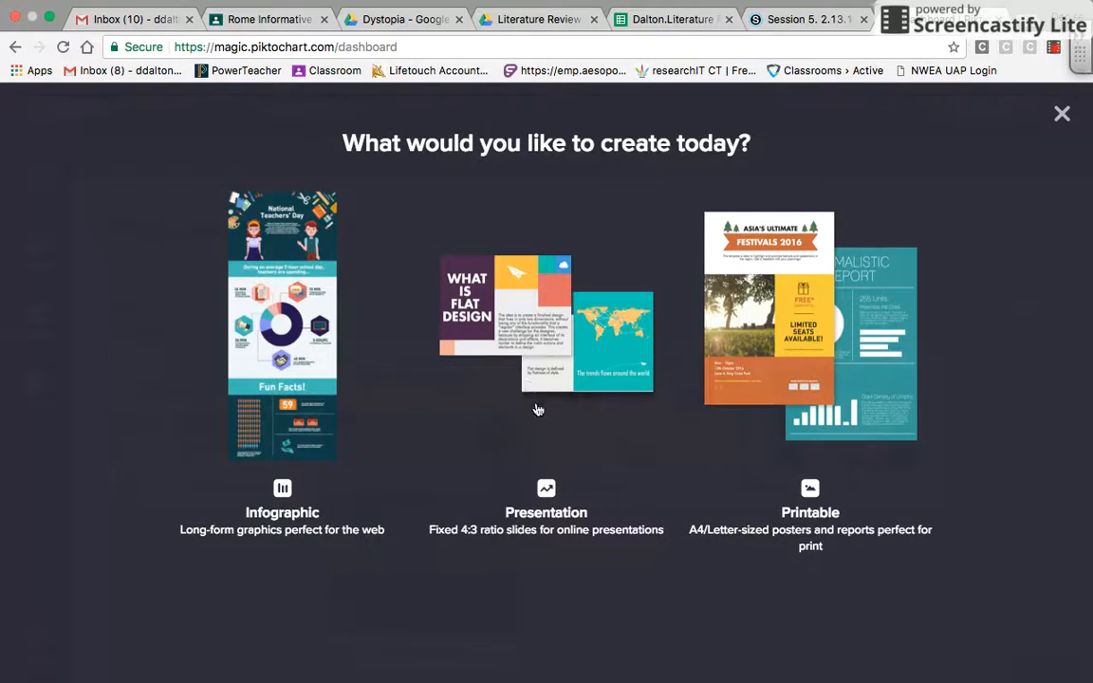
click(276, 328)
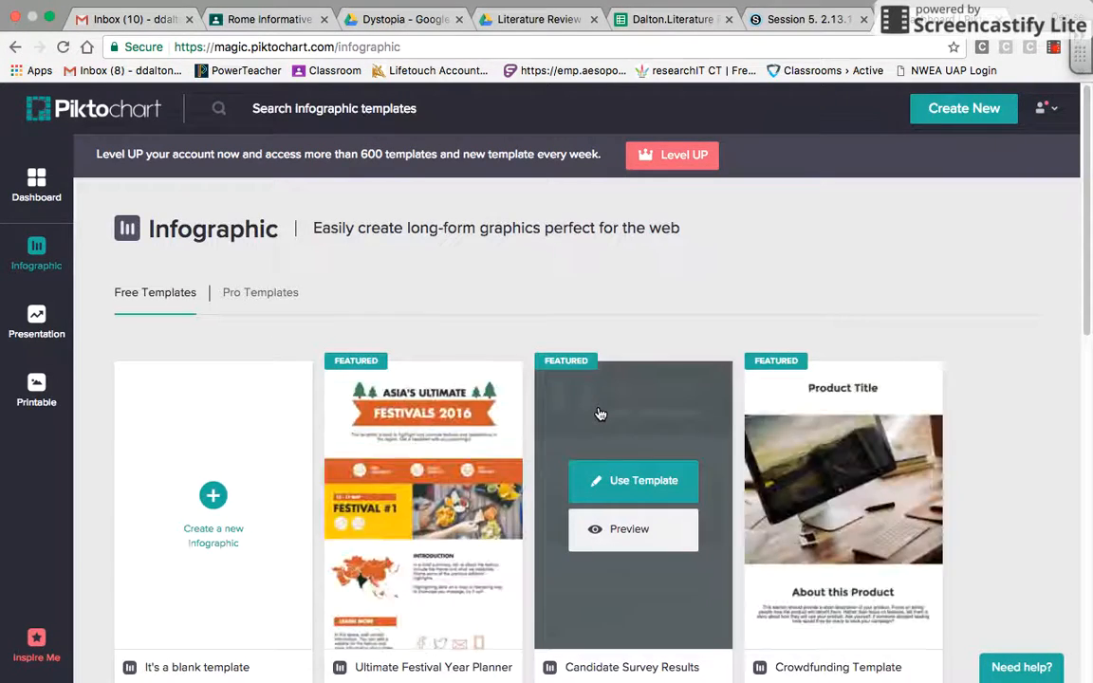
scroll(983, 364, down, 2)
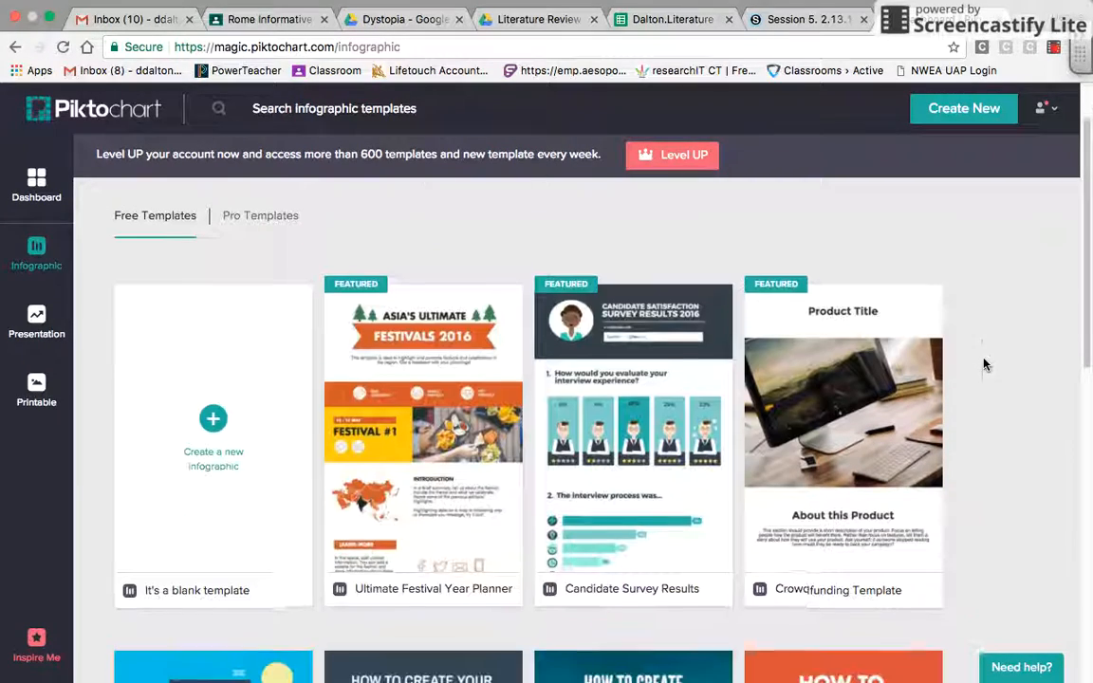
scroll(984, 364, down, 1)
scroll(977, 363, up, 1)
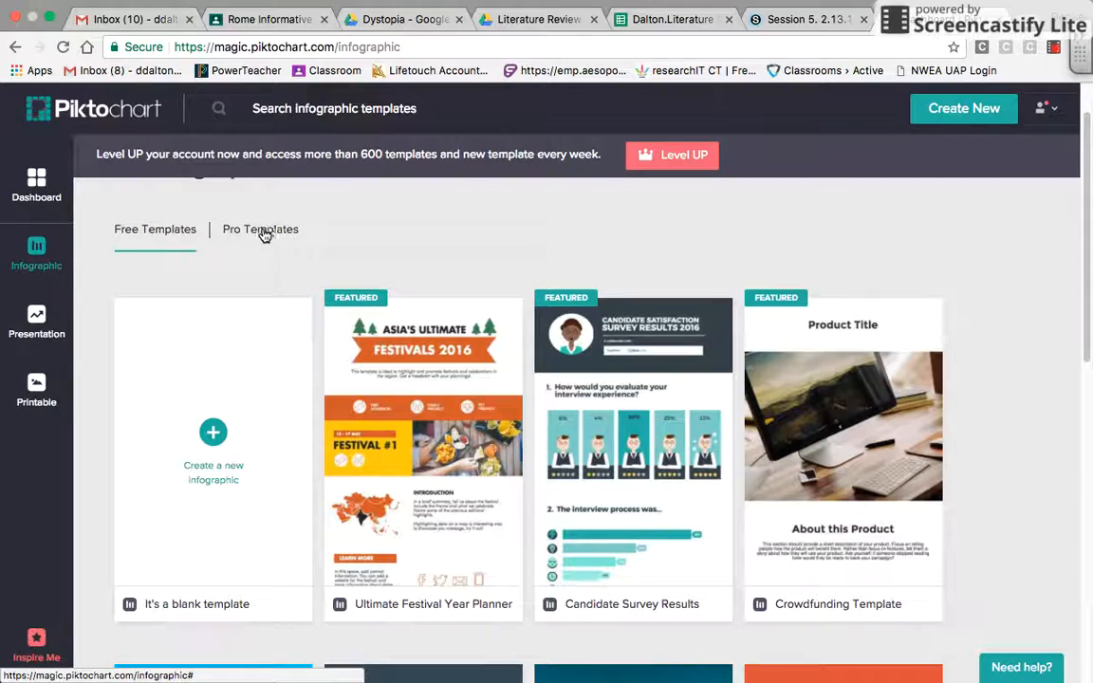
scroll(997, 408, down, 4)
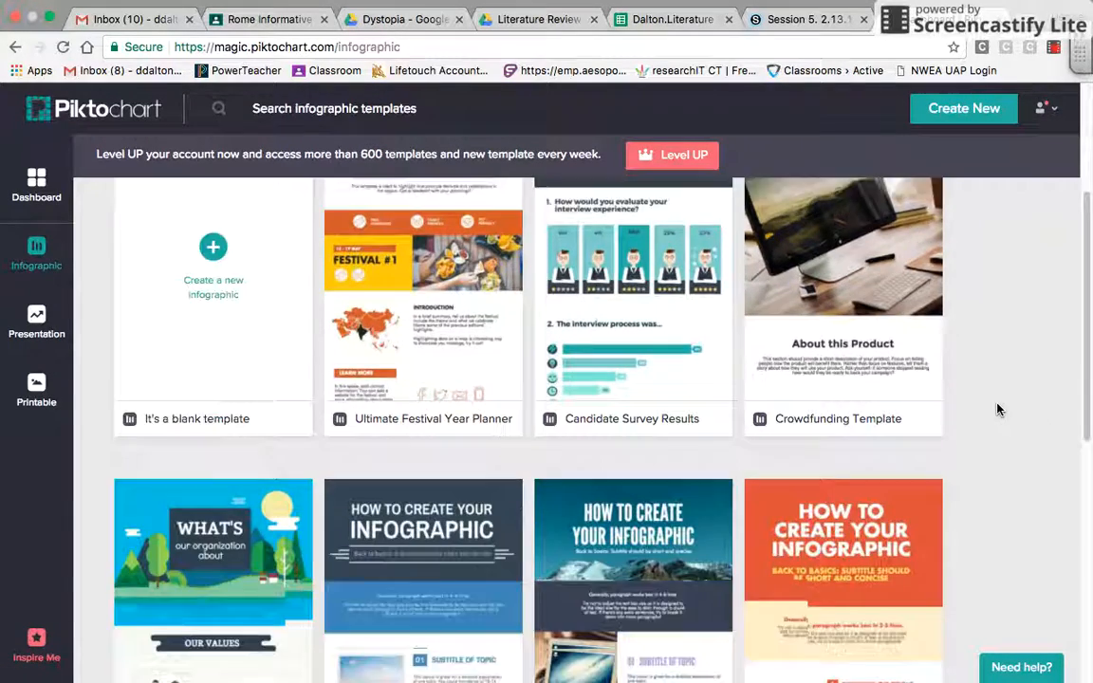
scroll(997, 409, down, 2)
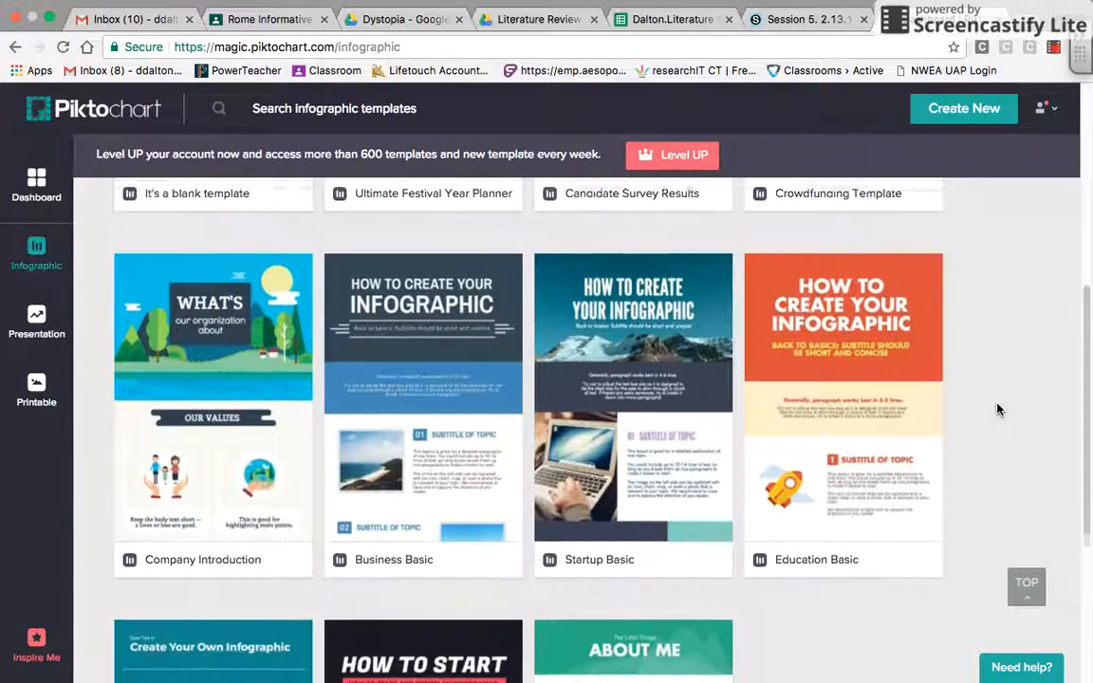
scroll(997, 408, down, 1)
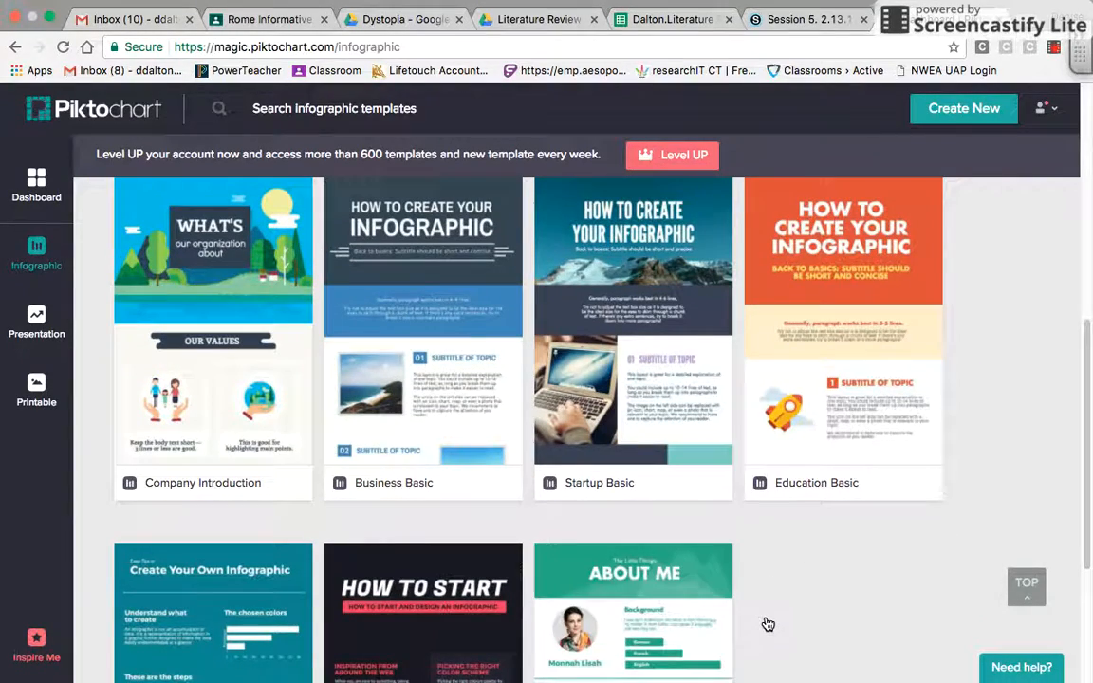
scroll(767, 623, down, 3)
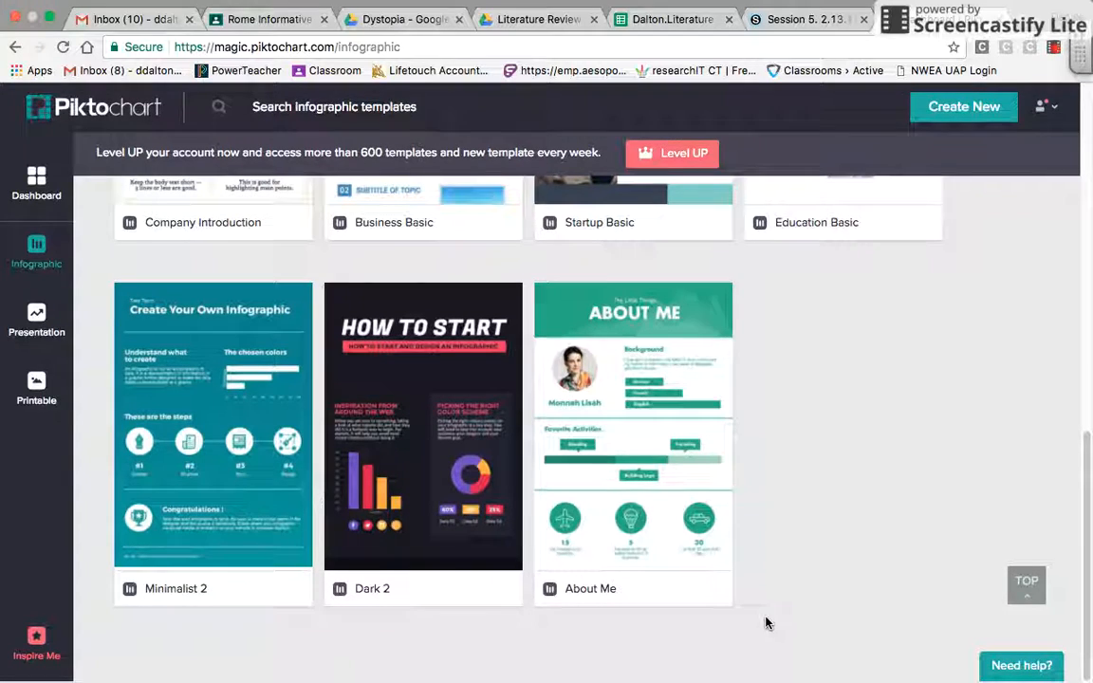
mouse_move(669, 374)
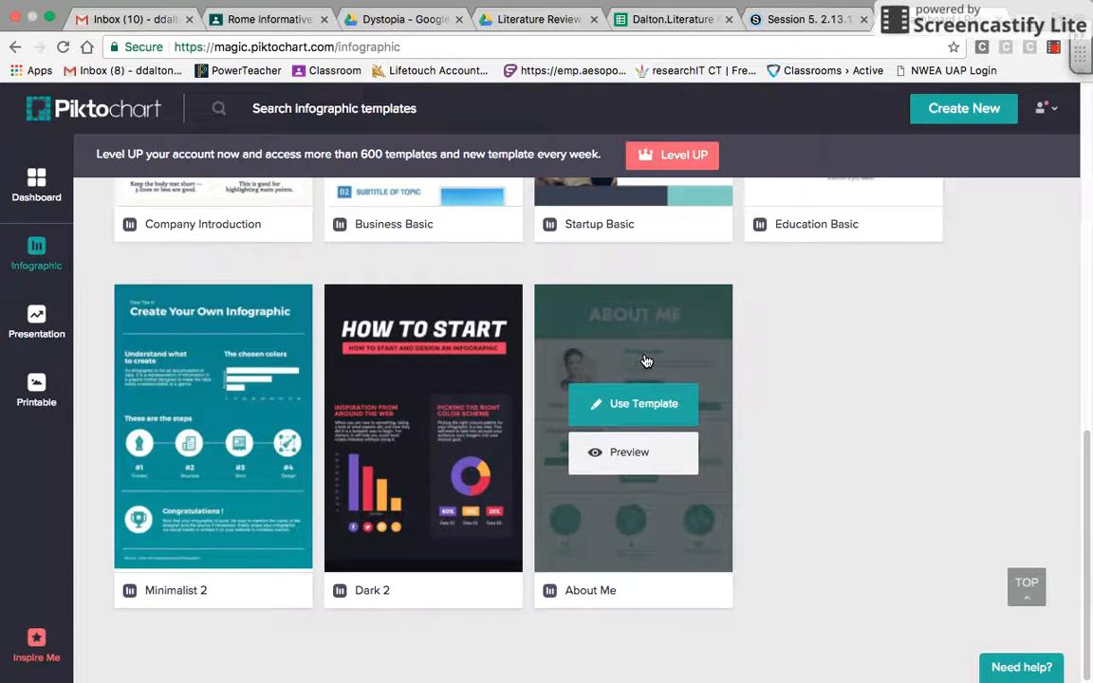
click(633, 403)
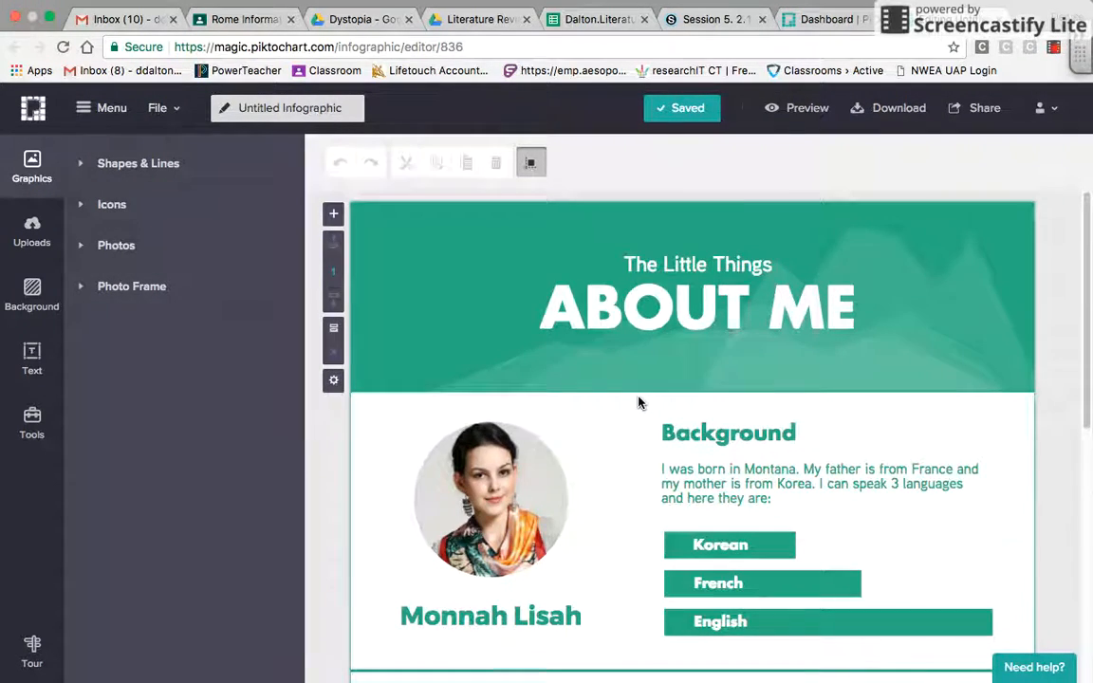
Examine the template's title banner, Background section, Favorite Activities chart and the row of icons with captions
scroll(639, 403, down, 5)
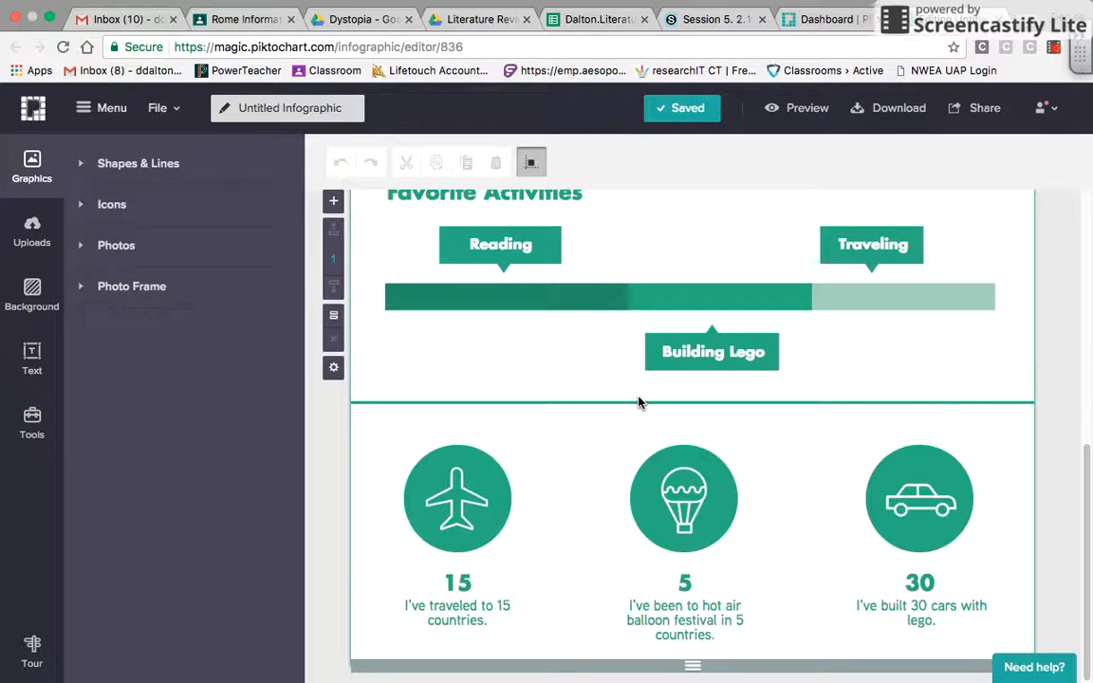
scroll(638, 403, up, 5)
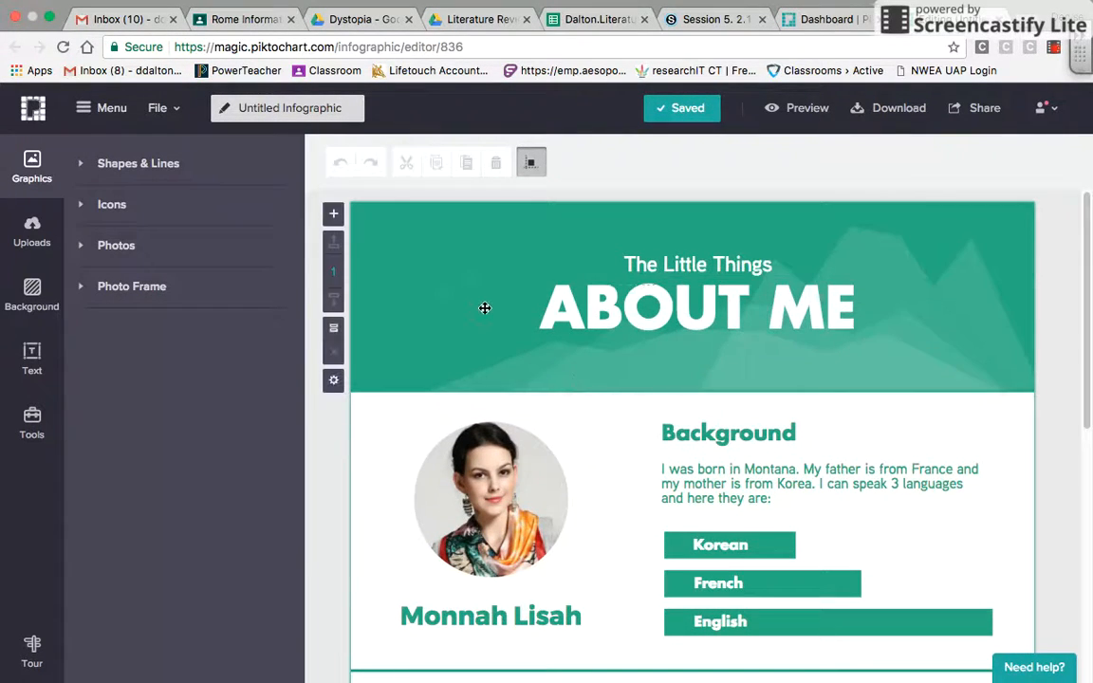
click(483, 308)
click(381, 284)
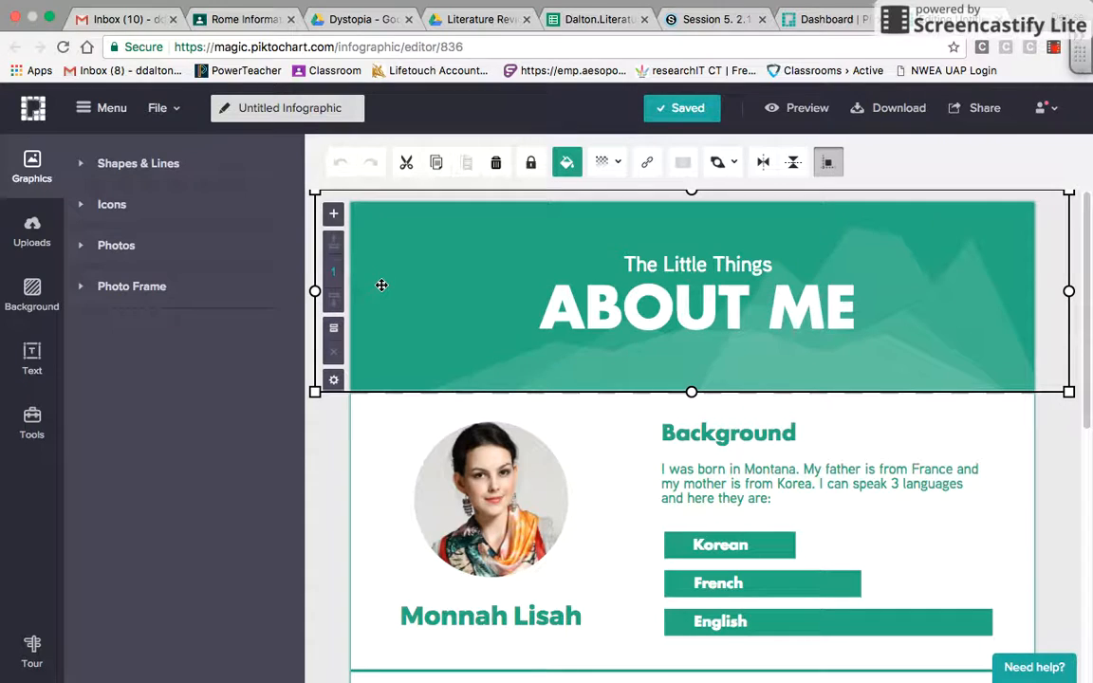
click(334, 475)
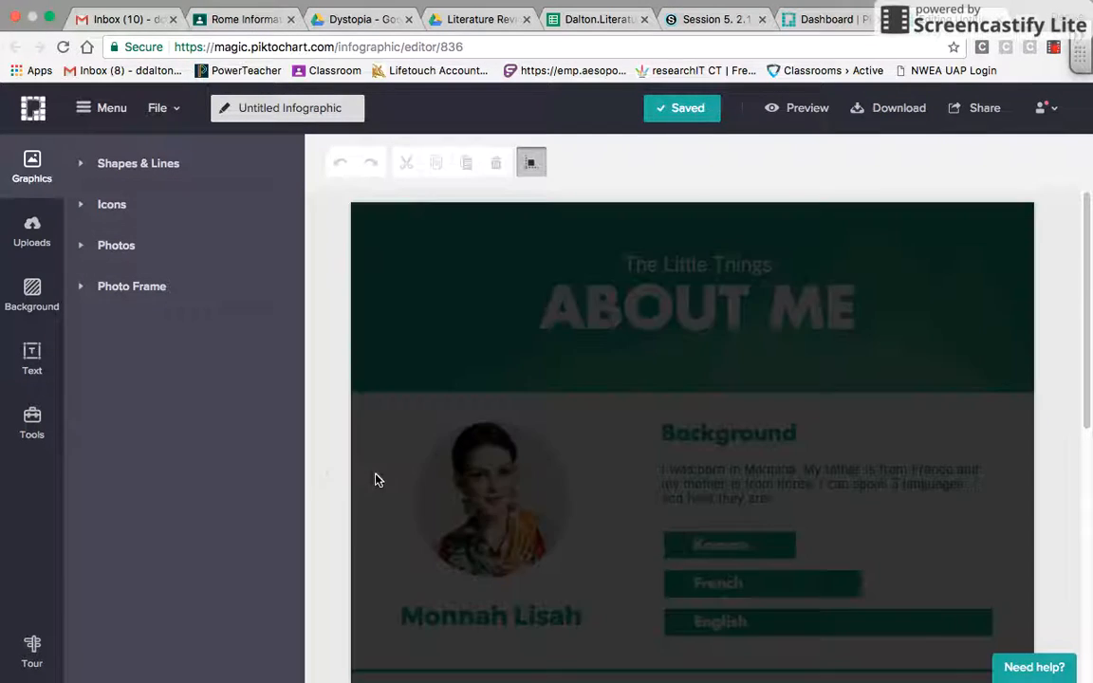
scroll(388, 503, down, 3)
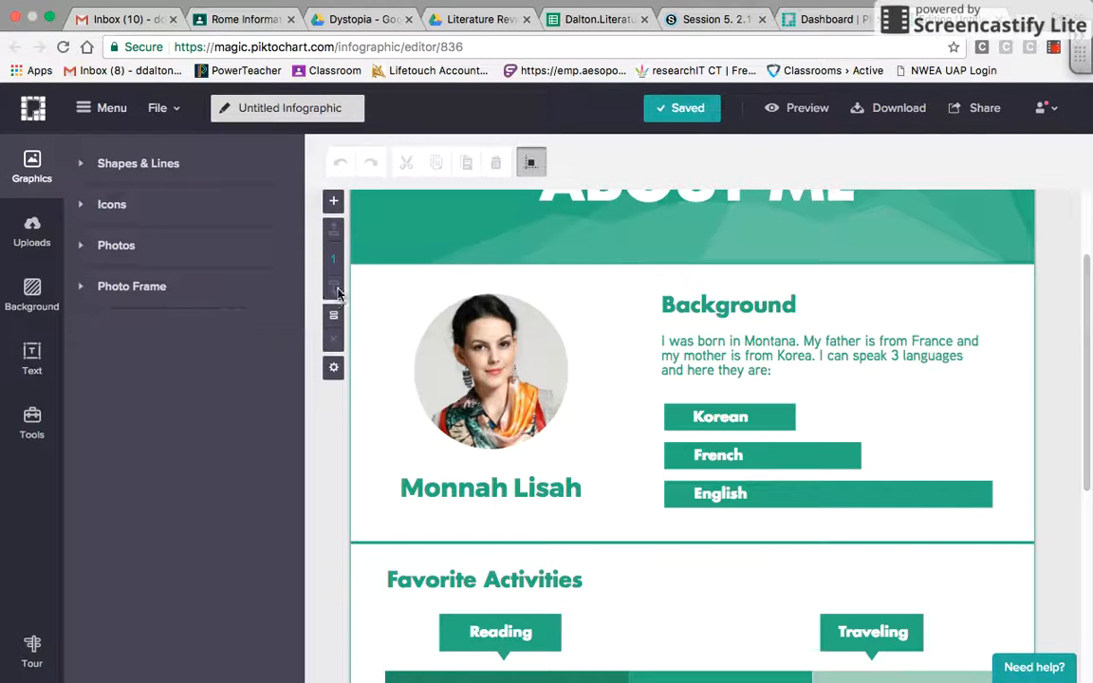
click(697, 312)
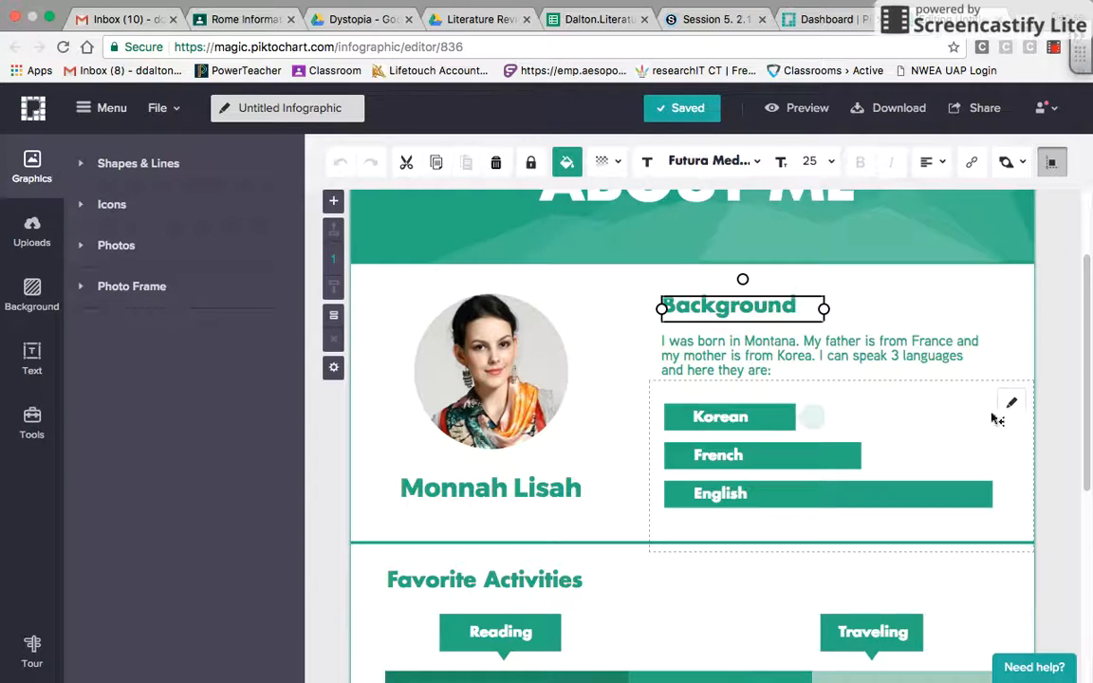
scroll(1005, 427, down, 5)
click(703, 331)
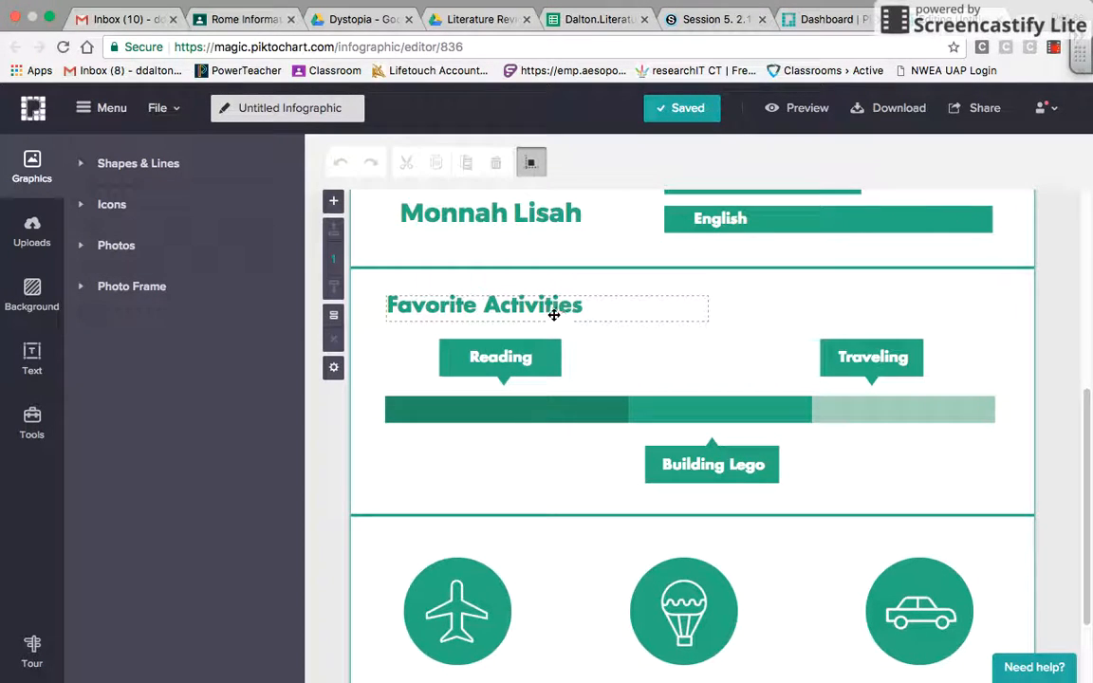
click(550, 313)
click(725, 347)
scroll(724, 347, down, 2)
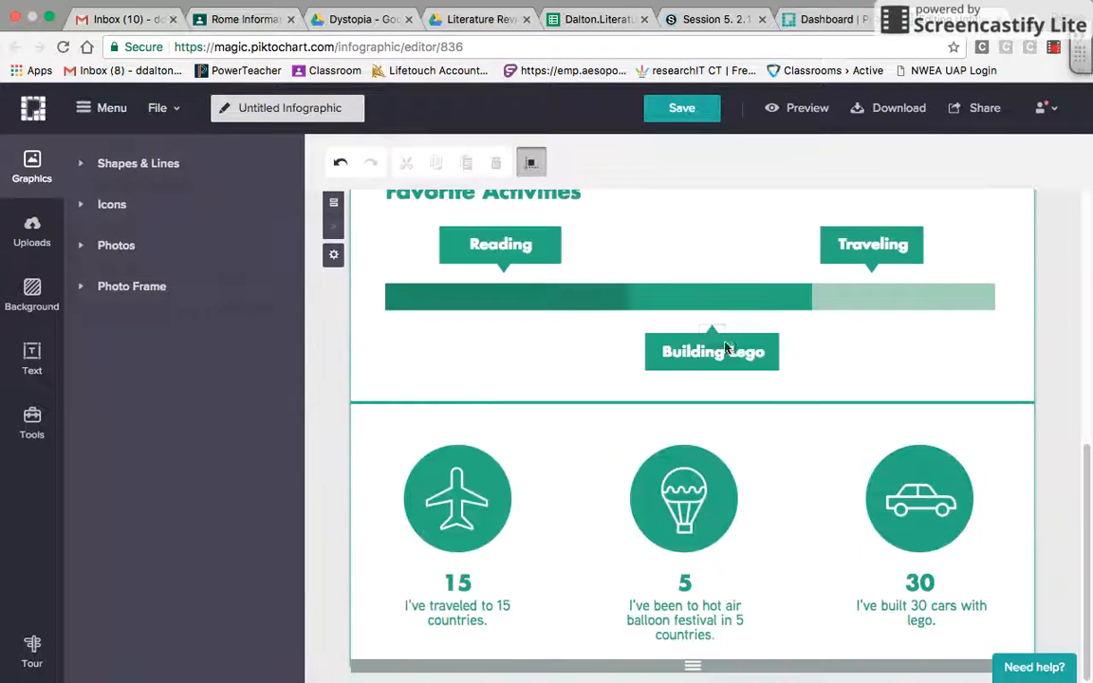
scroll(552, 512, up, 10)
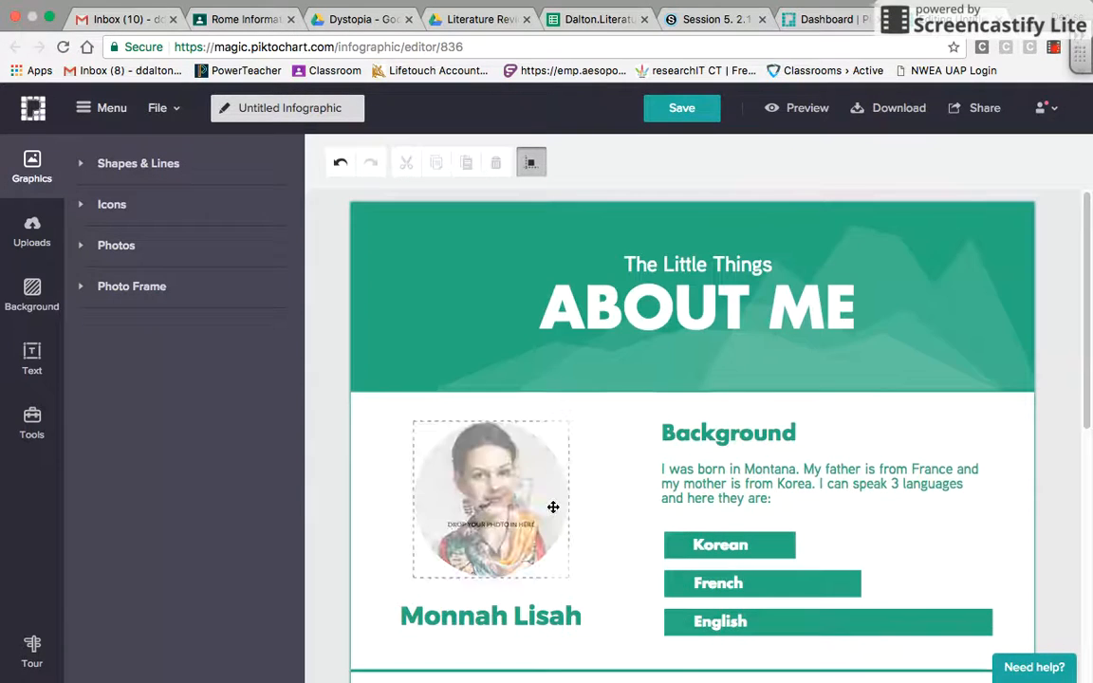
Replace the subtitle "The Little Things" in the banner with "Getting Away with Murder"
click(797, 294)
click(770, 264)
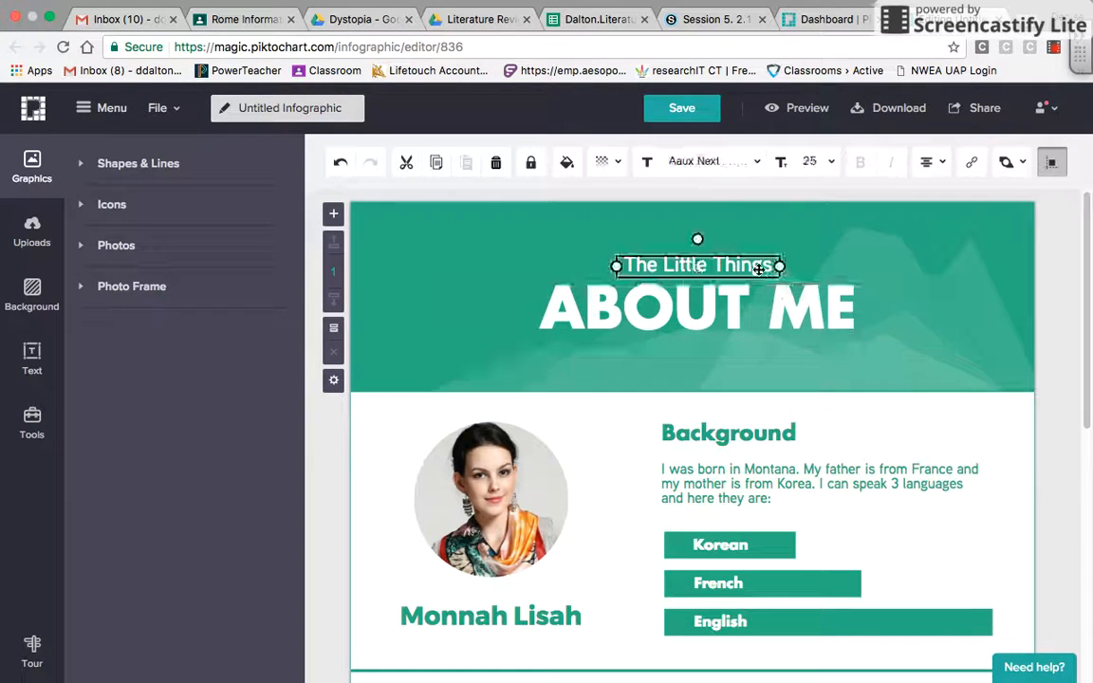
double_click(770, 265)
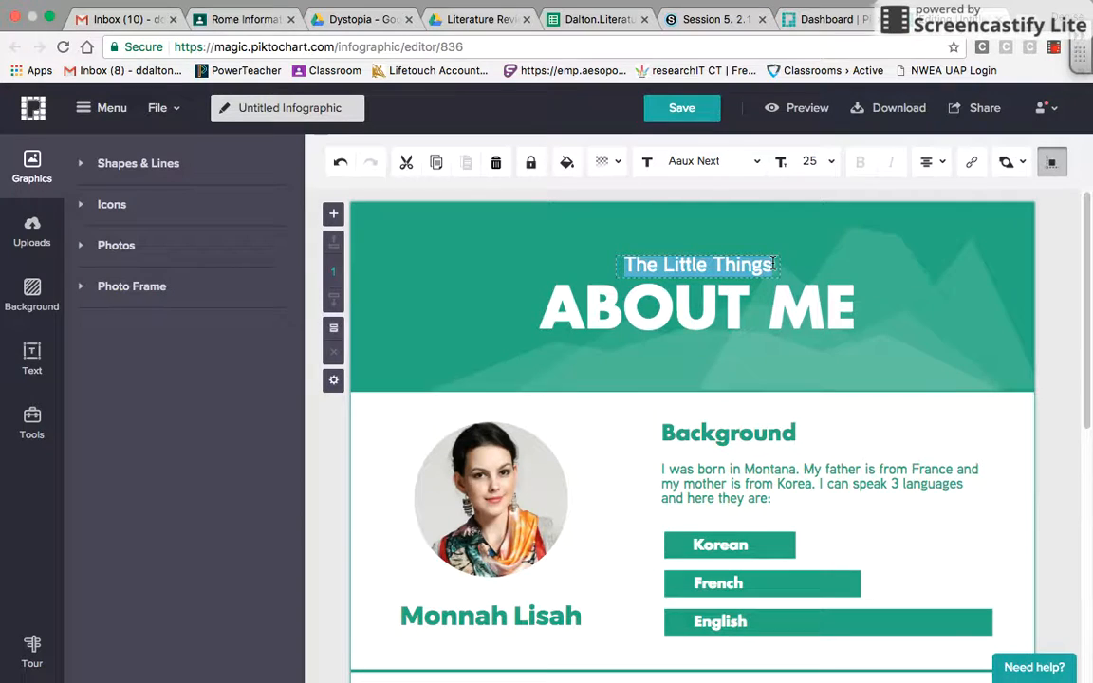
text(B)
text(etting )
text(Aw)
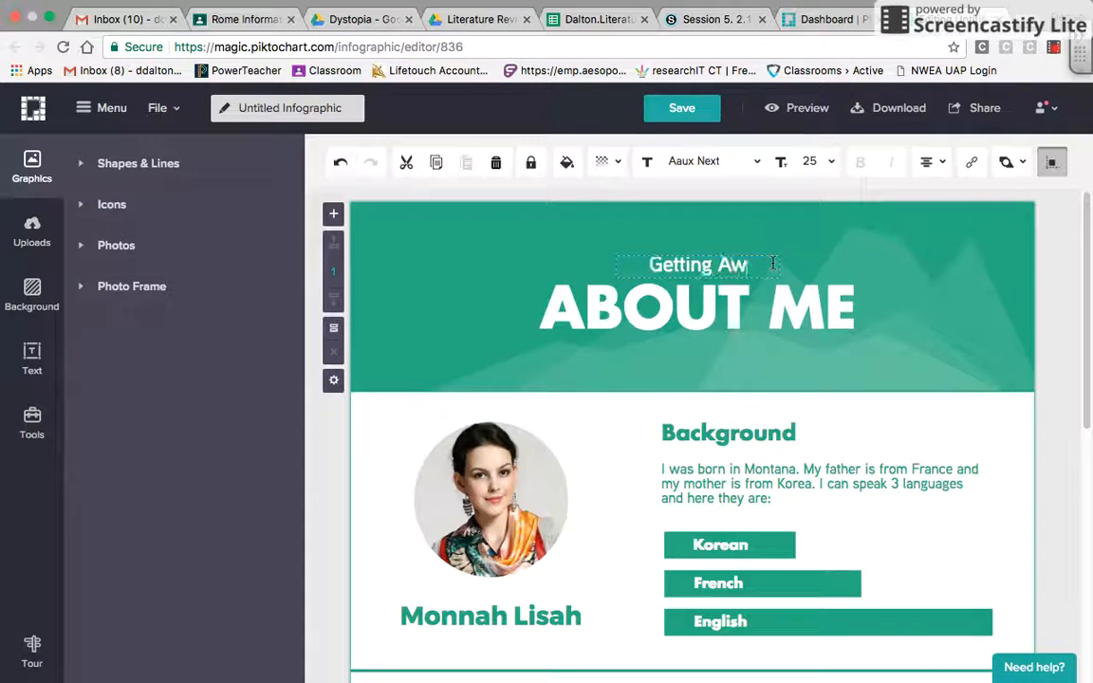
text(ay with Mur)
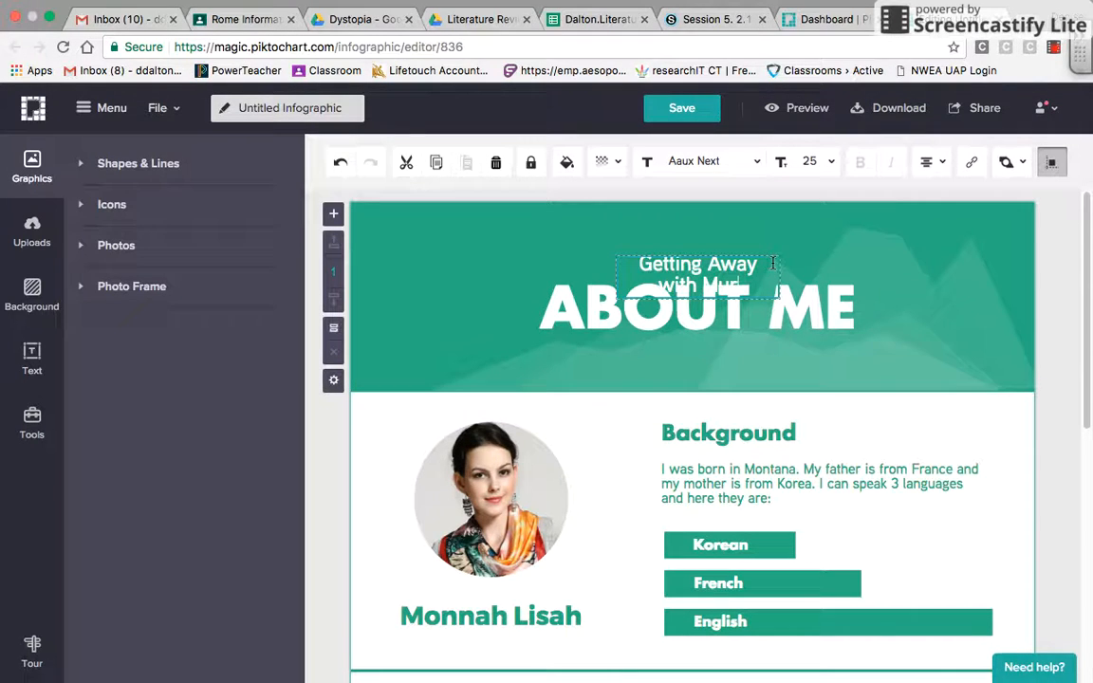
text(der)
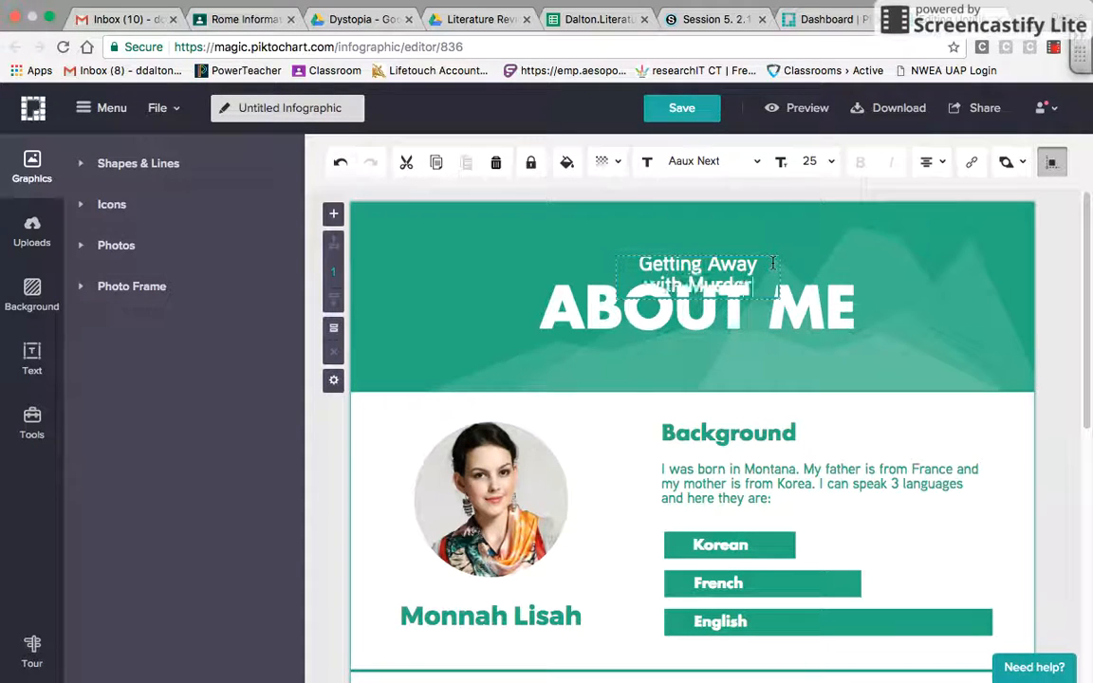
Move the subtitle up clear of the ABOUT ME title, widening its text box and setting its font size to 29
click(703, 266)
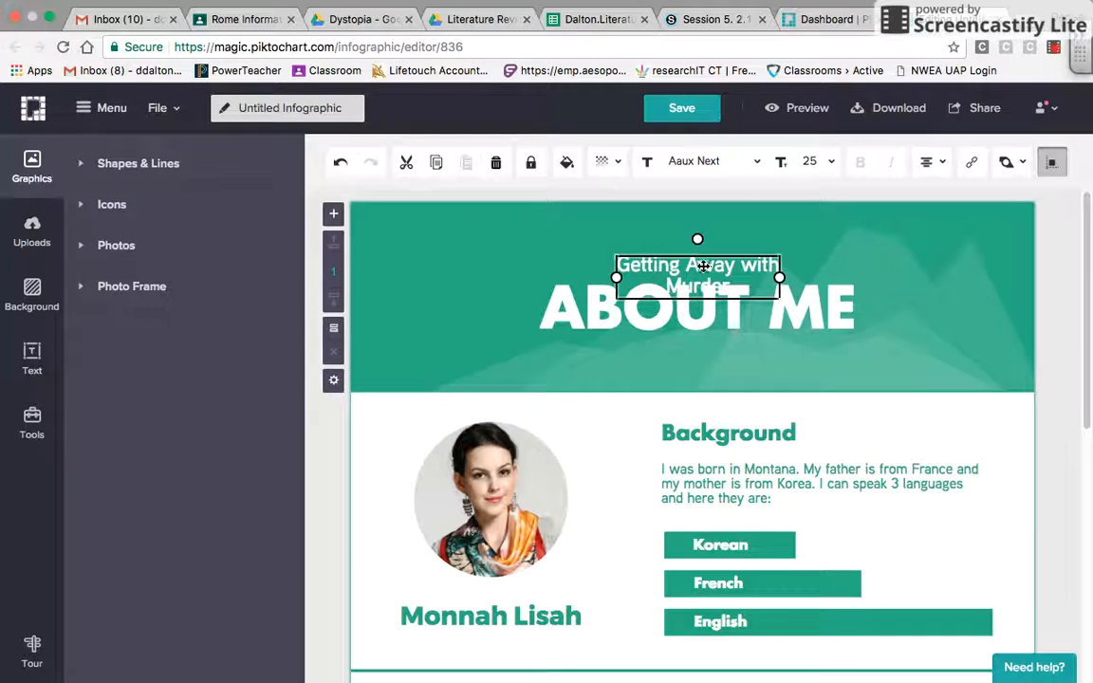
drag(705, 266, 683, 236)
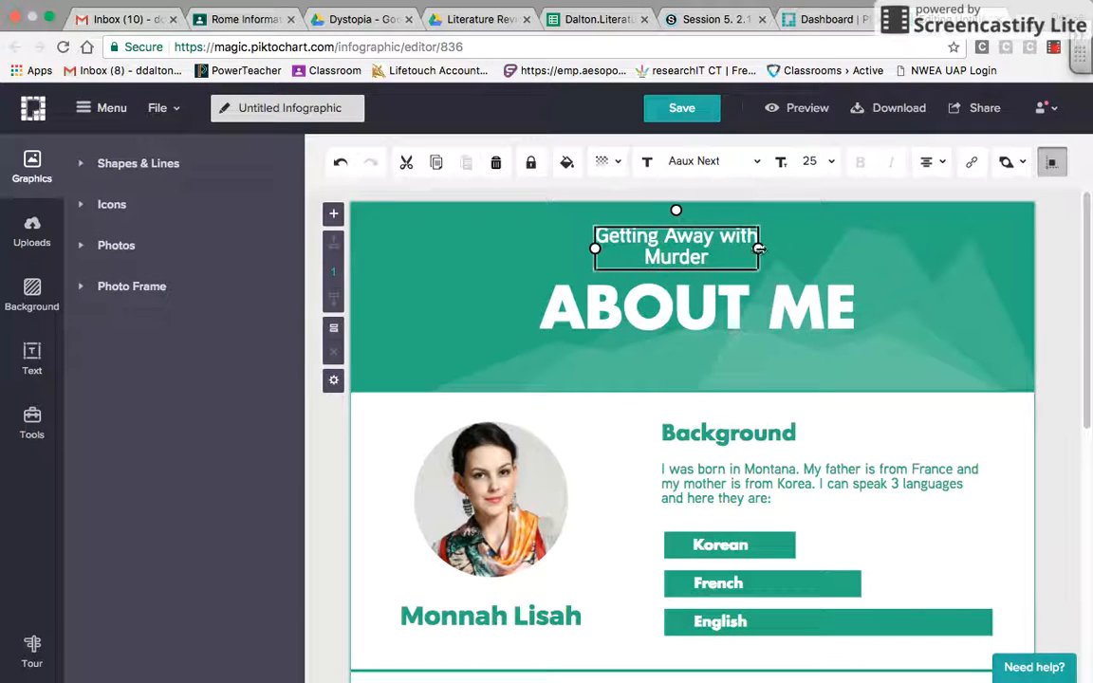
drag(759, 248, 815, 249)
click(825, 161)
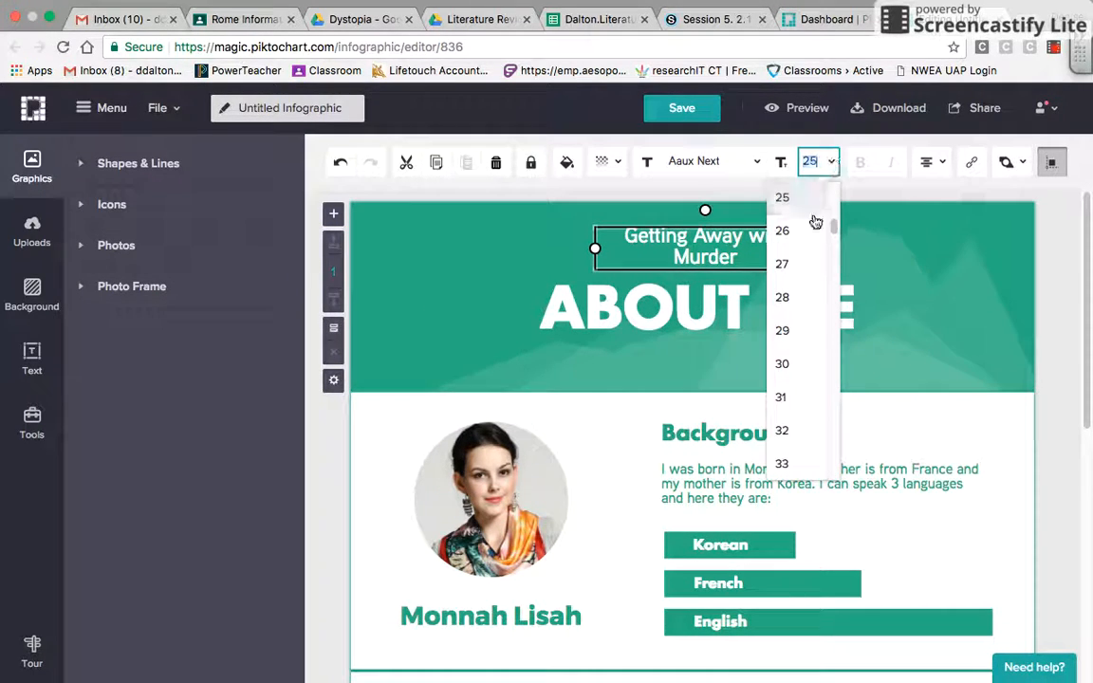
click(793, 332)
Set the font size of the ABOUT ME title to 35
click(694, 300)
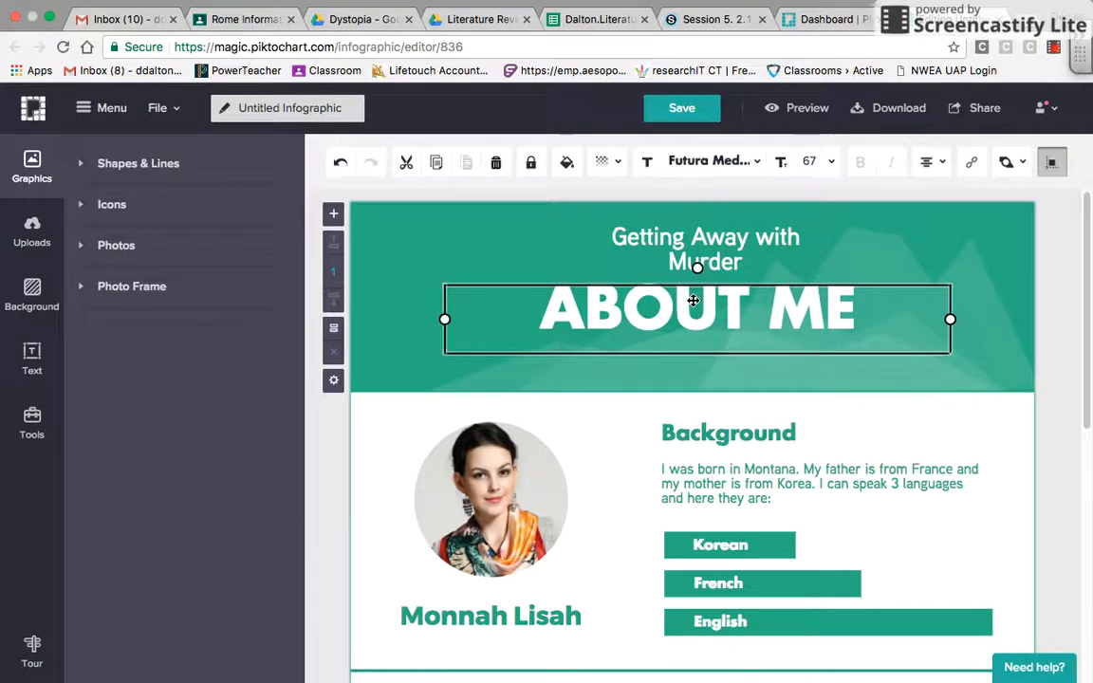
click(829, 163)
scroll(831, 201, up, 10)
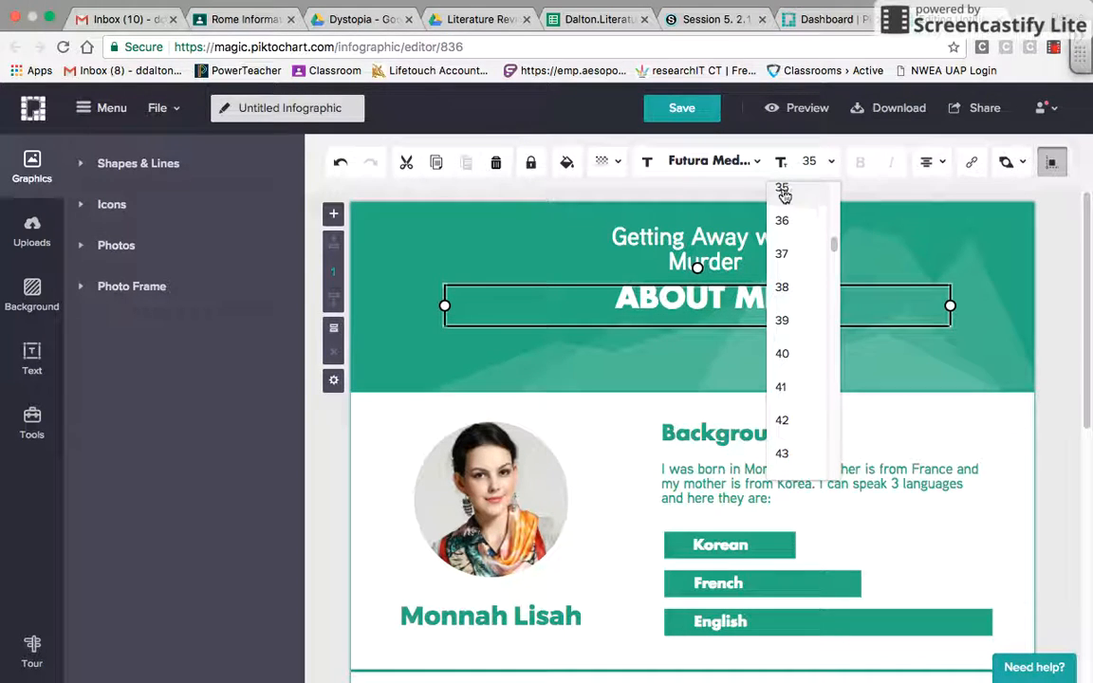
click(783, 194)
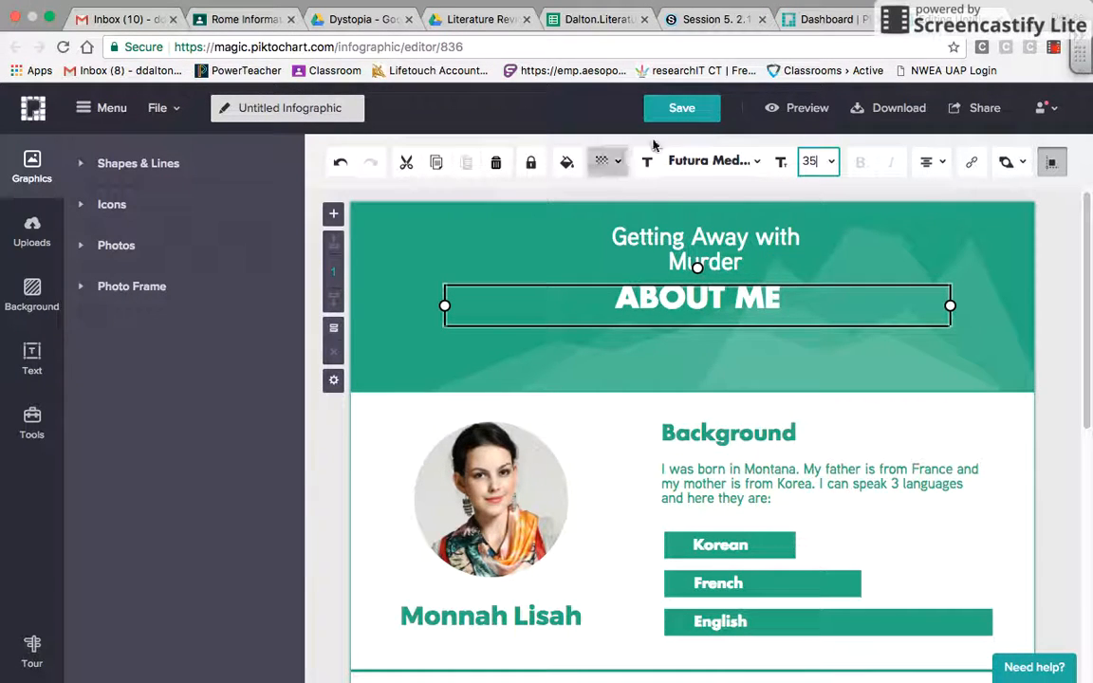
Change the ABOUT ME title's font to Enriqueta and set its size to 15
click(754, 165)
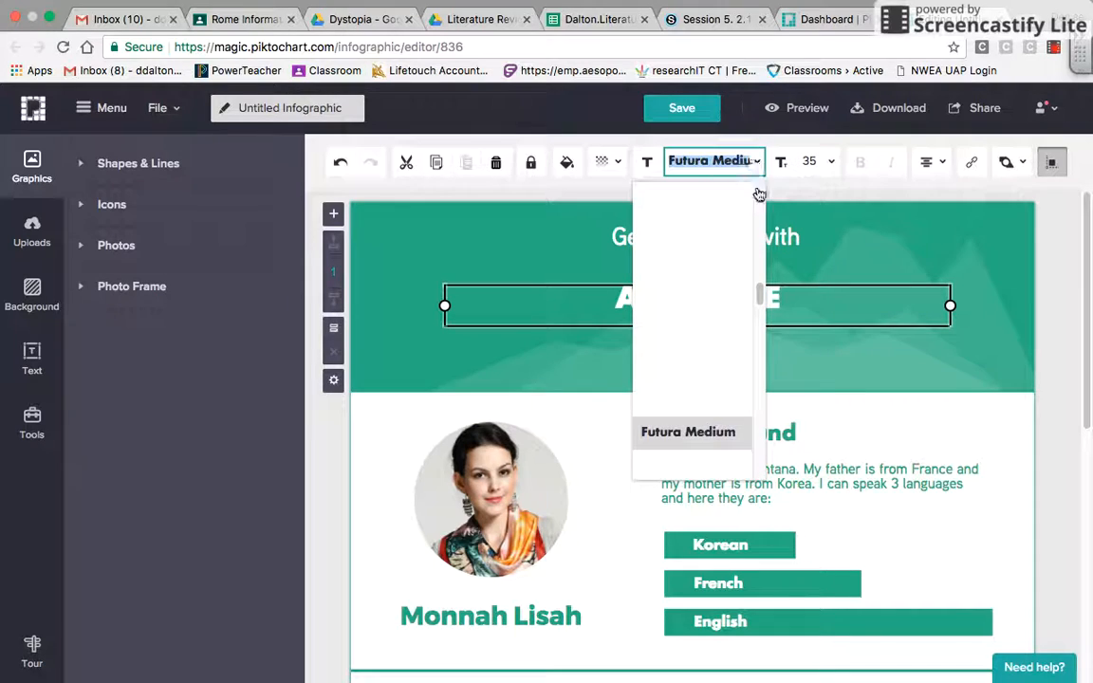
click(714, 243)
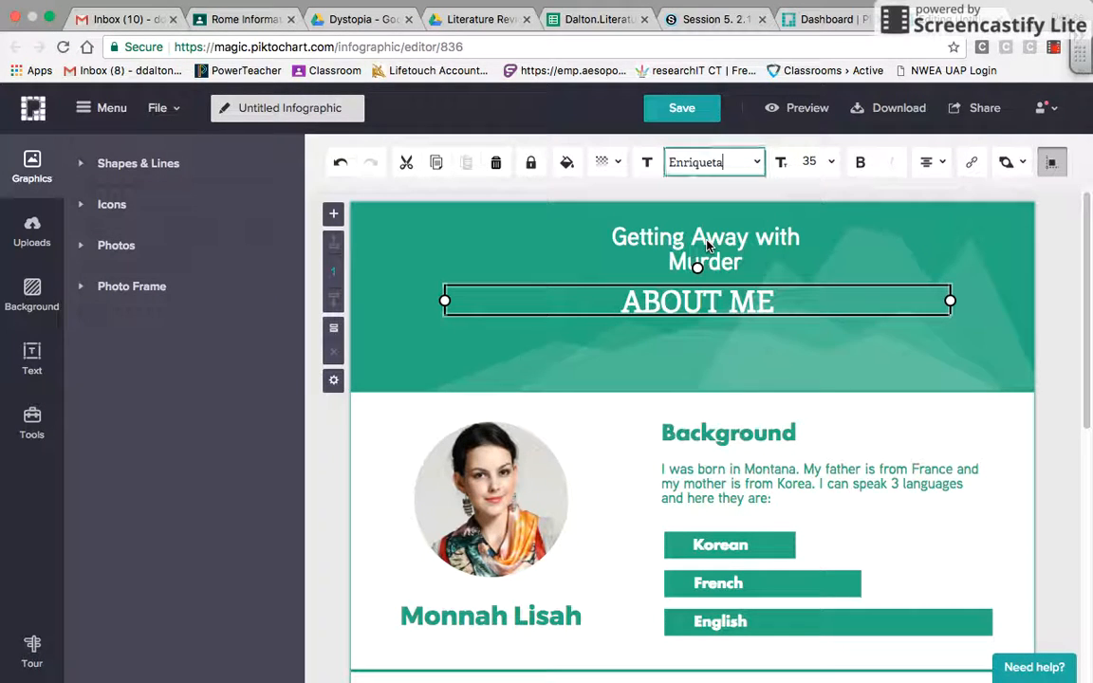
click(831, 162)
scroll(834, 193, up, 8)
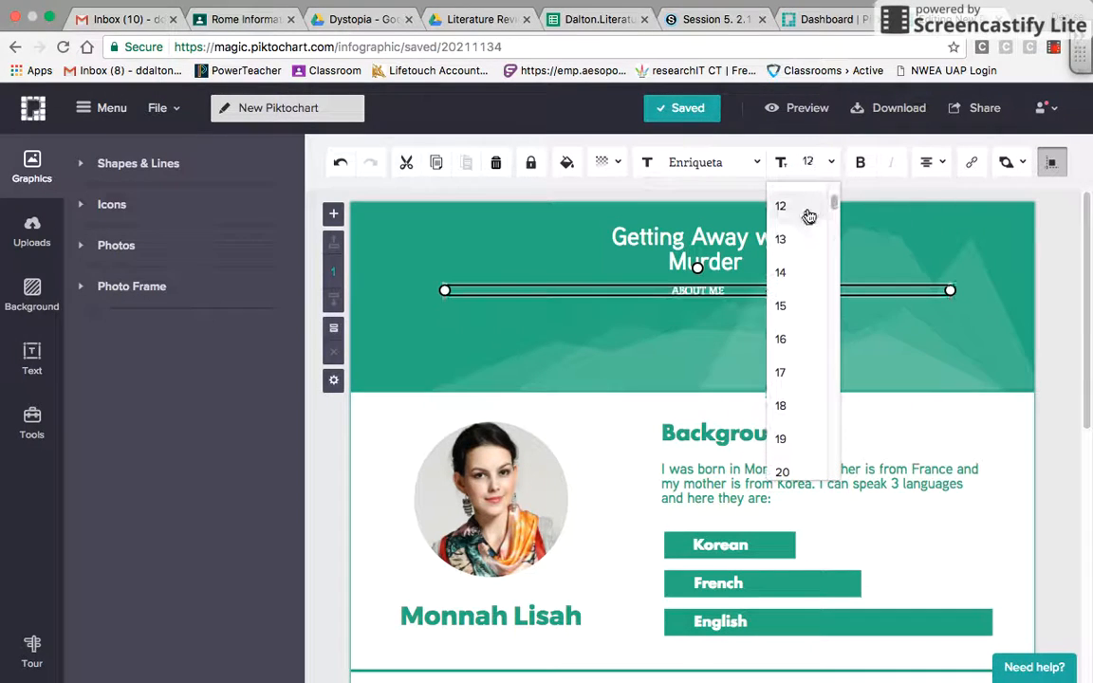
click(795, 321)
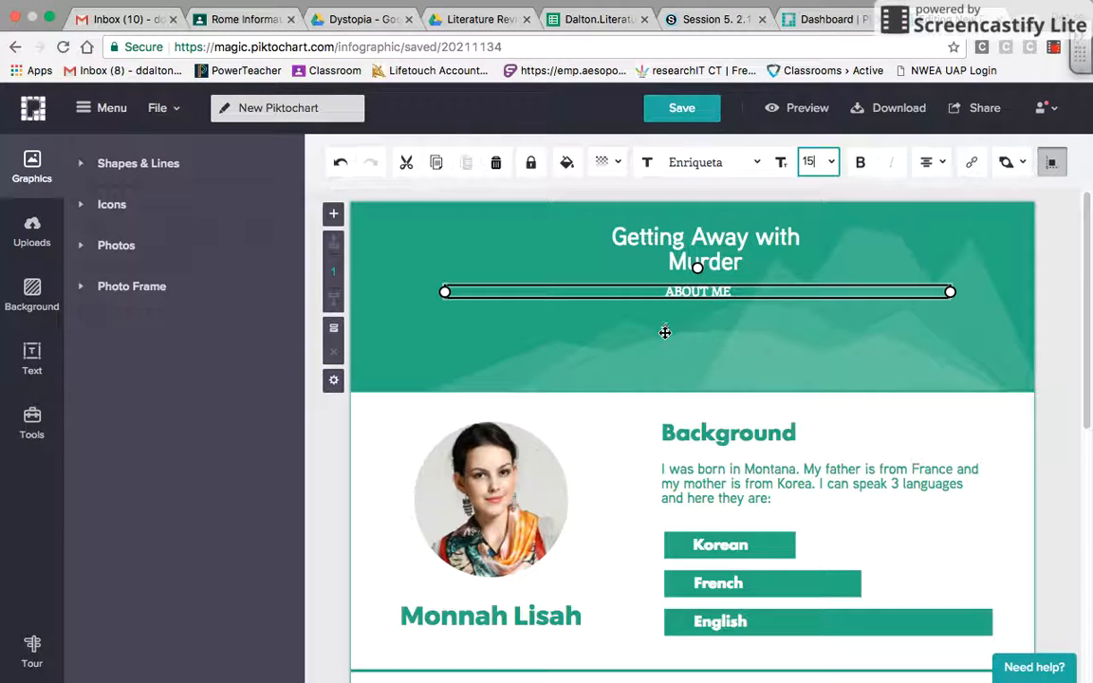
Replace the ABOUT ME text beneath the banner title with "By Chris Crowe"
double_click(732, 292)
text(By Chris Crowe)
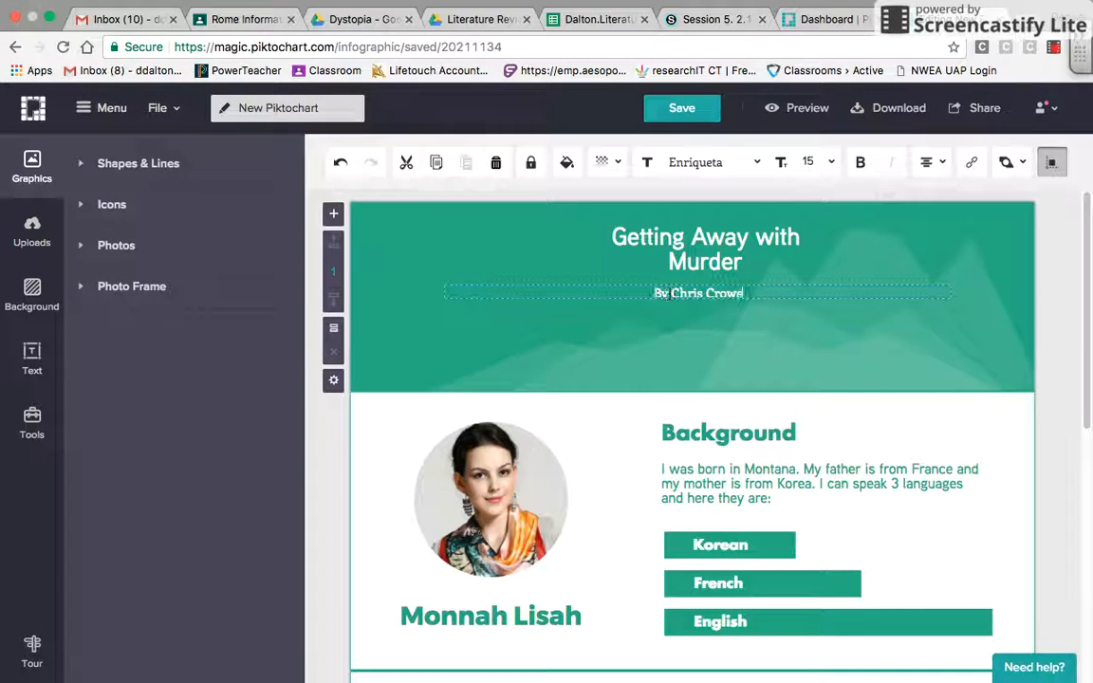
click(898, 302)
click(949, 235)
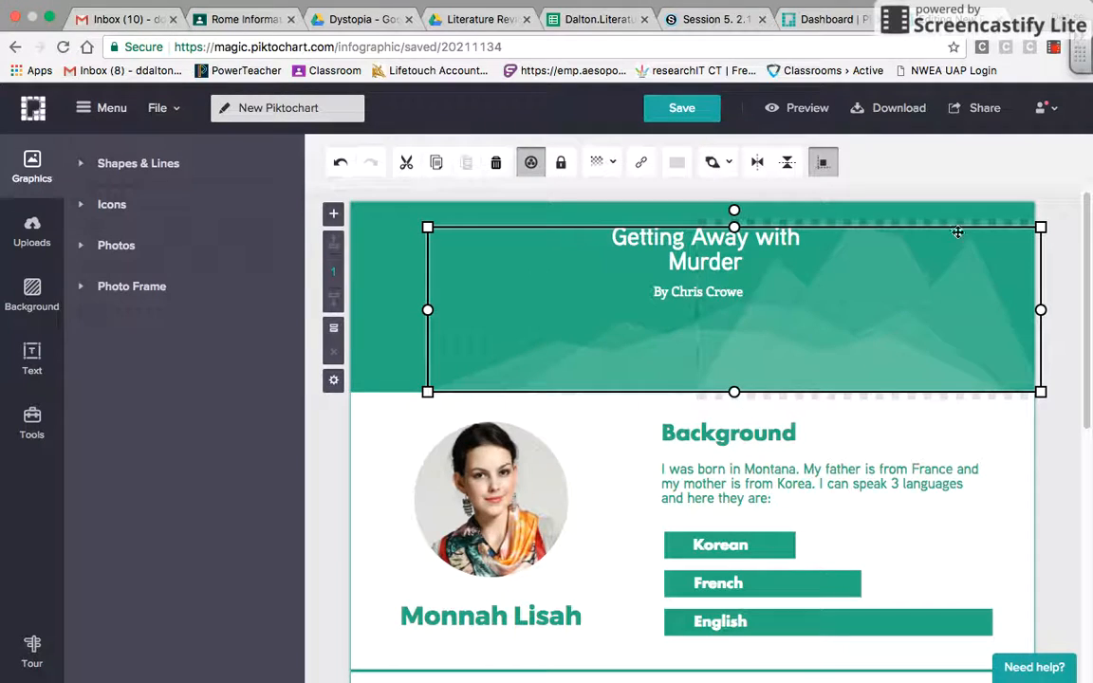
click(956, 216)
right_click(956, 216)
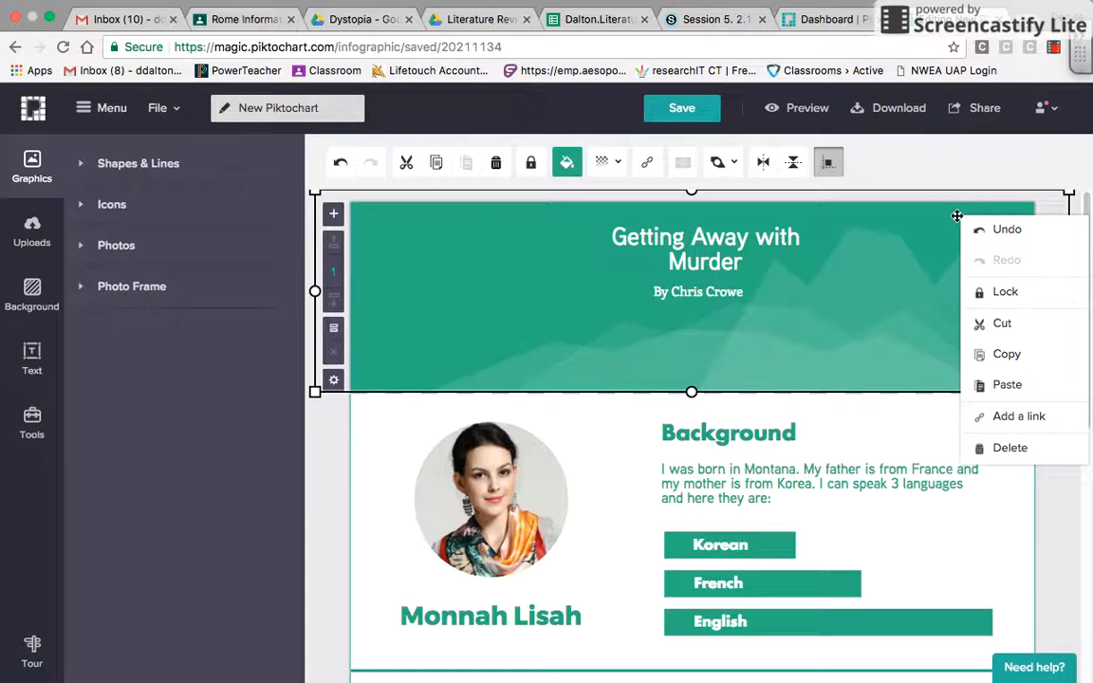
click(956, 217)
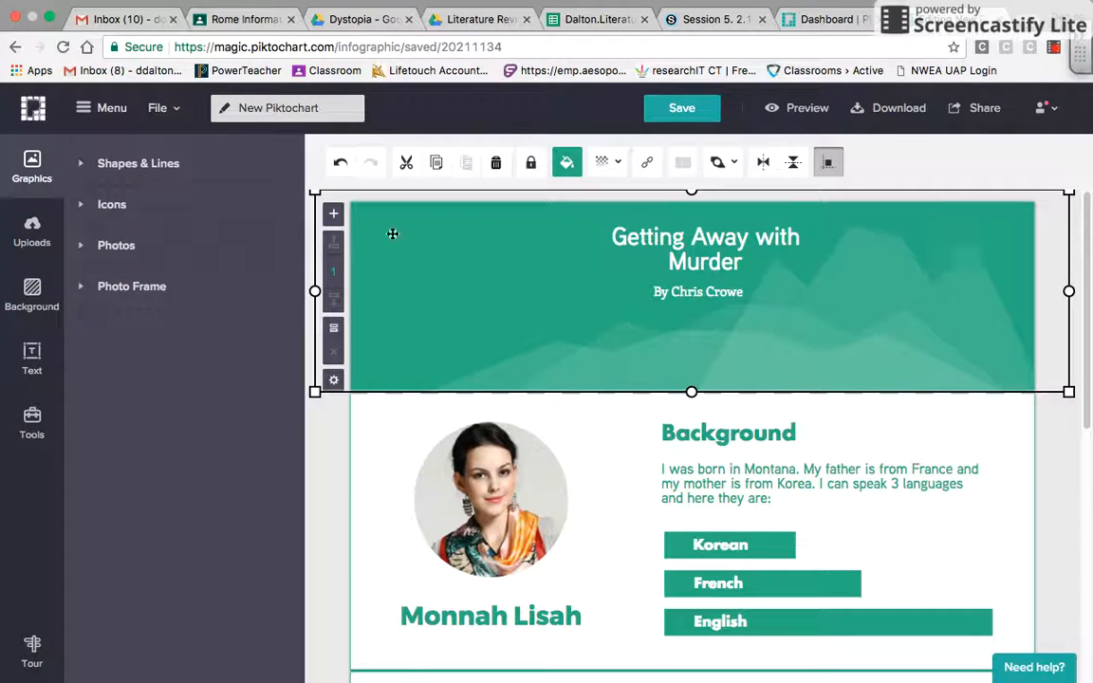
Place a star shape in the banner beside the title and fill it with bright green
click(130, 165)
drag(183, 262, 557, 352)
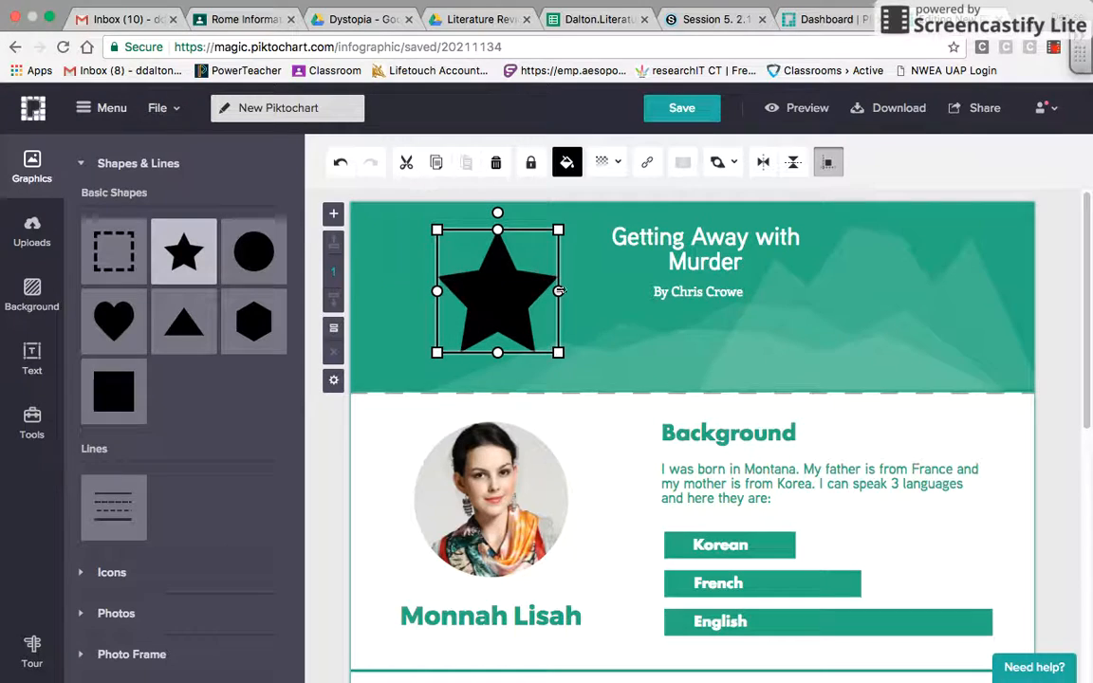
click(568, 162)
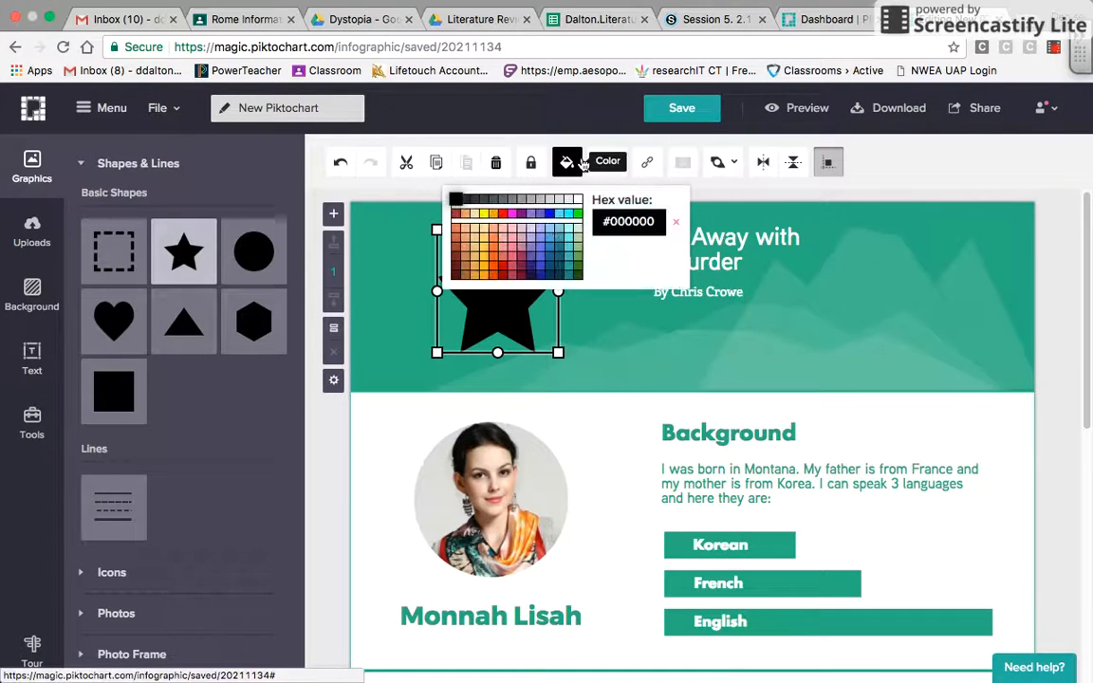
click(577, 275)
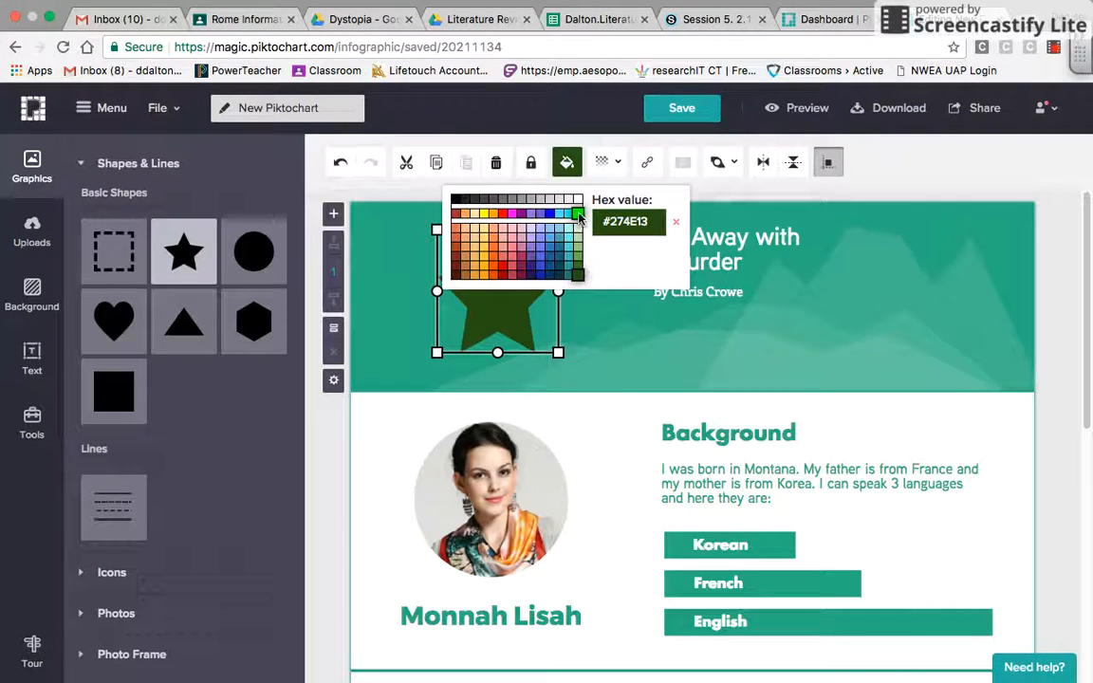
click(519, 206)
click(552, 347)
Move the green star onto the banner title and arrange it behind the text but in front of the banner background
drag(509, 312, 665, 293)
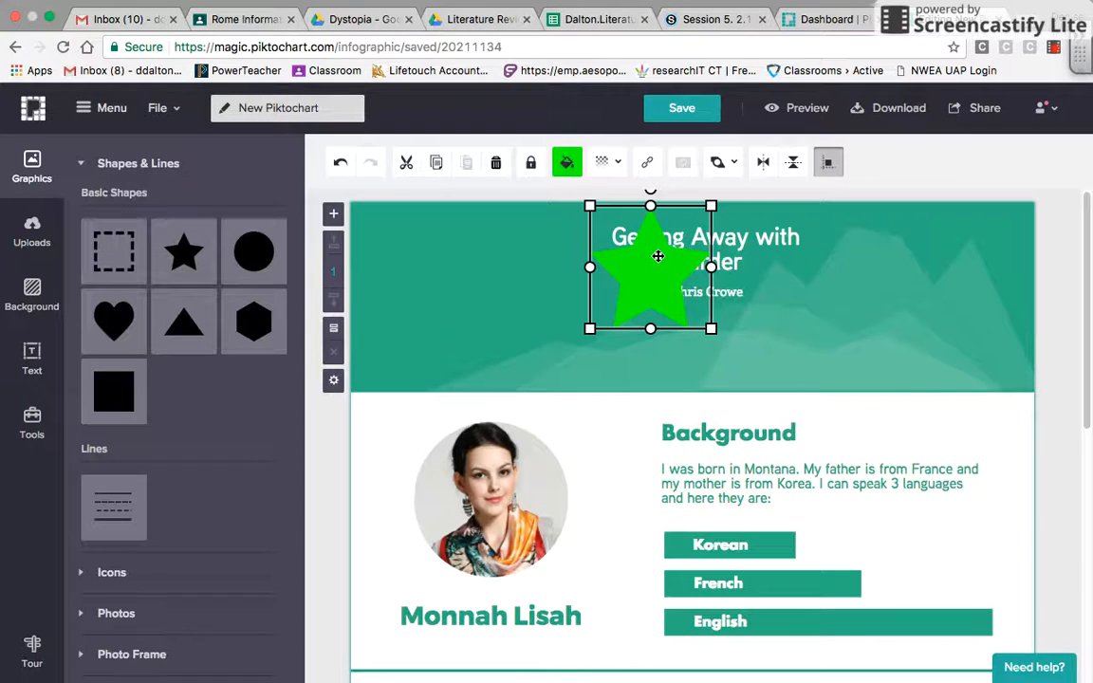
right_click(657, 255)
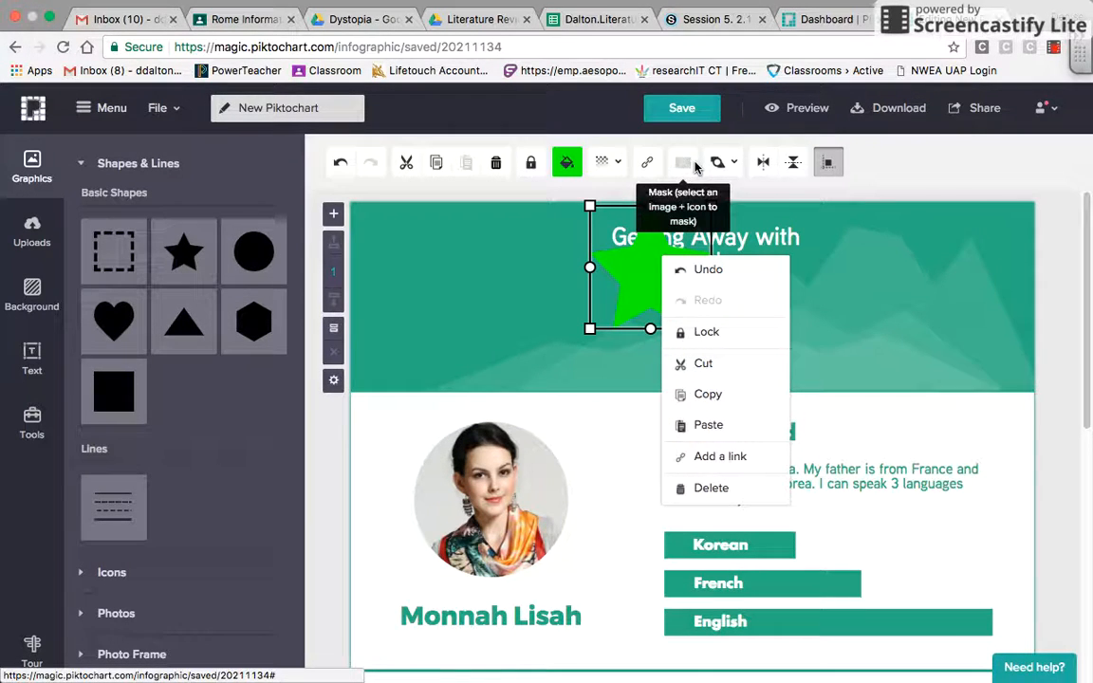
click(729, 166)
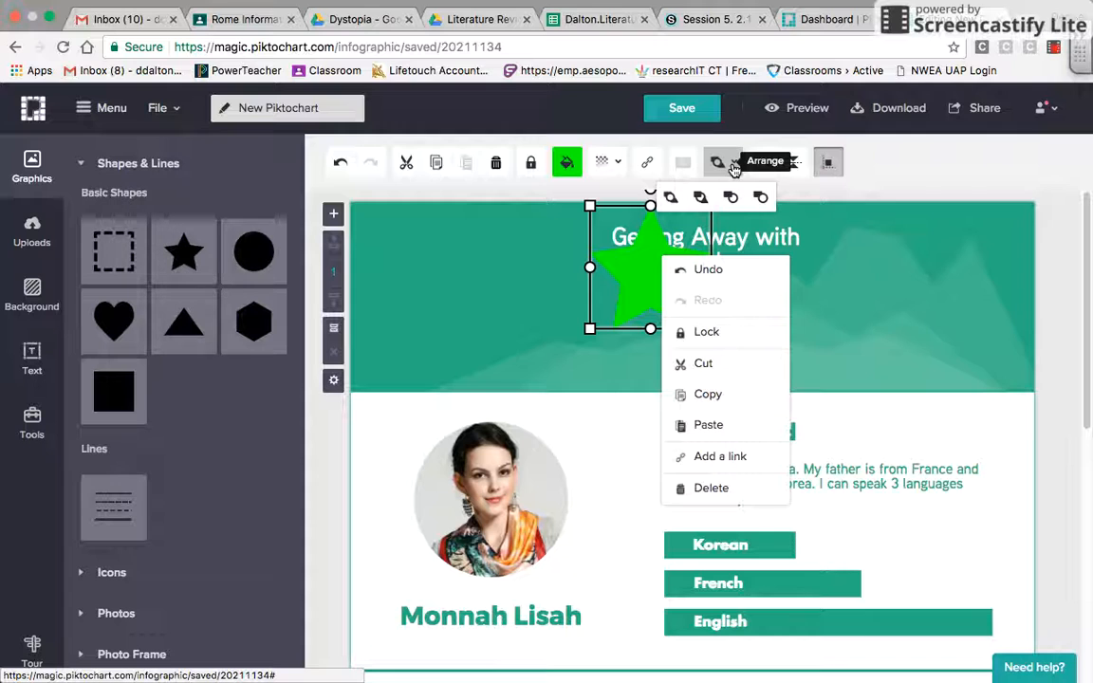
click(699, 199)
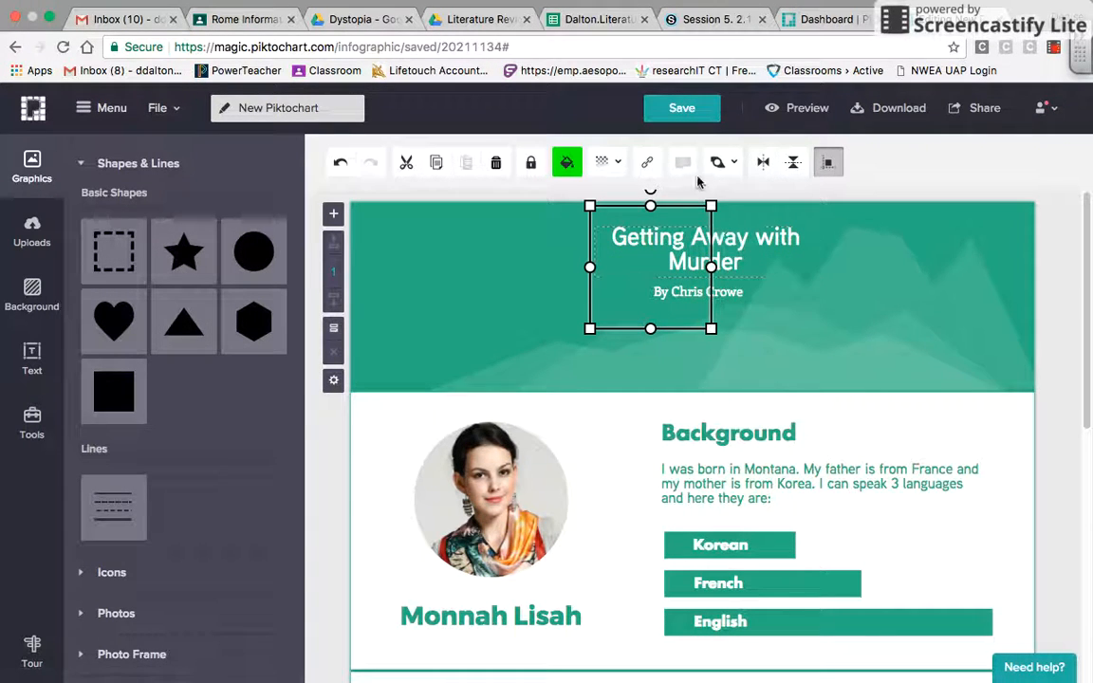
click(730, 166)
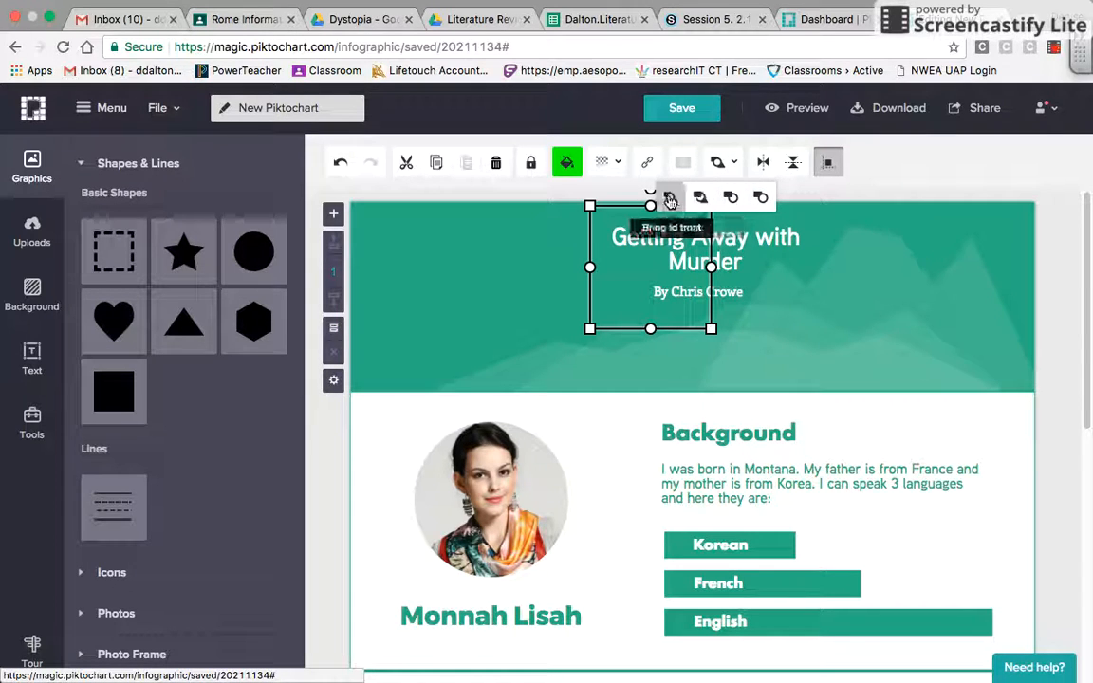
click(729, 196)
Add a dashed line to the infographic over the Background heading
click(784, 321)
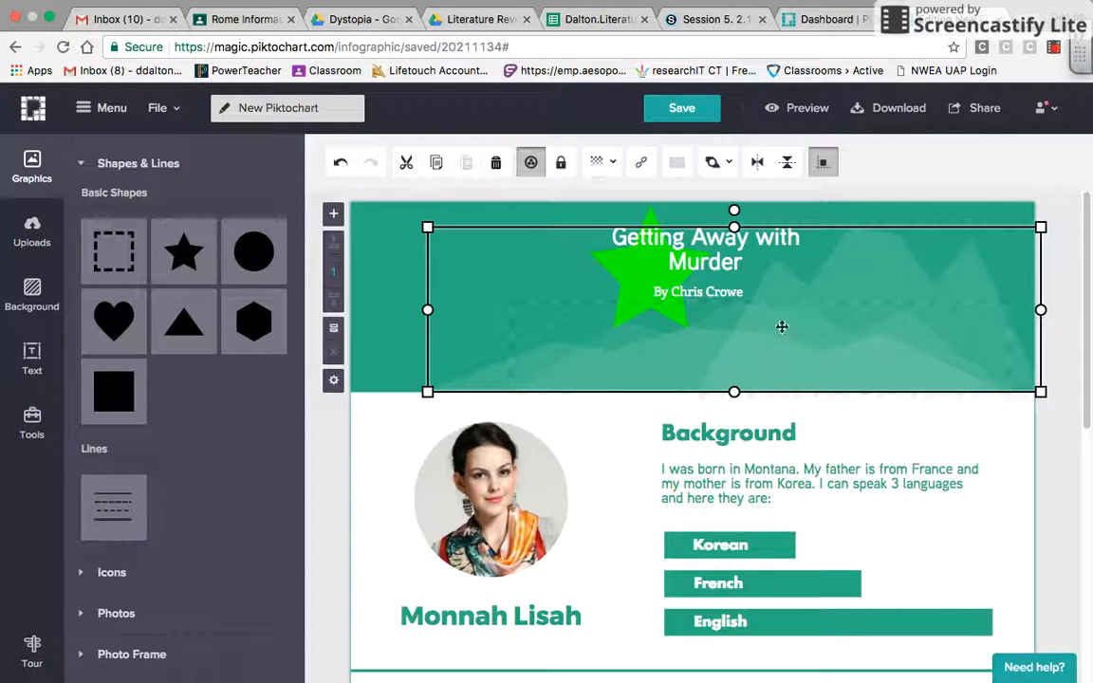
click(399, 276)
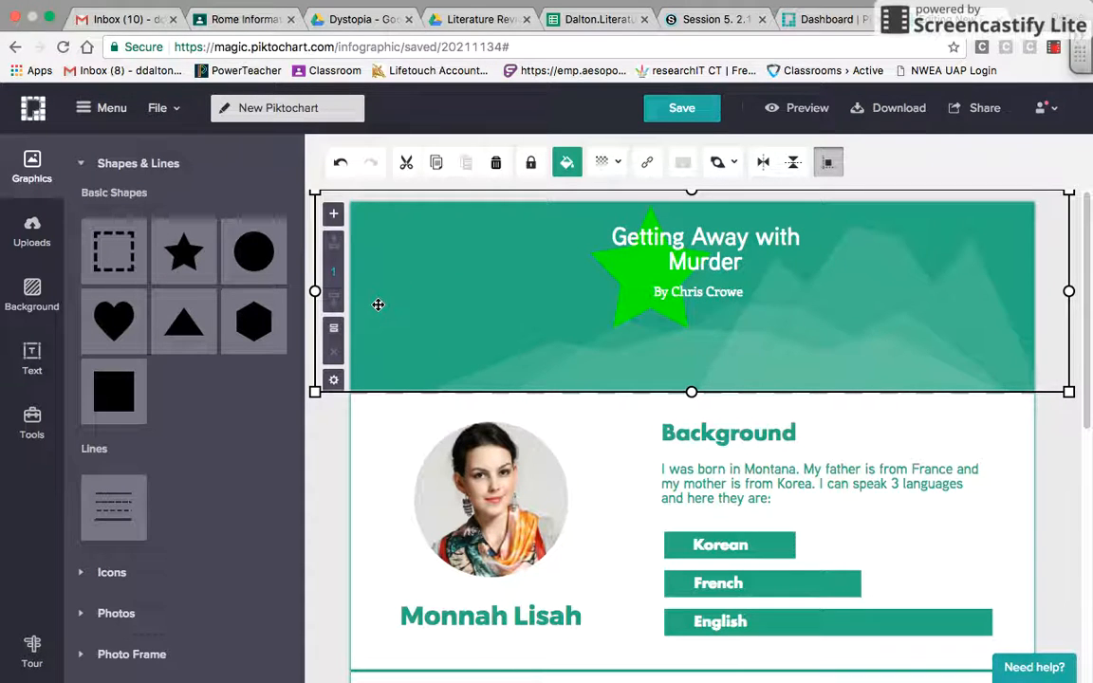
click(119, 522)
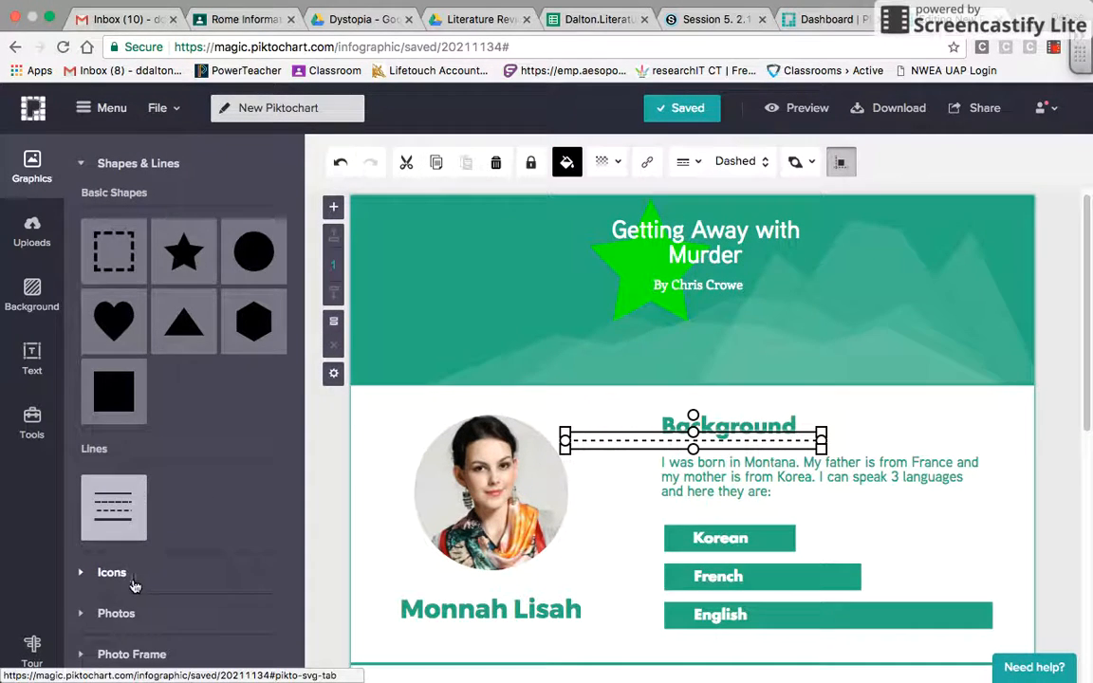
Search the icon library for "Fire truck"
click(134, 585)
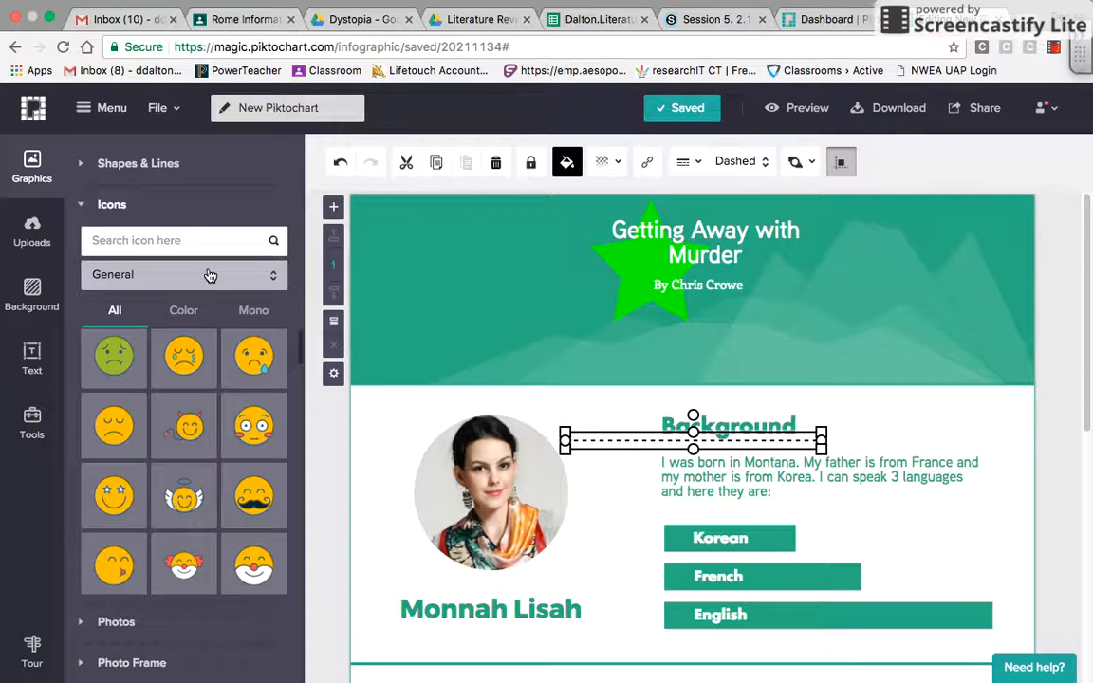
click(161, 238)
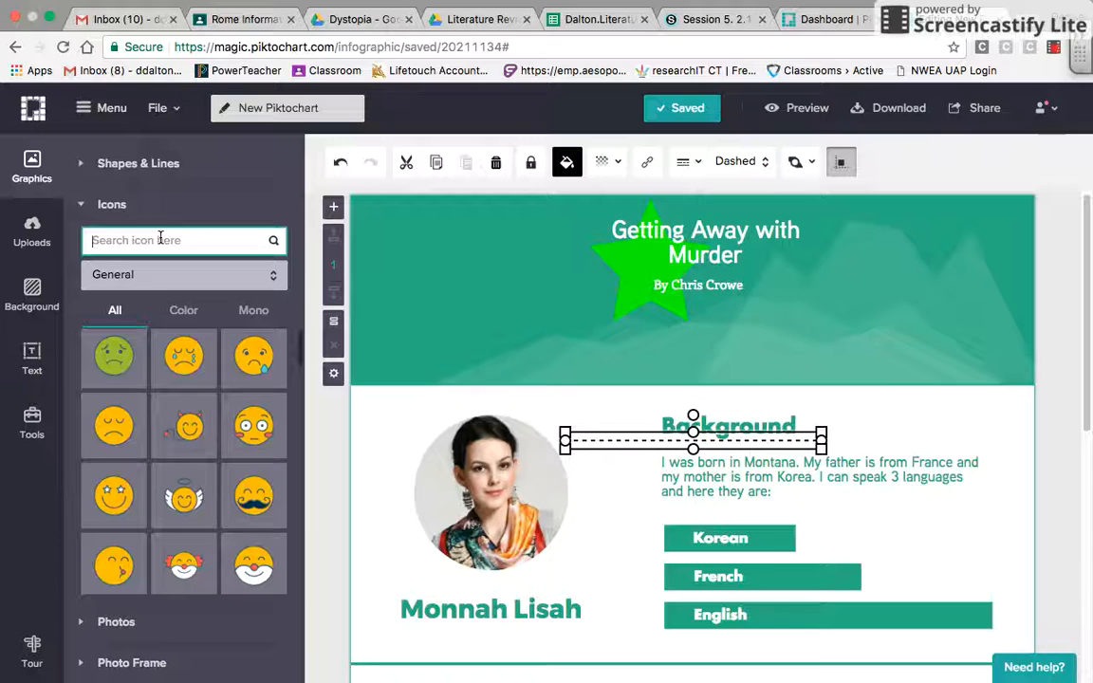
text(Fire)
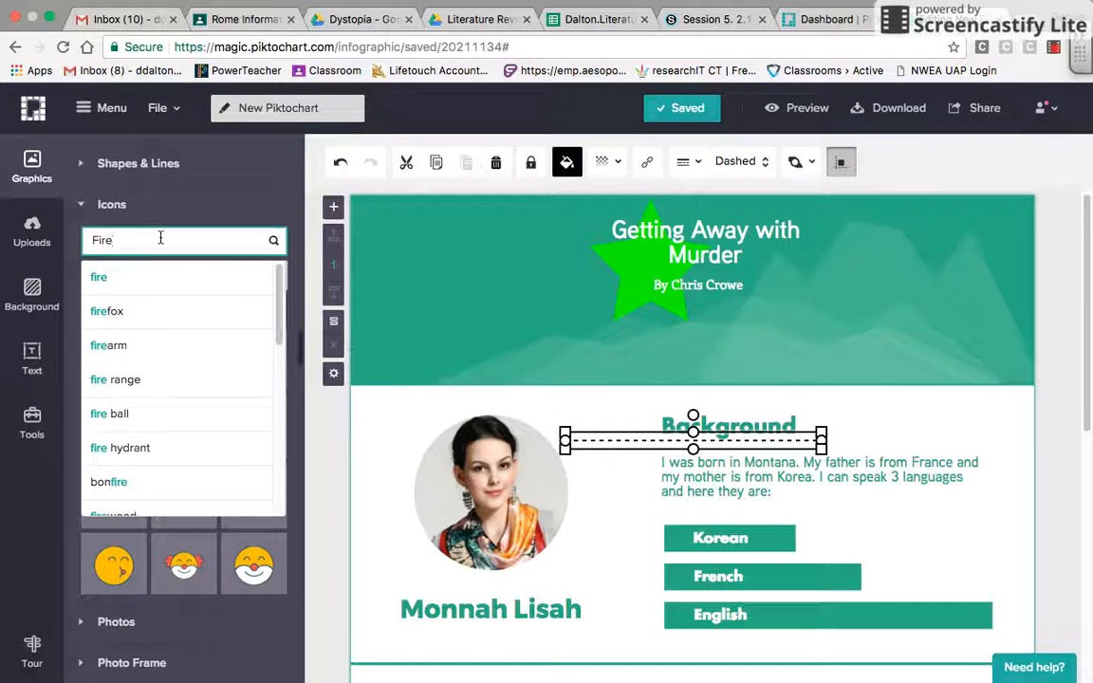
text( truck)
key(Return)
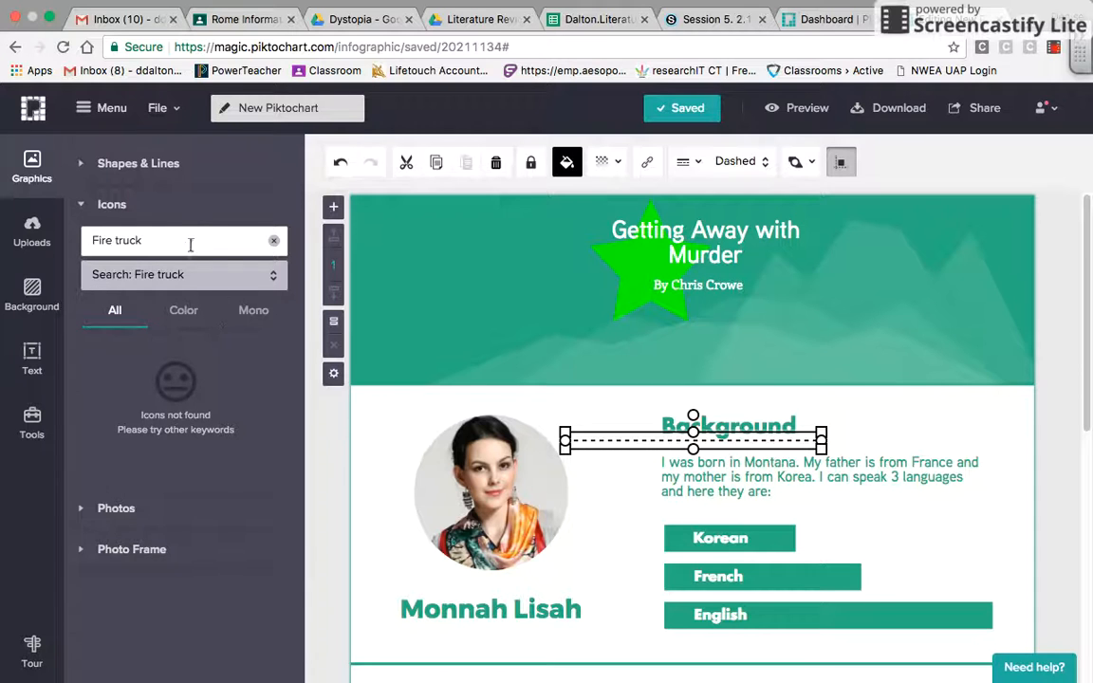
Search the icons for "fire" and place the orange flame in the banner beside the star
triple_click(174, 240)
text(Fire)
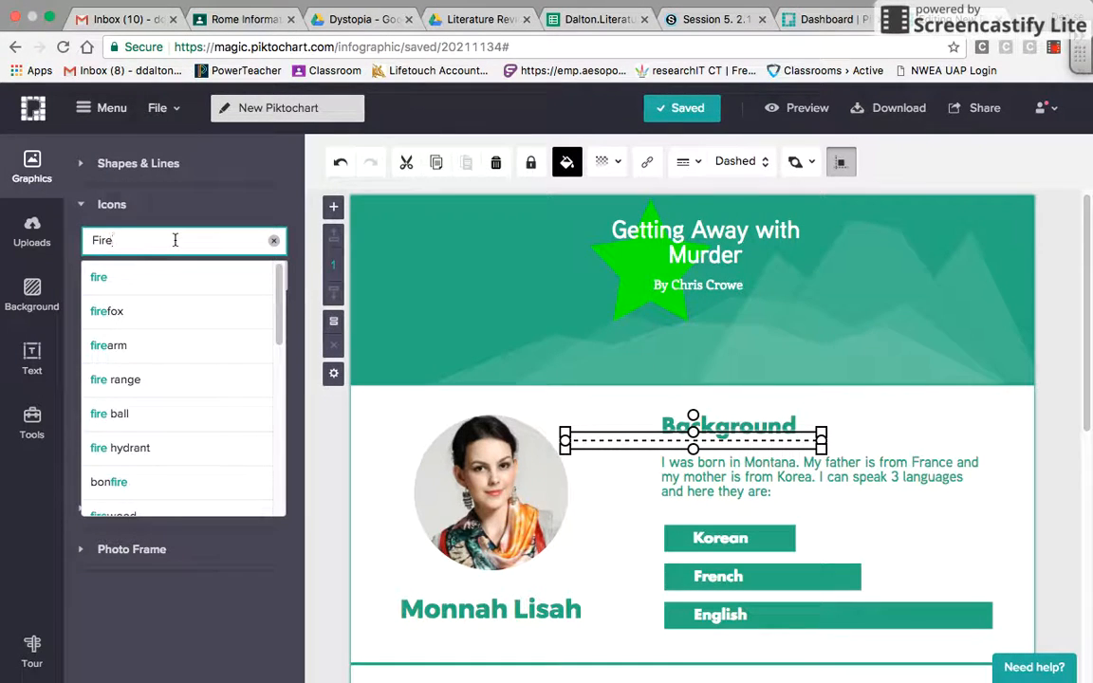
key(Down)
key(Return)
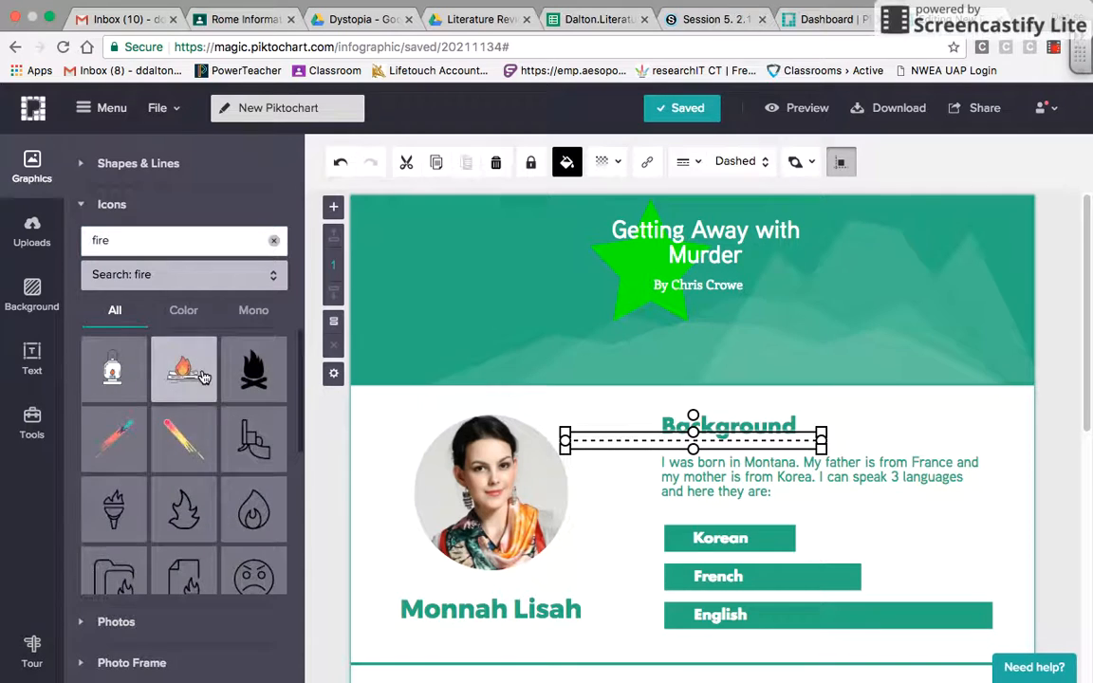
scroll(166, 416, down, 2)
scroll(166, 415, down, 5)
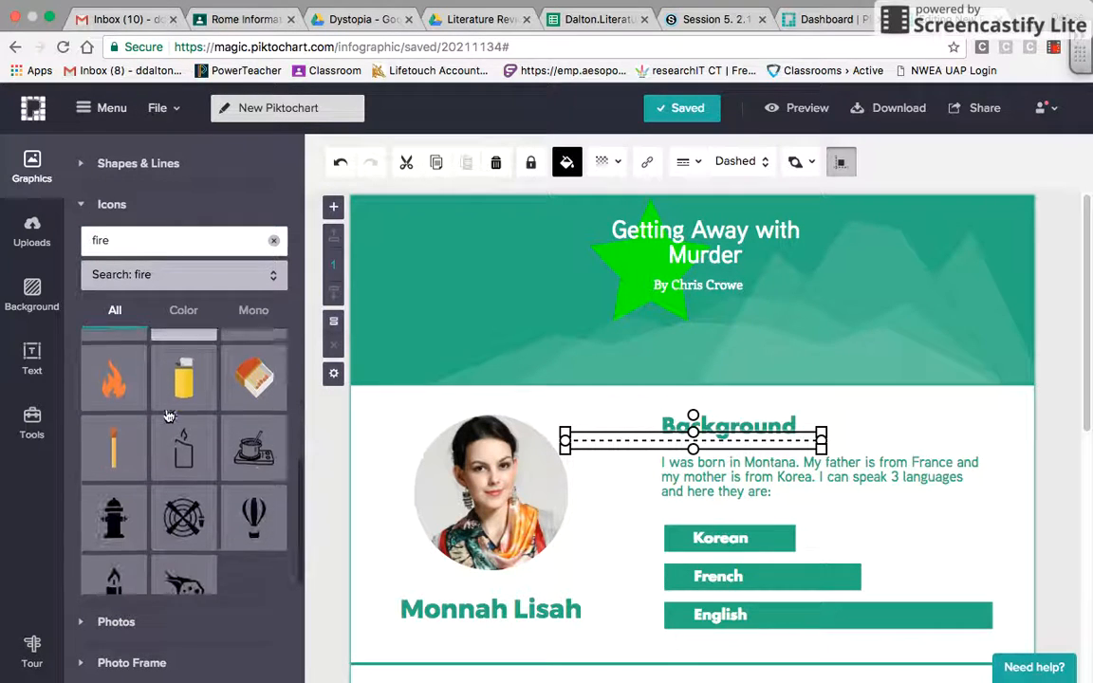
drag(114, 384, 529, 342)
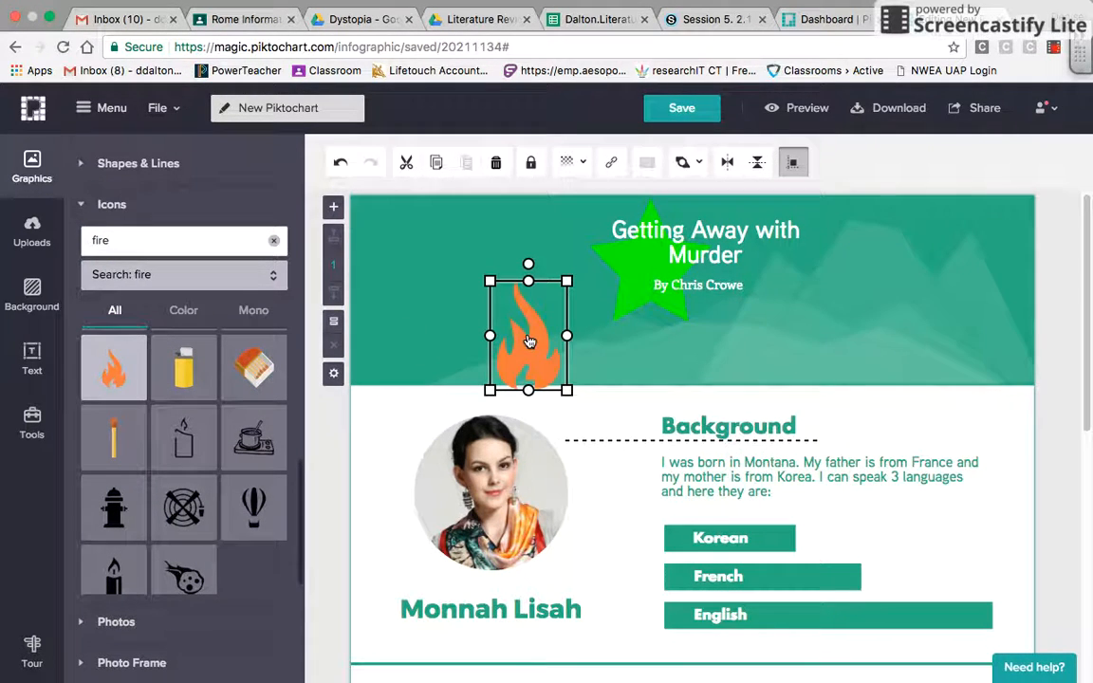
Enlarge the flame icon, align it with the banner's lower edge and set its opacity to 37%
drag(491, 281, 461, 256)
drag(523, 352, 506, 346)
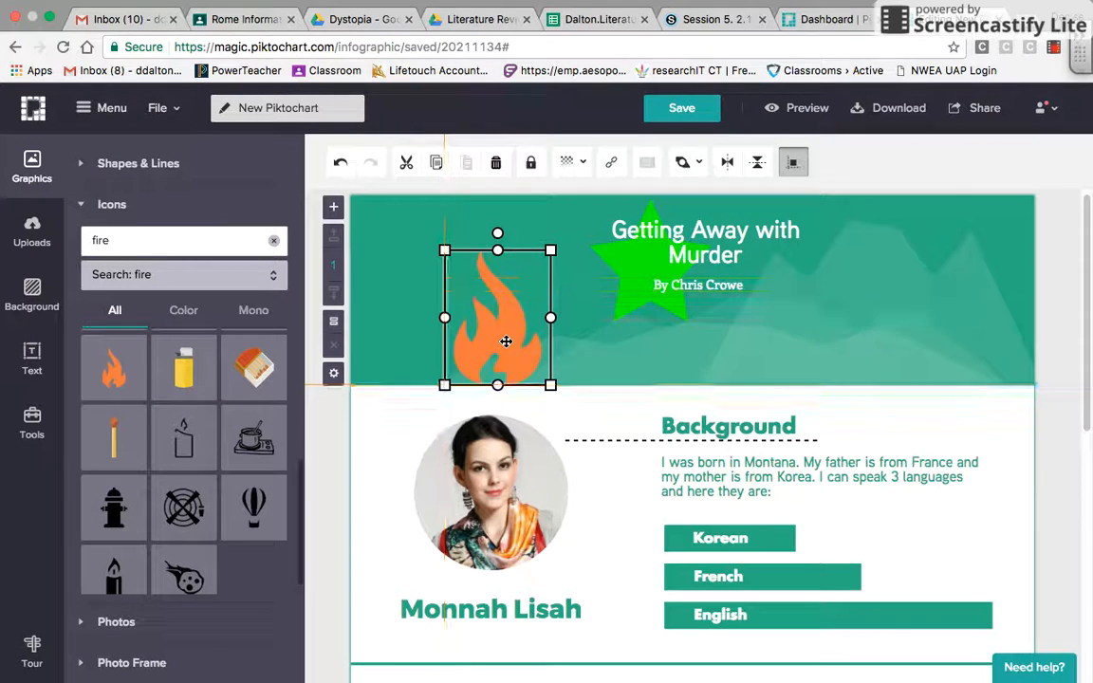
click(581, 163)
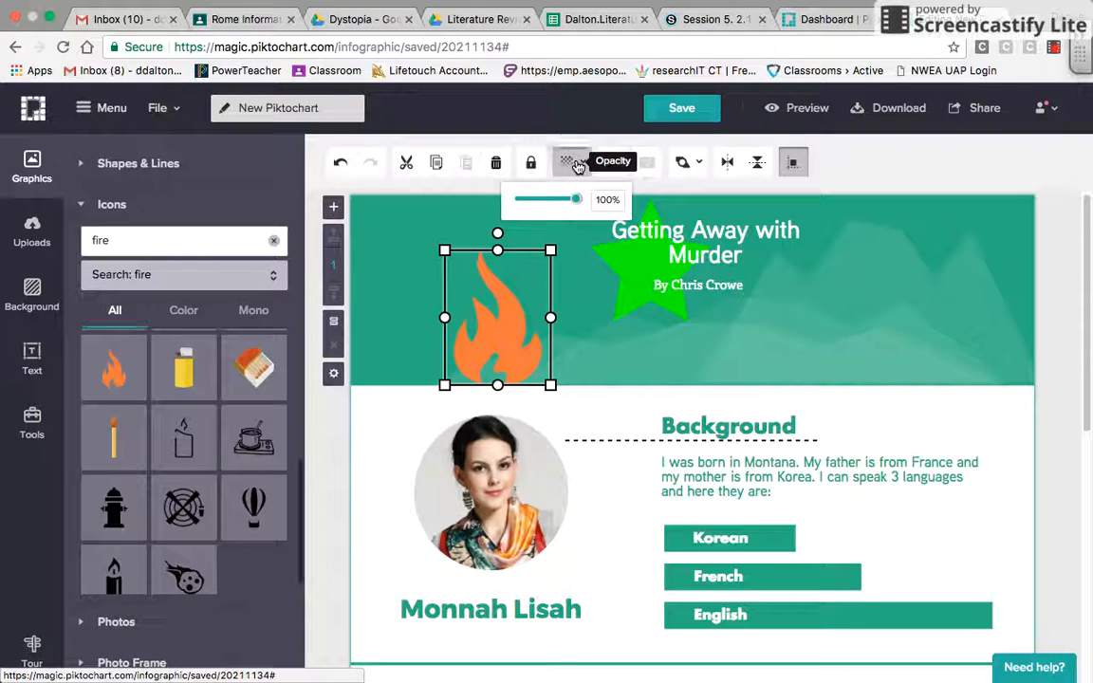
drag(578, 203, 544, 215)
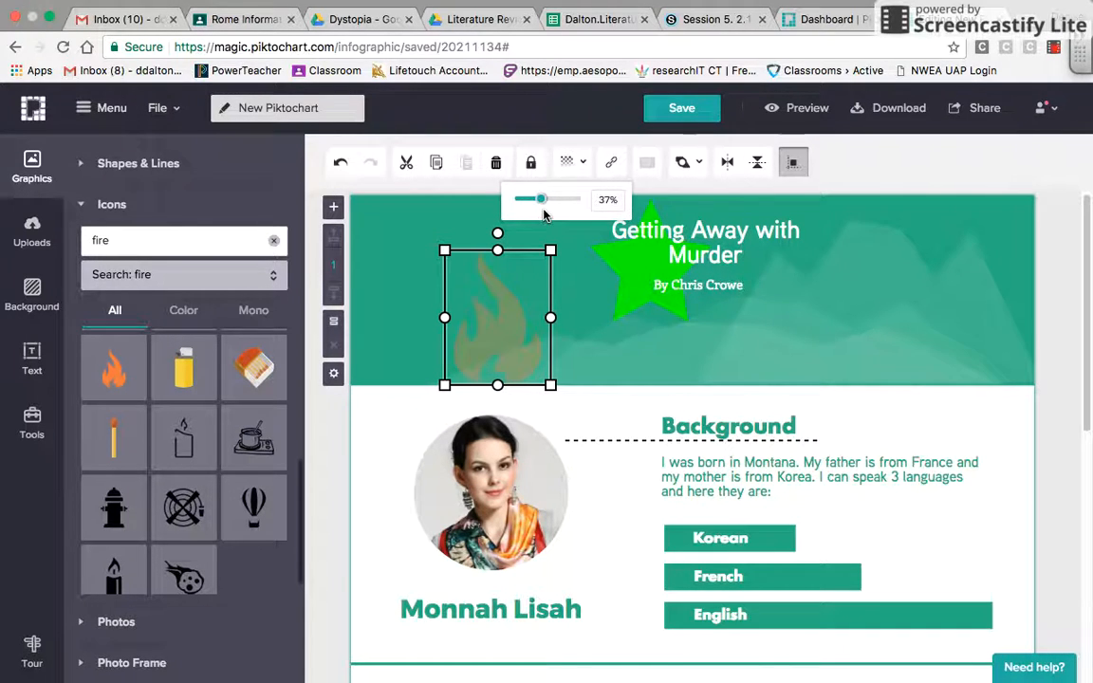
Move the faded flame icon onto the green star and deselect it
click(534, 324)
click(508, 324)
drag(508, 325, 640, 290)
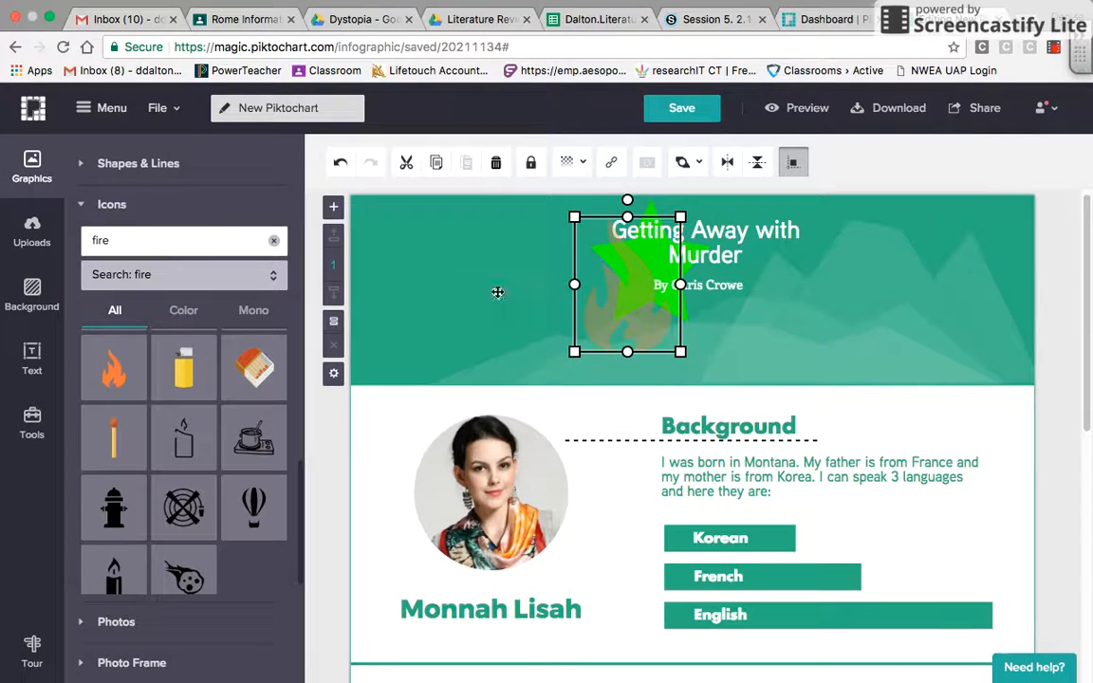
click(498, 290)
click(721, 345)
Try the green-and-white striped background image on the infographic and undo it
scroll(719, 346, down, 4)
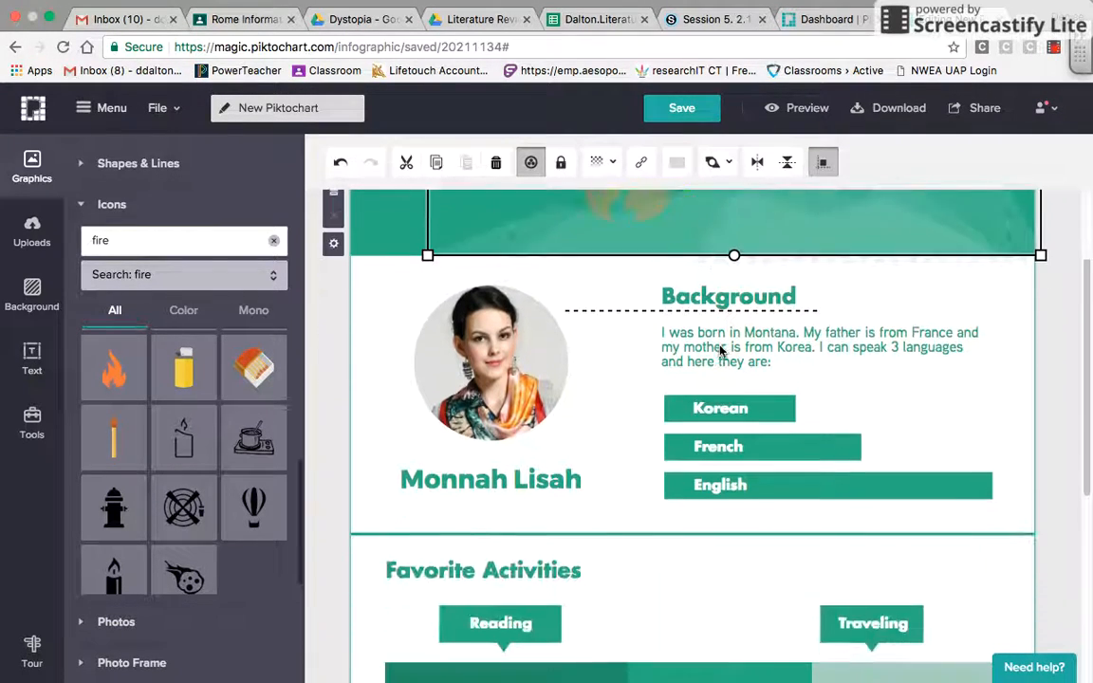
click(32, 289)
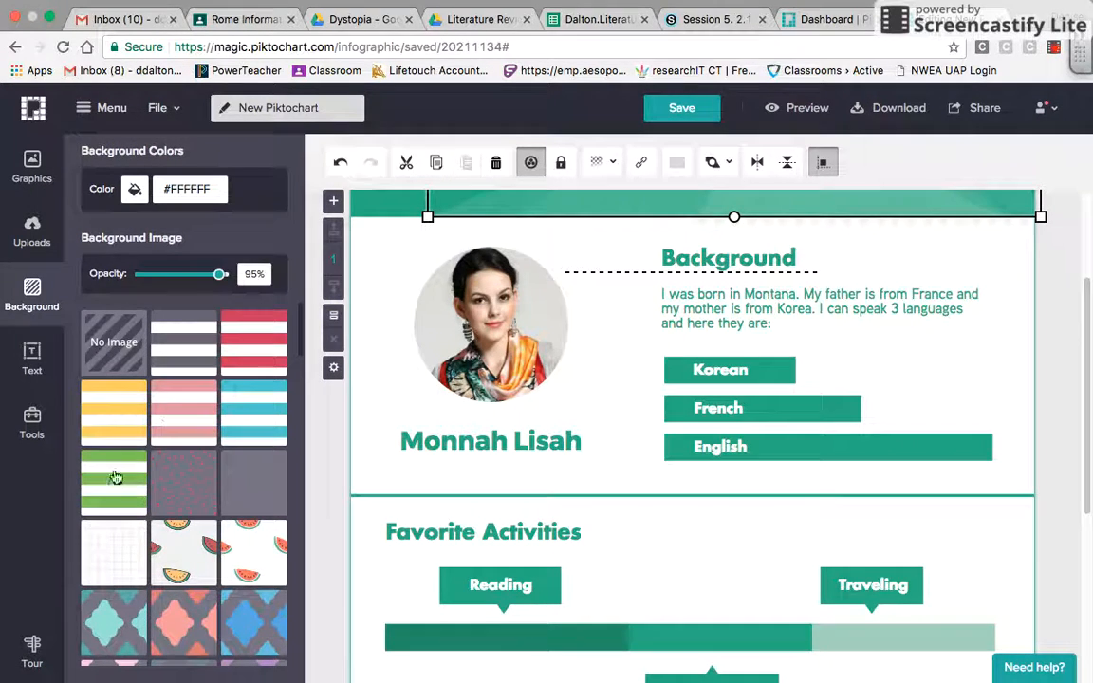
drag(113, 484, 441, 284)
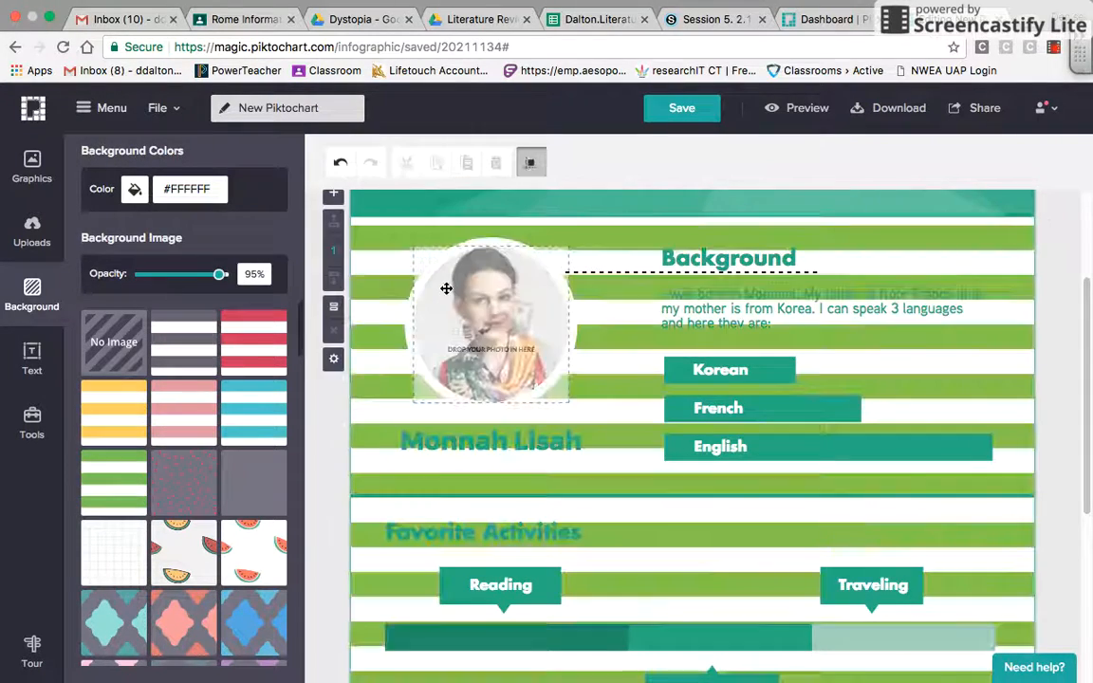
scroll(657, 525, down, 5)
scroll(657, 525, up, 8)
click(341, 163)
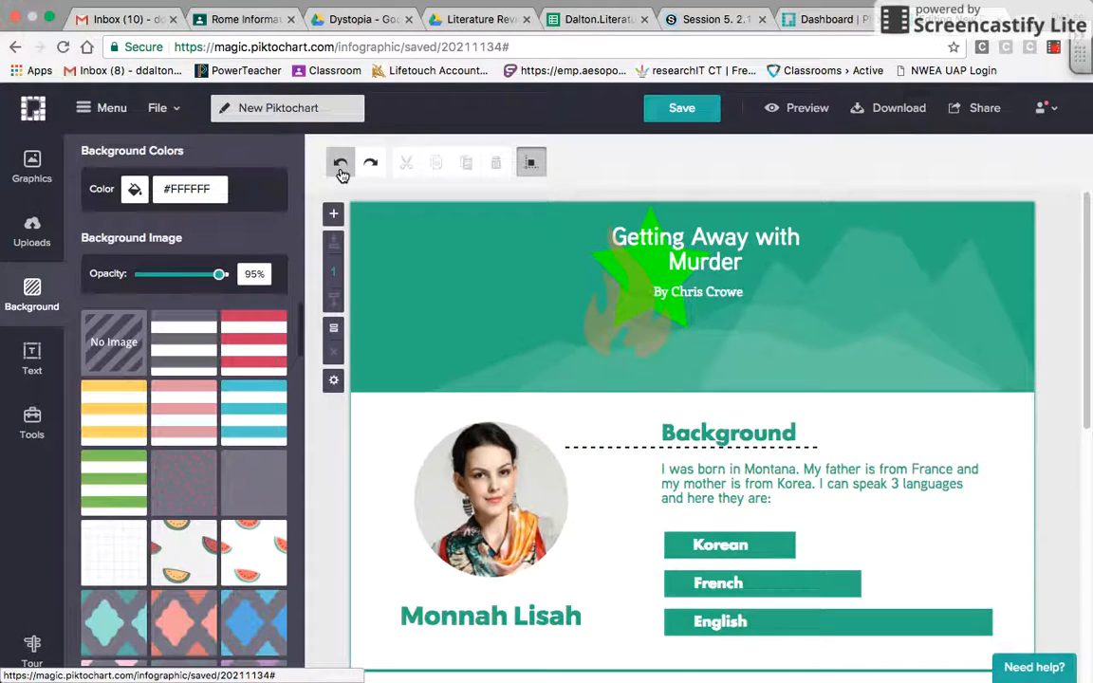
Lower the background image opacity to 75%
drag(218, 275, 190, 275)
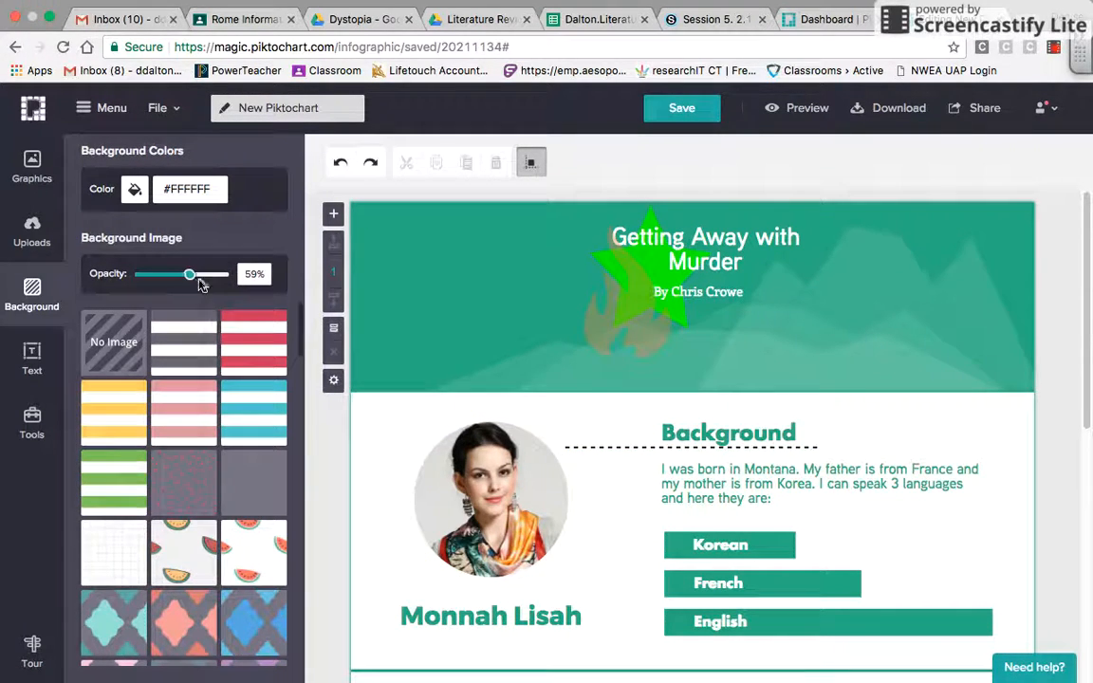
scroll(106, 462, down, 5)
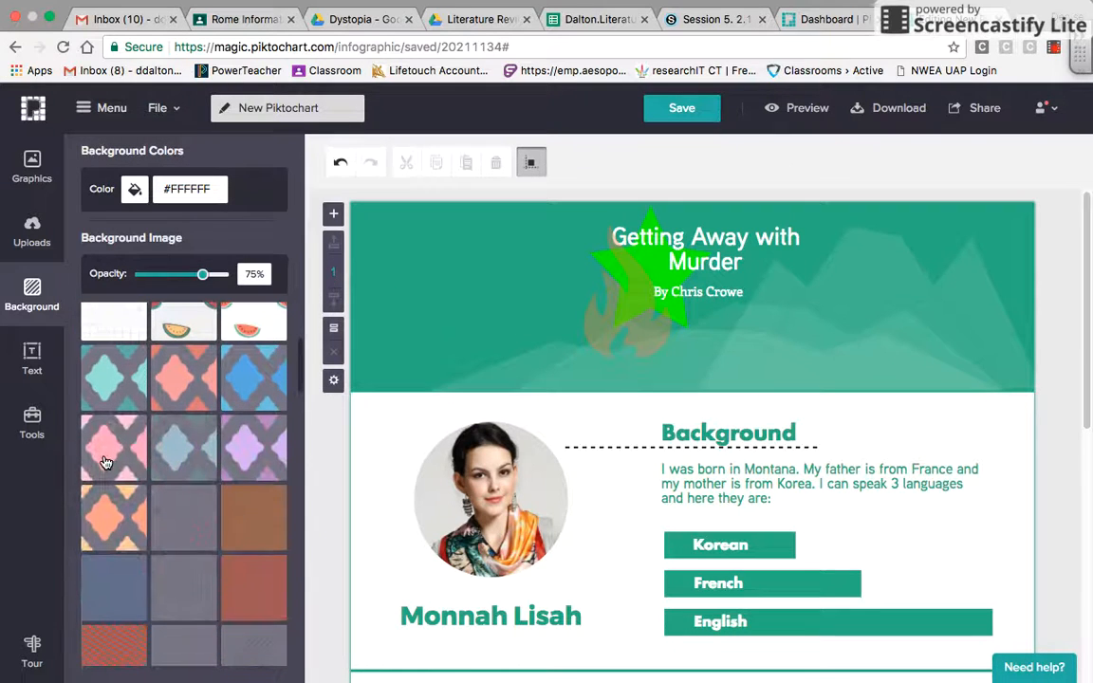
Try a body text box above the portrait photo and delete it
click(31, 358)
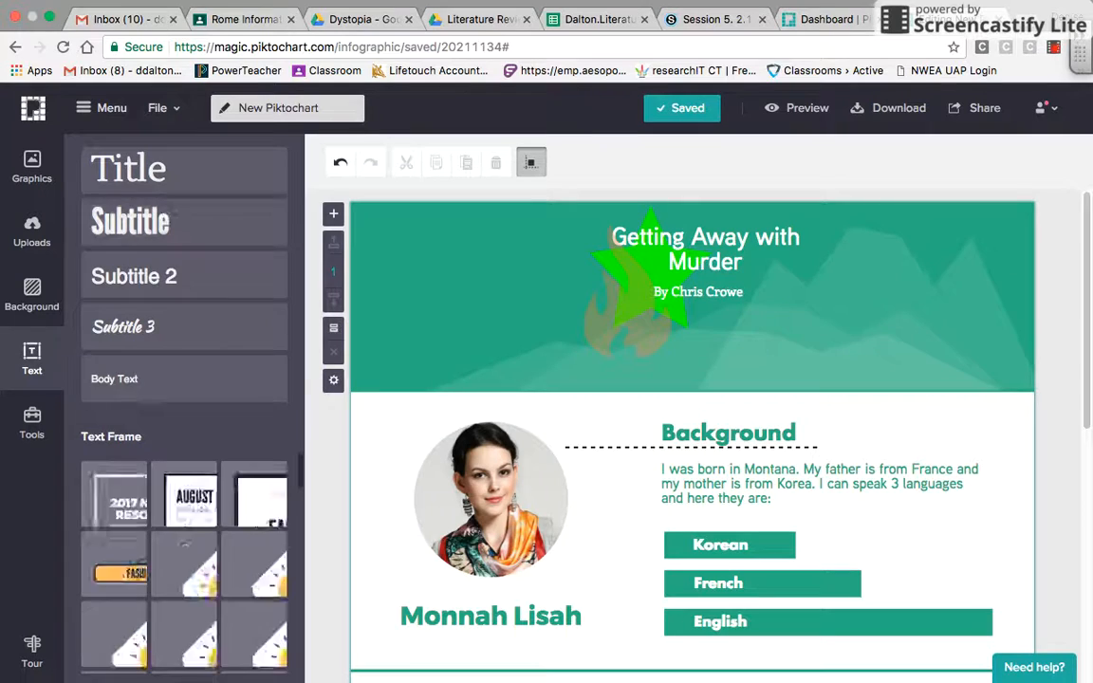
drag(146, 383, 548, 434)
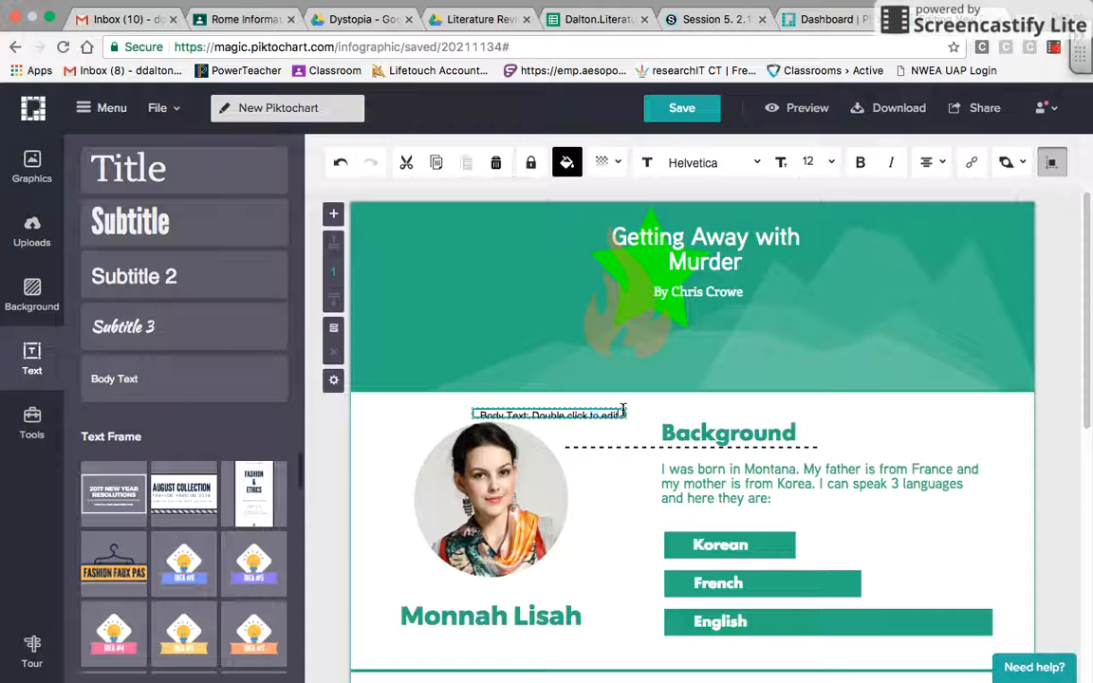
click(609, 416)
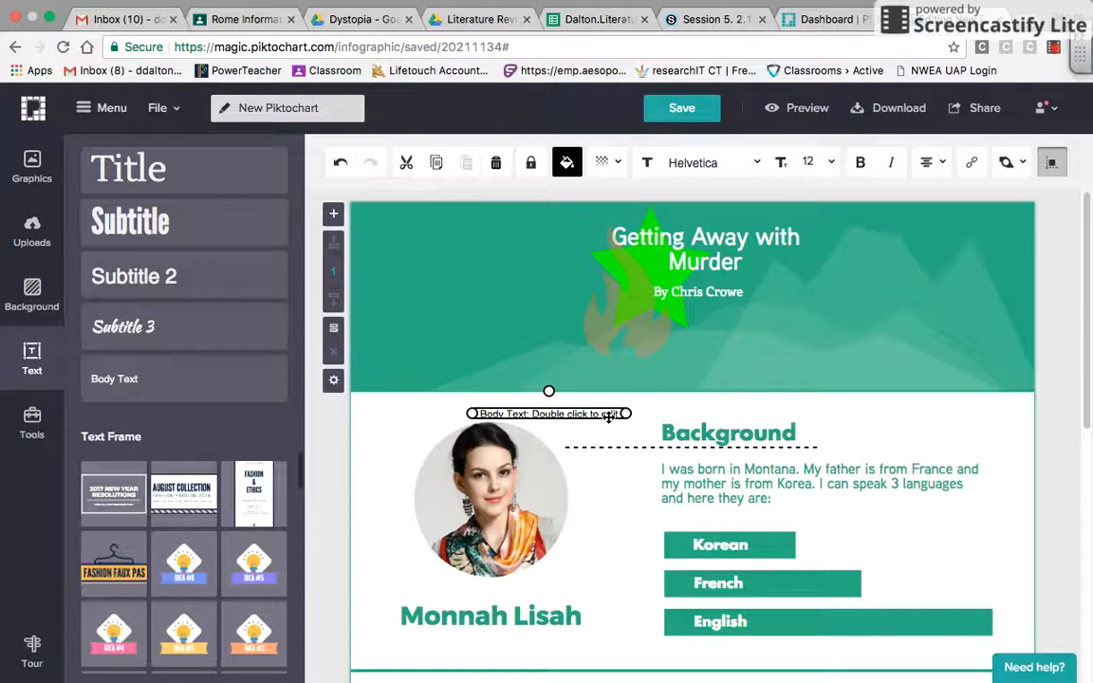
click(495, 162)
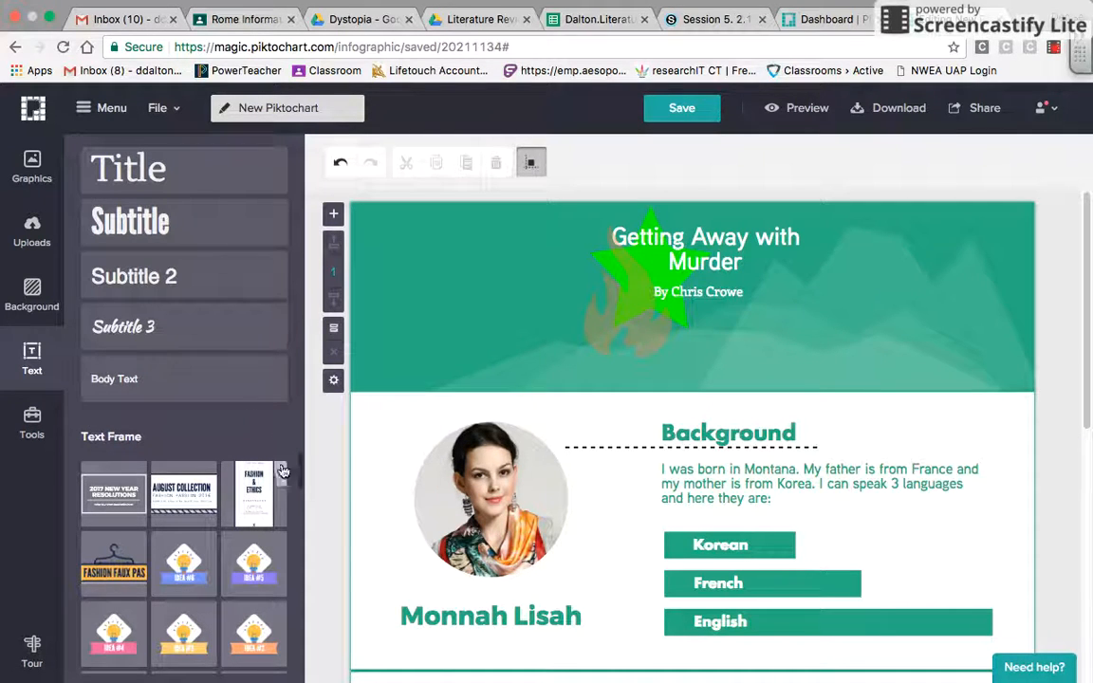
Insert the round yellow "Camping Adventures" text frame with the green backpack into the banner
drag(297, 474, 295, 509)
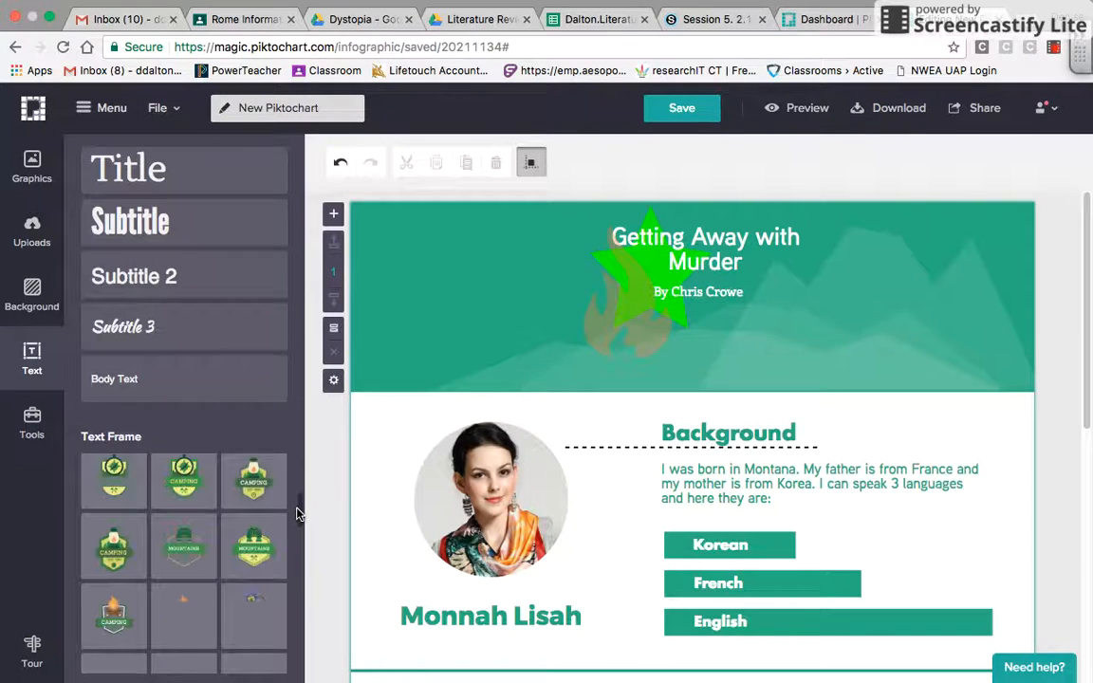
scroll(234, 534, down, 3)
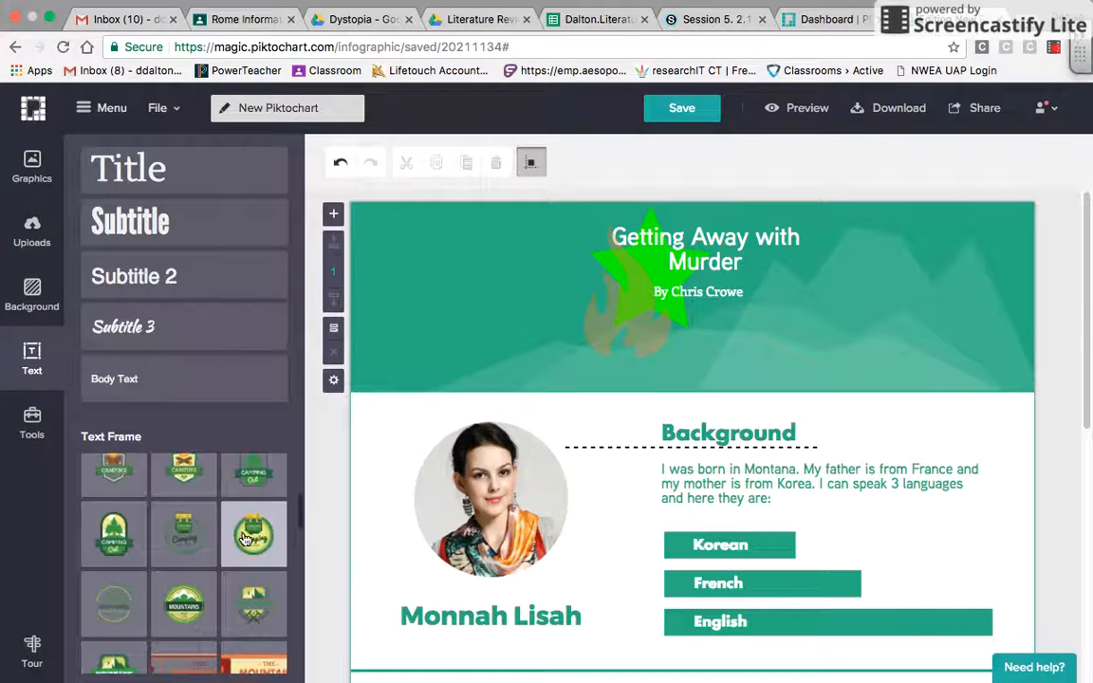
click(245, 539)
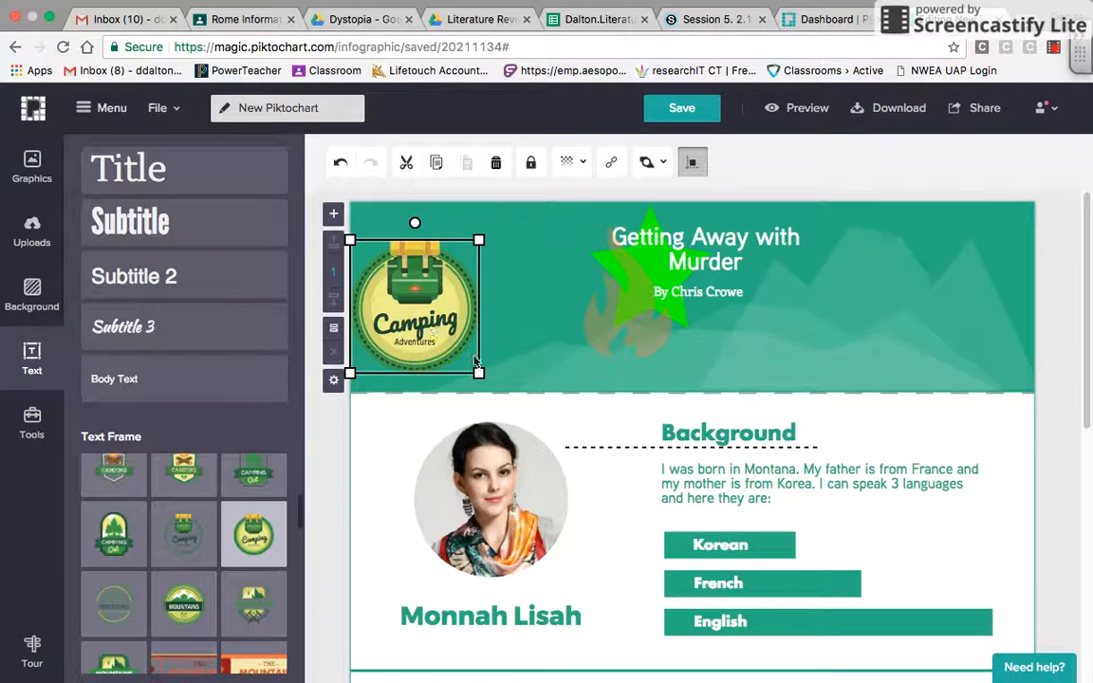
Replace the word "Camping" on the backpack badge with "True Story"
double_click(431, 322)
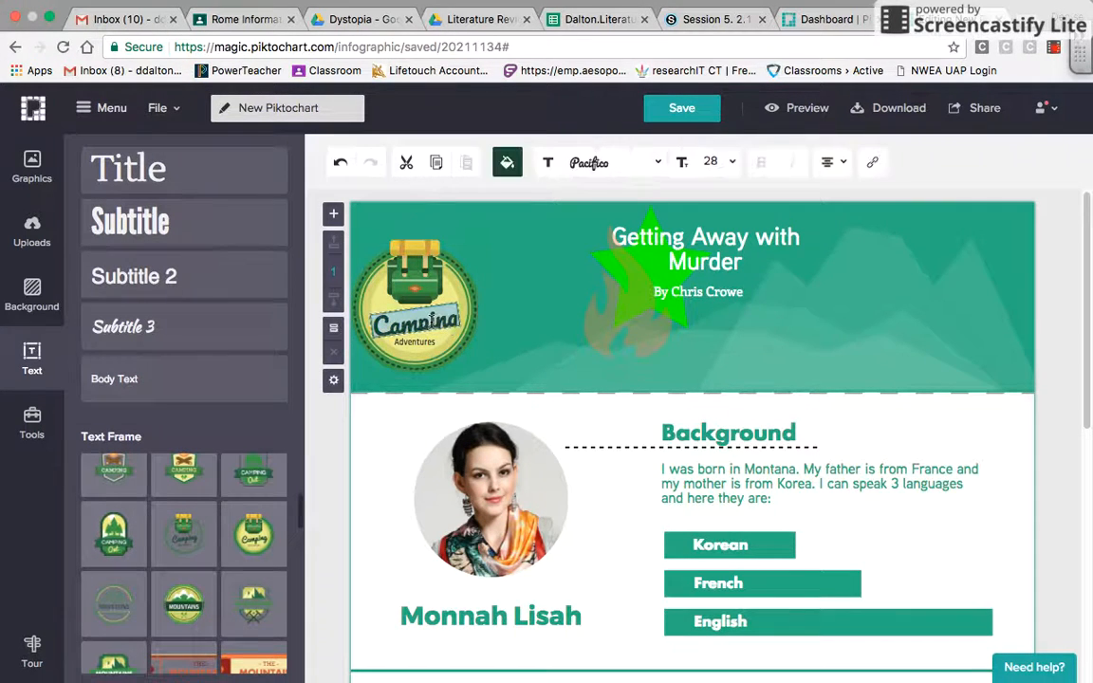
text(True Sotry)
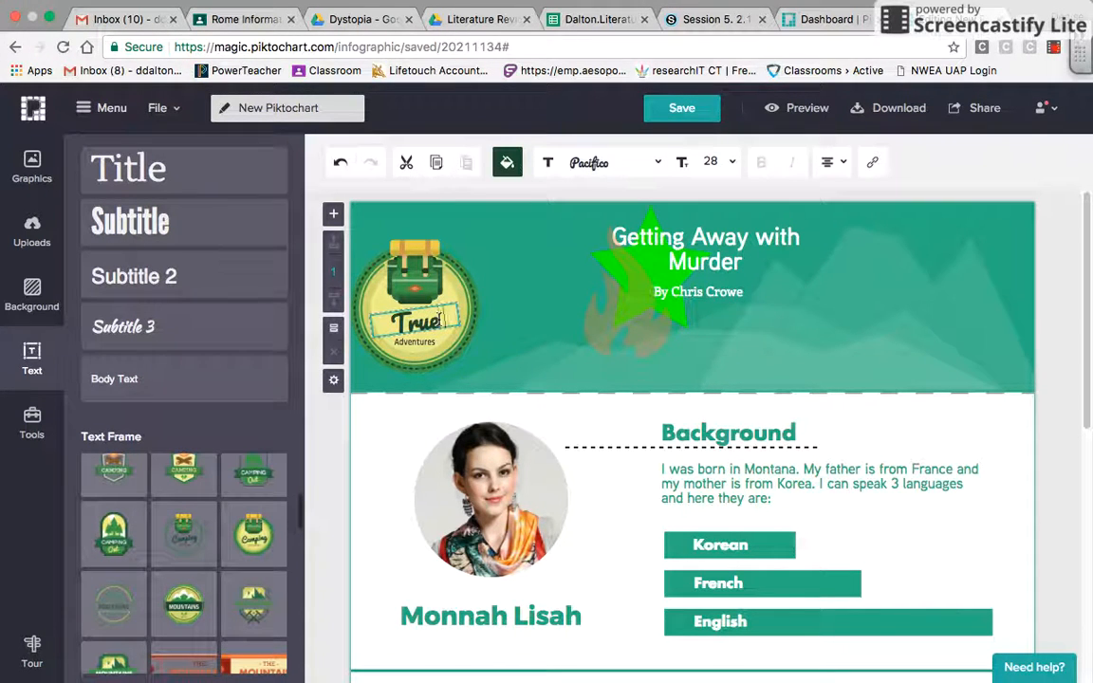
key(BackSpace)
key(BackSpace)
key(BackSpace)
key(BackSpace)
key(BackSpace)
key(BackSpace)
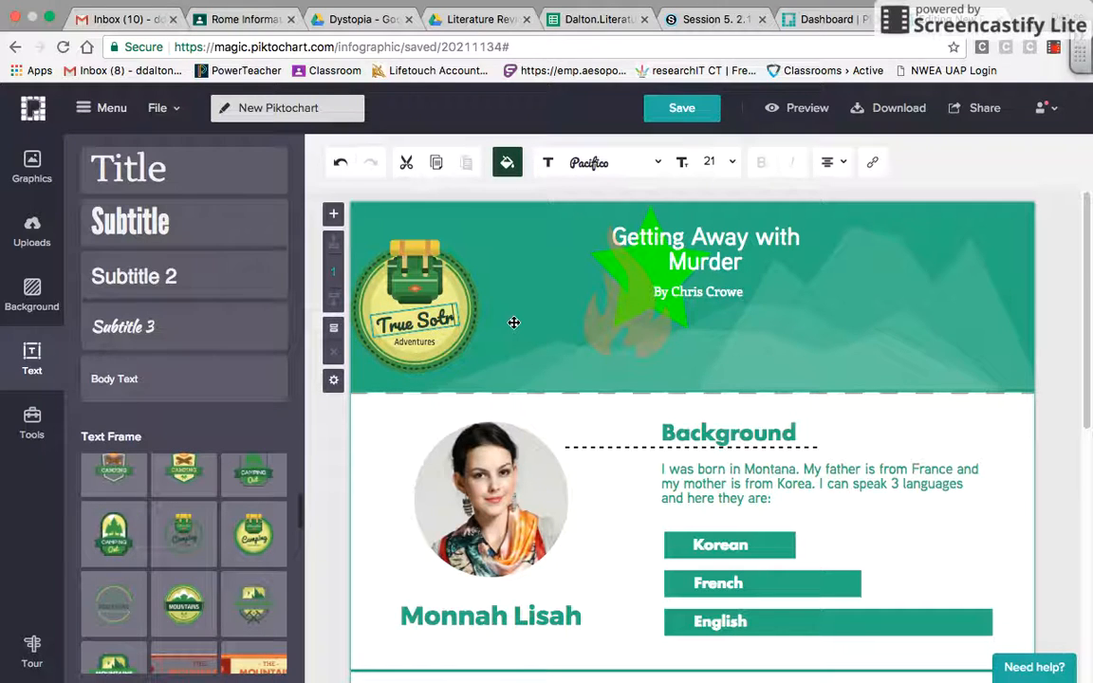
text(Story)
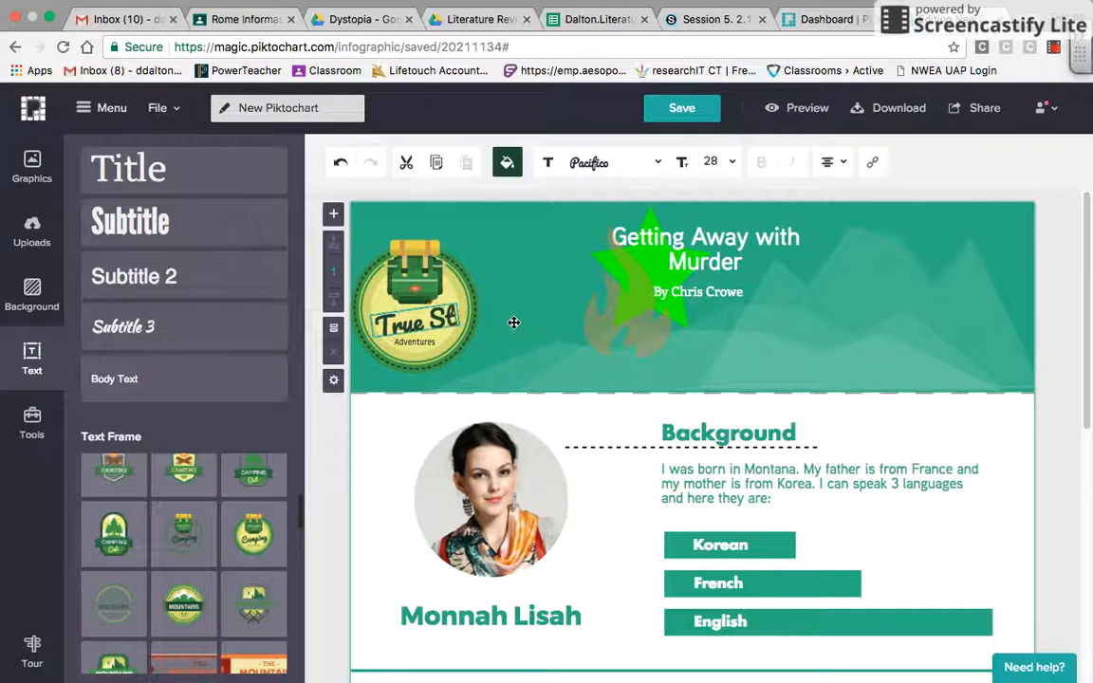
Remove the "Adventures" caption from the backpack badge
click(406, 346)
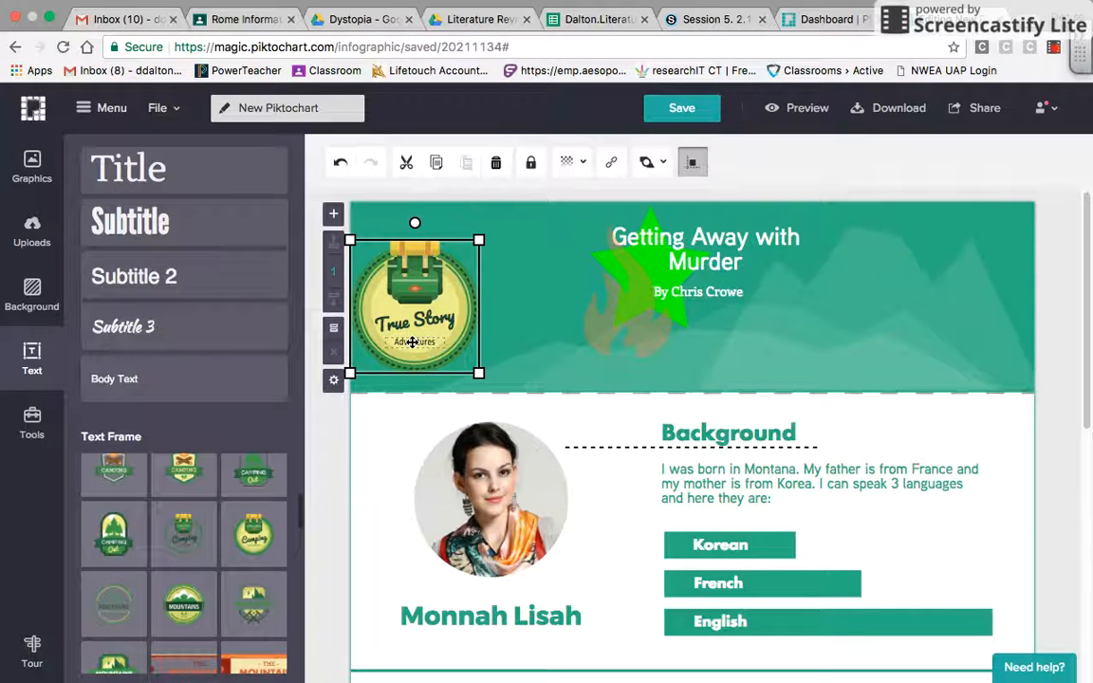
click(413, 342)
click(536, 342)
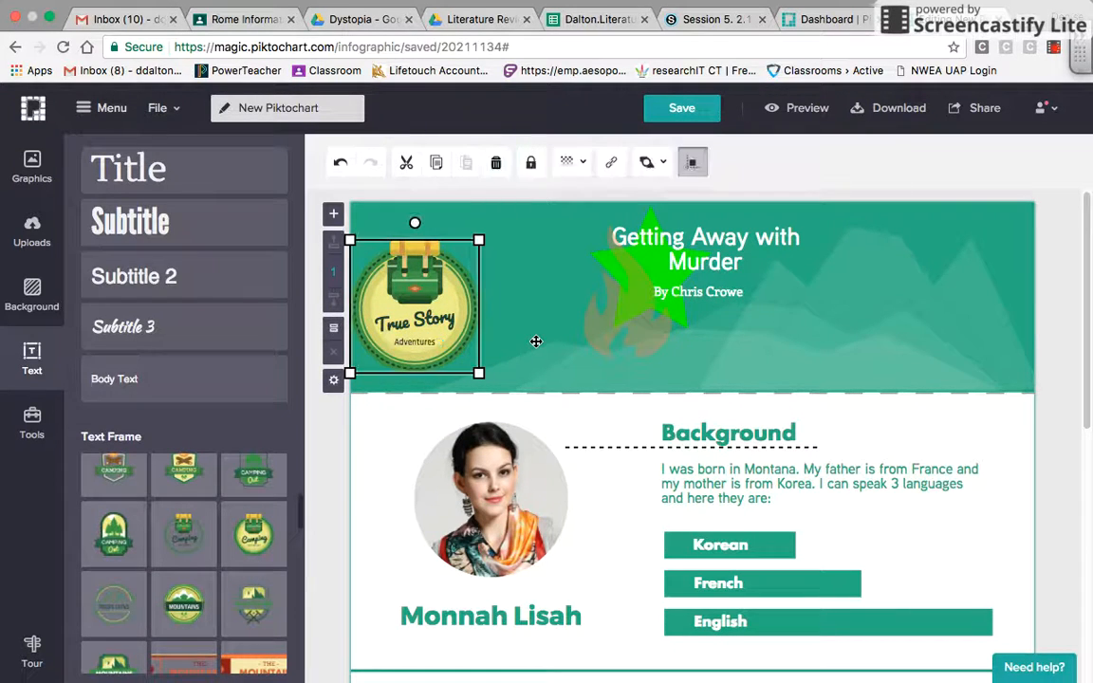
click(423, 343)
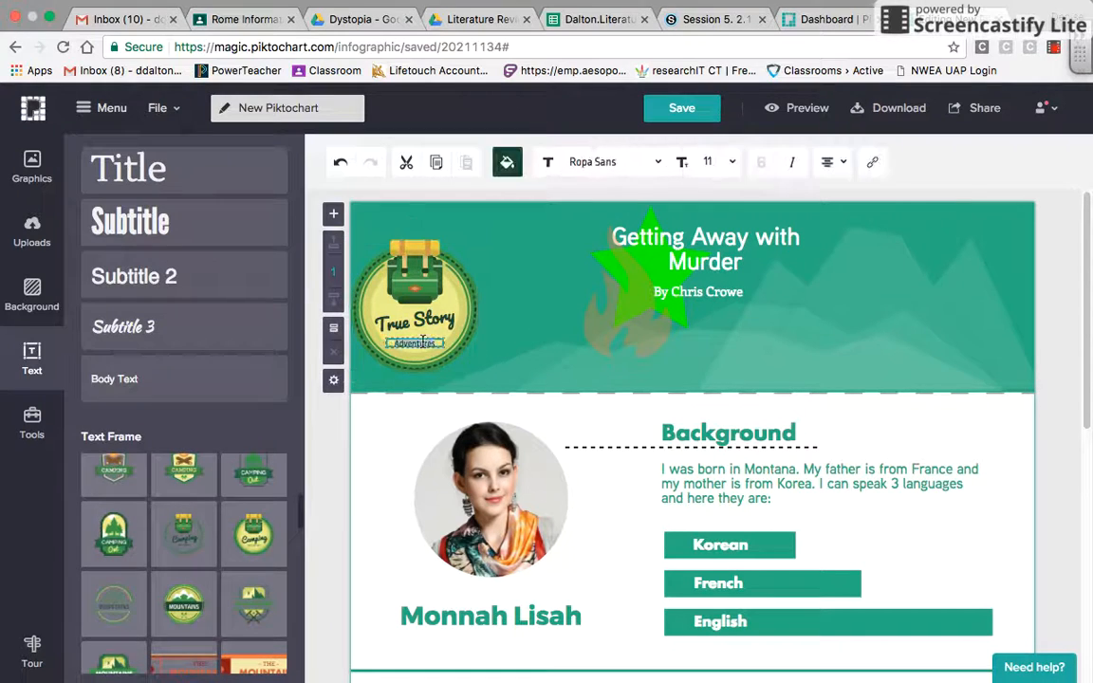
click(503, 361)
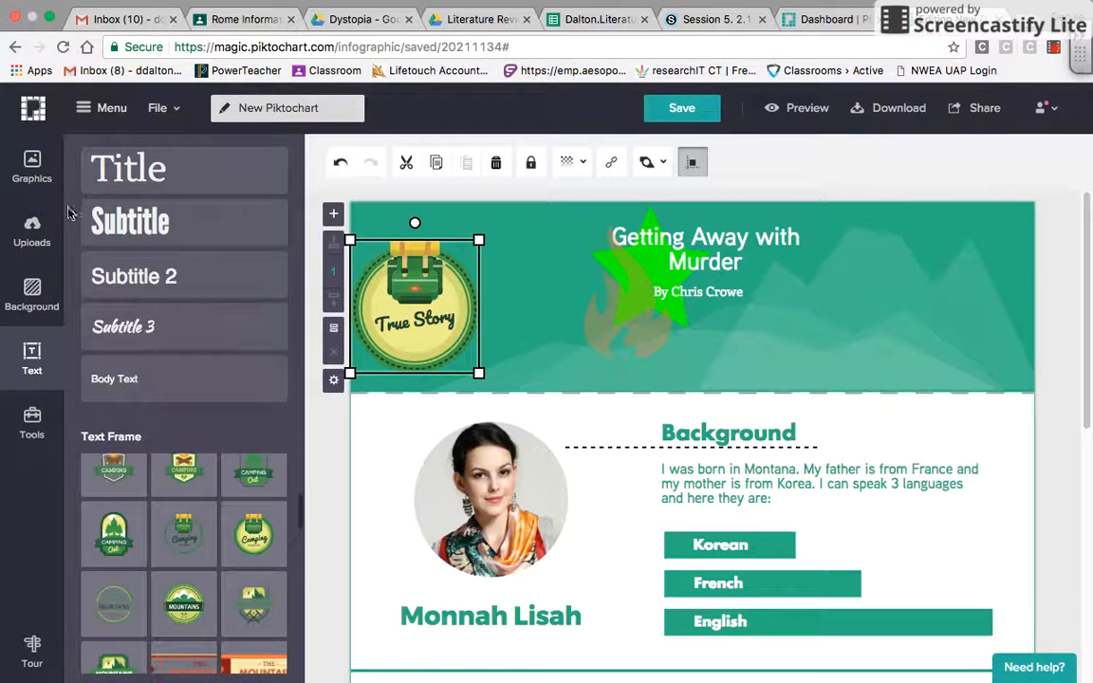
Insert the uploaded wolf-with-glasses picture, shrink it and place it in the banner to the right of the title
click(36, 239)
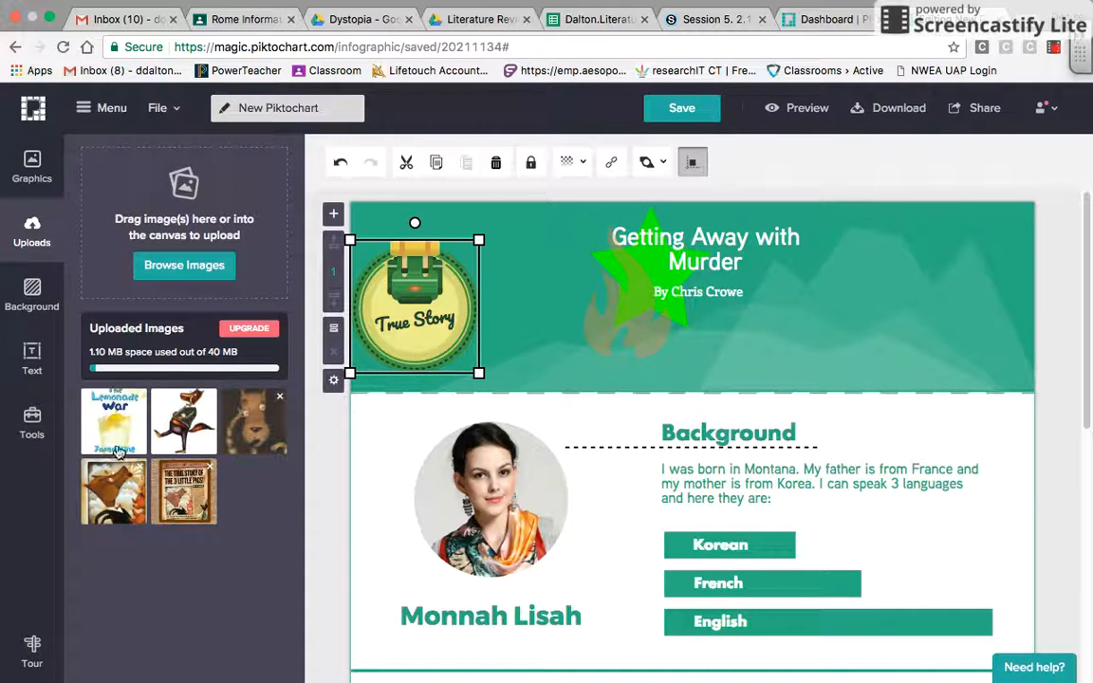
click(114, 493)
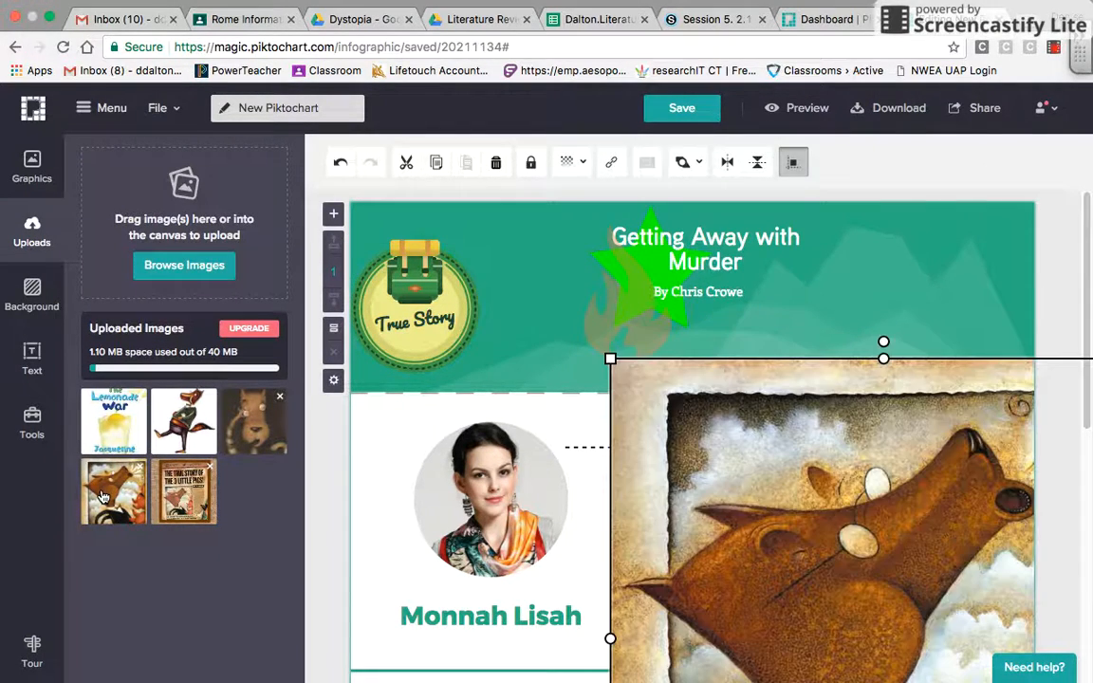
drag(610, 358, 798, 609)
drag(874, 625, 641, 301)
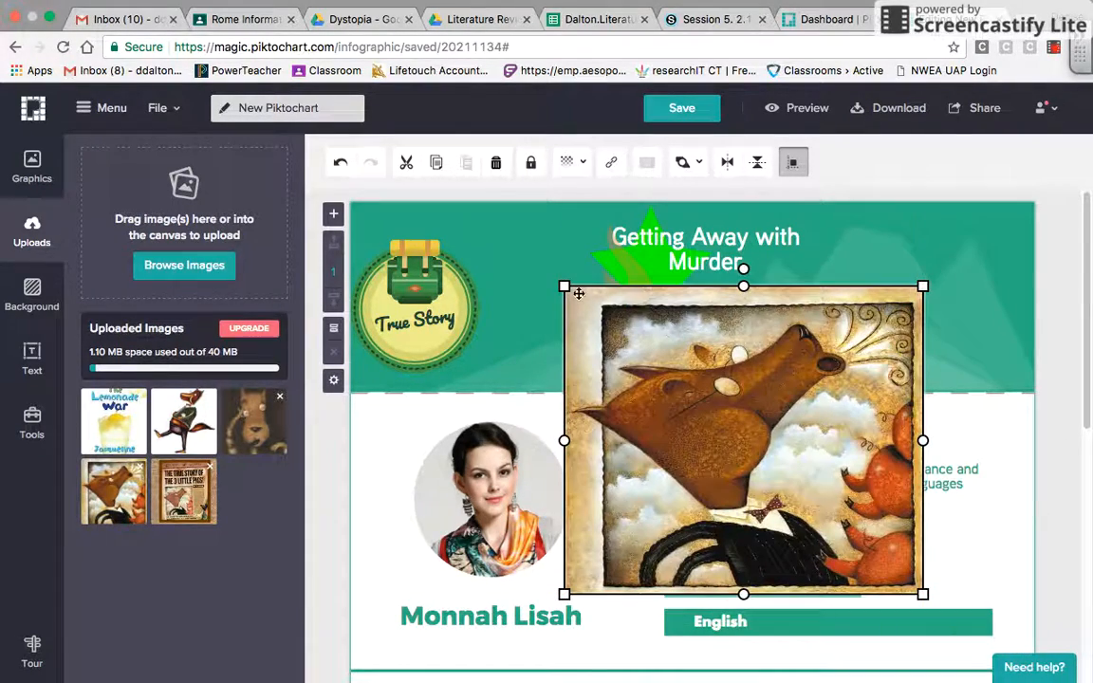
drag(565, 286, 859, 272)
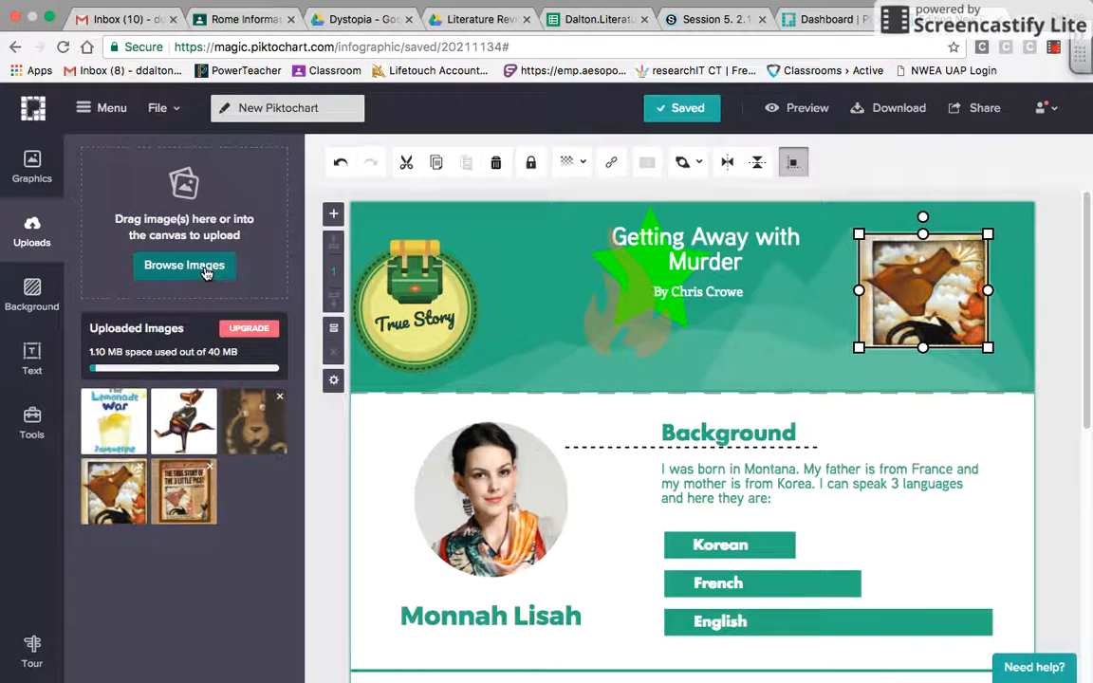
Search the photo library for "fire" and place the close-up photo of orange flames on the banner
click(16, 171)
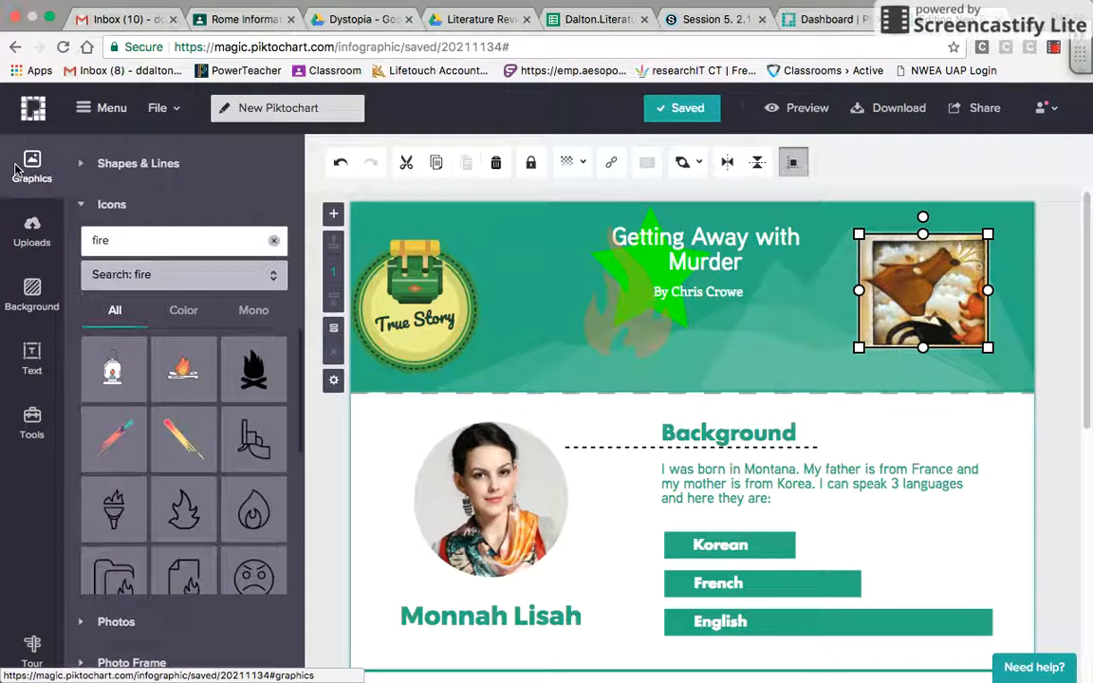
click(75, 207)
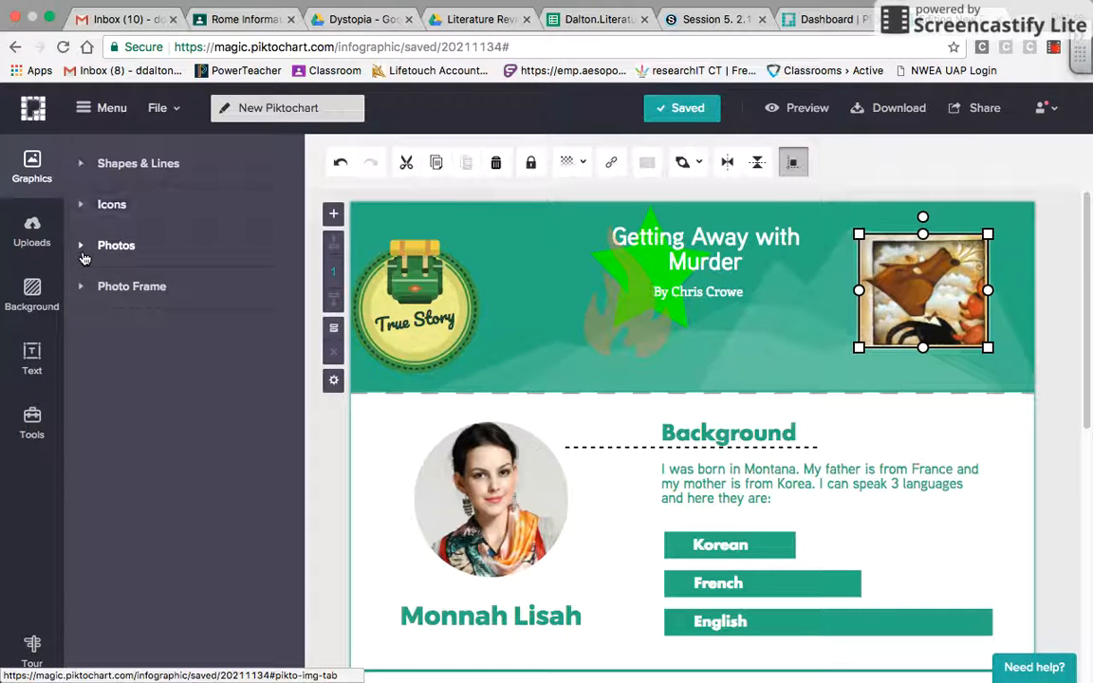
click(83, 253)
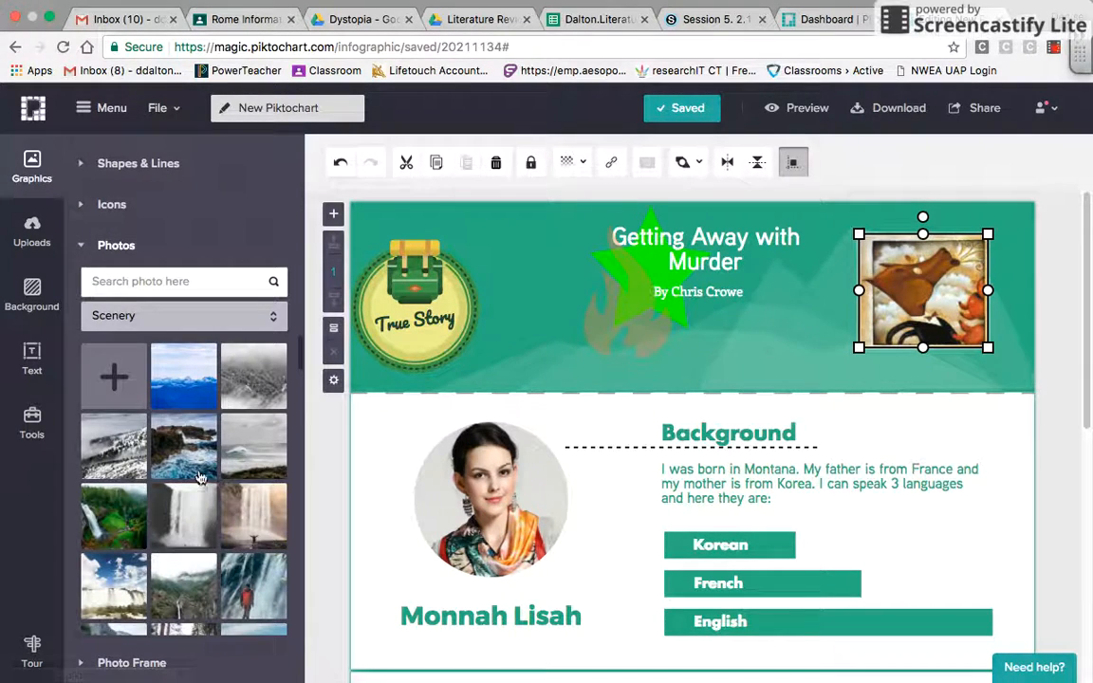
scroll(199, 477, down, 4)
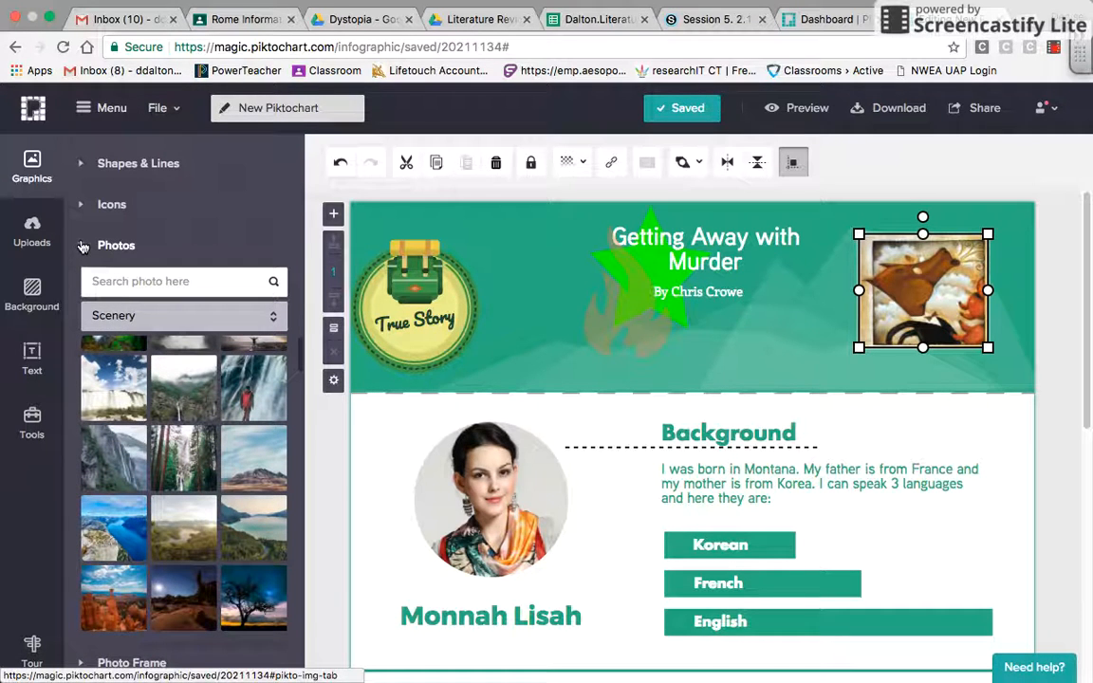
click(118, 284)
text(FIre)
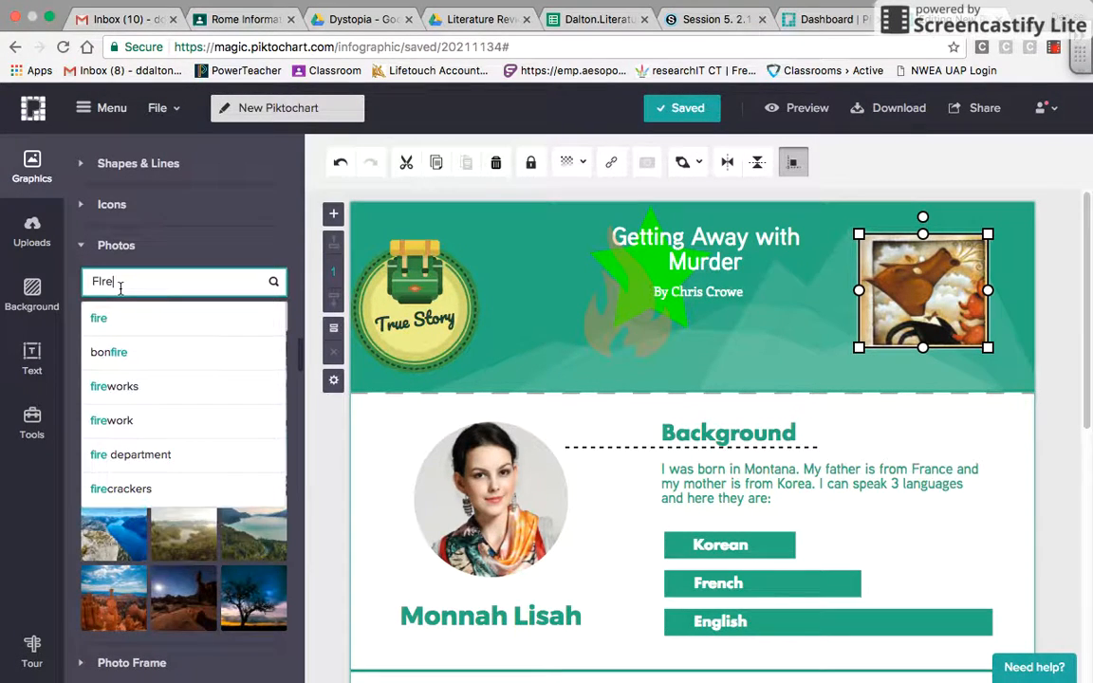
key(Return)
drag(245, 442, 512, 360)
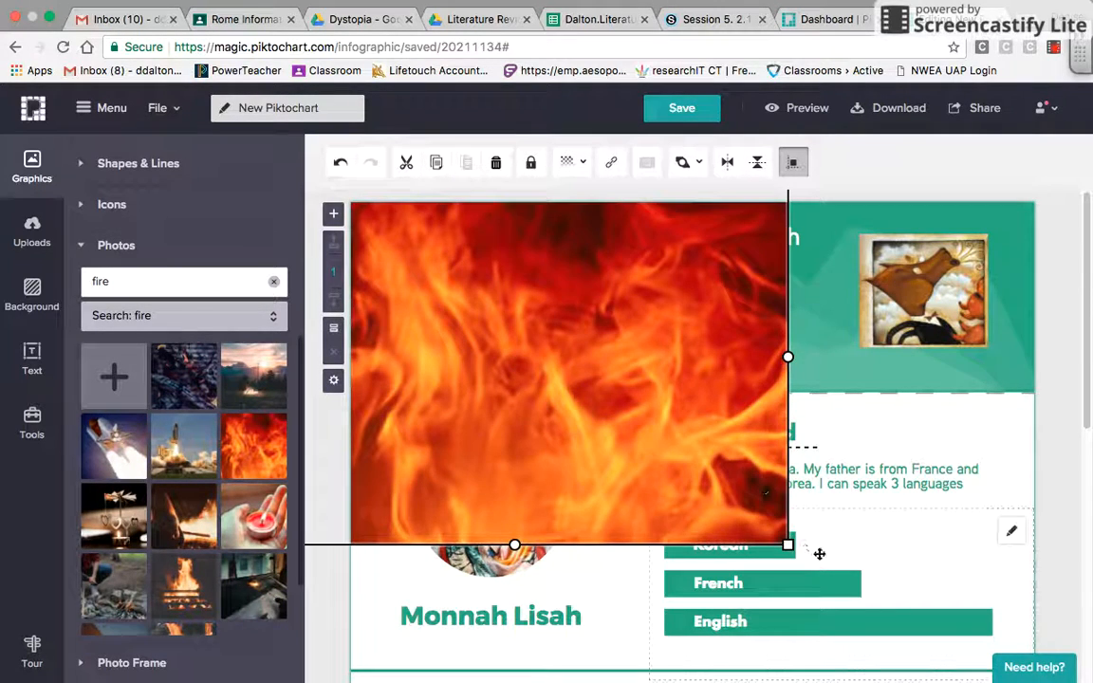
Shrink the flames photo to a small thumbnail and place it between the True Story badge and the star
drag(787, 545, 400, 346)
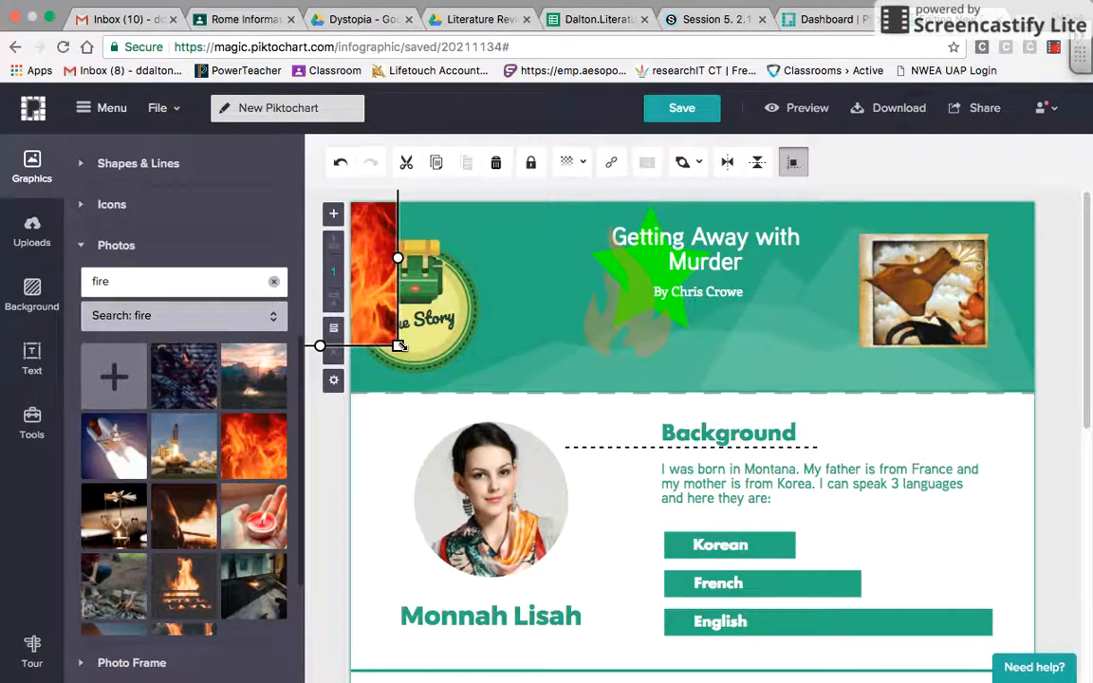
drag(381, 276, 629, 367)
drag(646, 440, 556, 336)
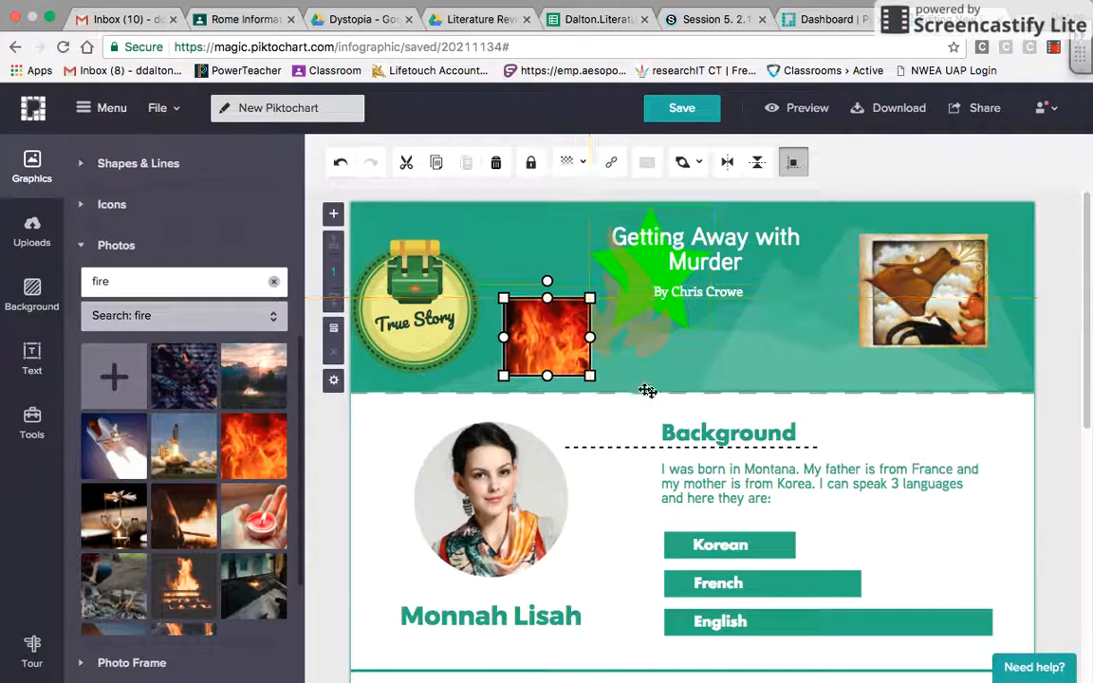
Delete the airplane icon from the green circle above "I've traveled to 15 countries"
scroll(659, 385, down, 3)
scroll(660, 390, down, 5)
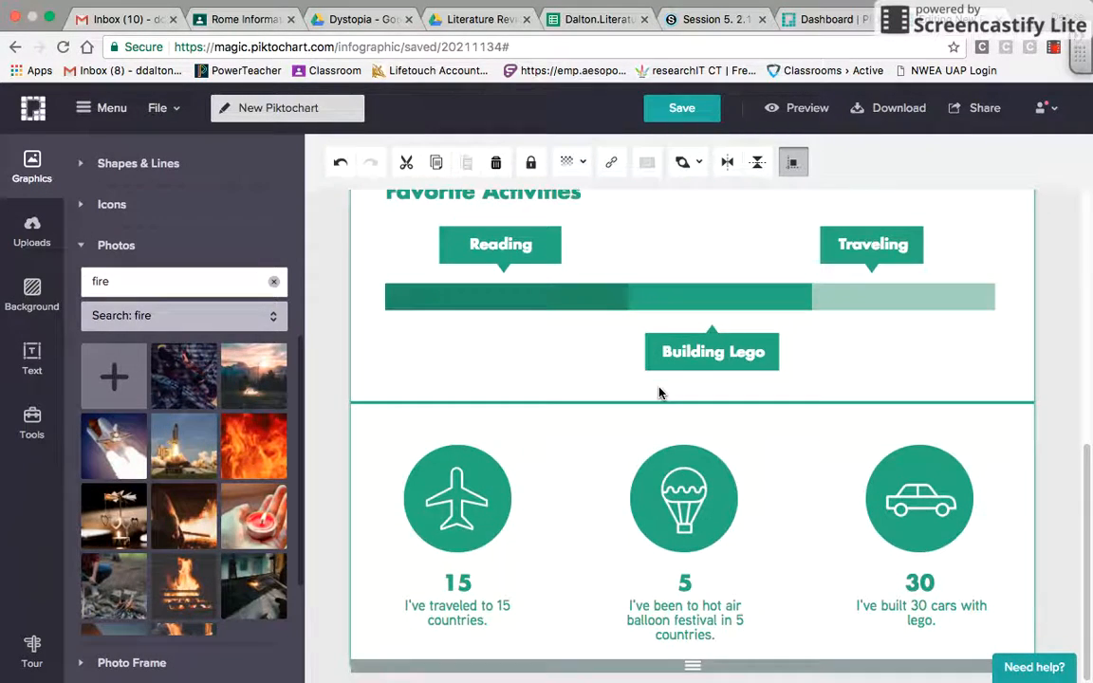
click(442, 486)
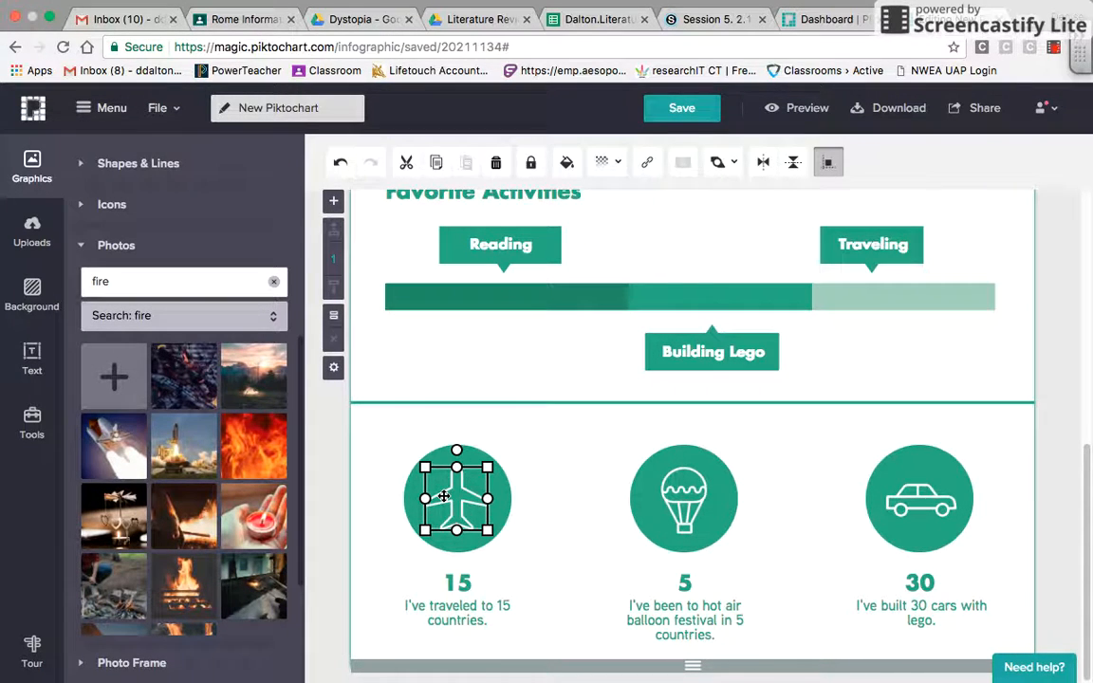
key(Delete)
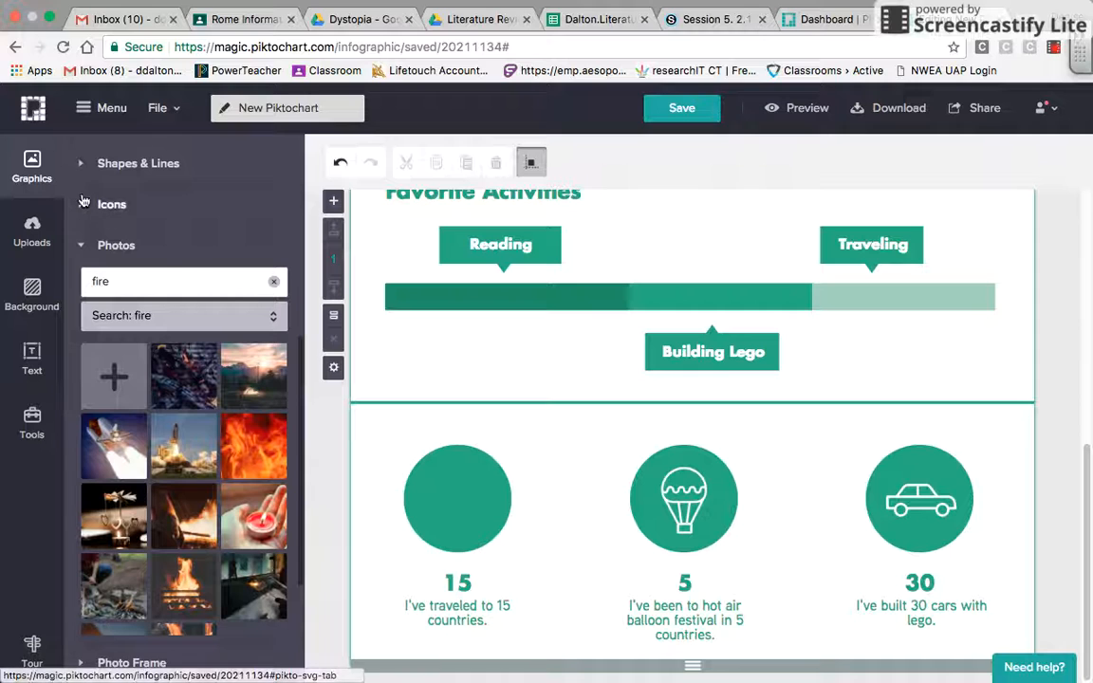
Add the black outline flame from the fire icons to the empty green circle, shrinking and centring it there
click(86, 204)
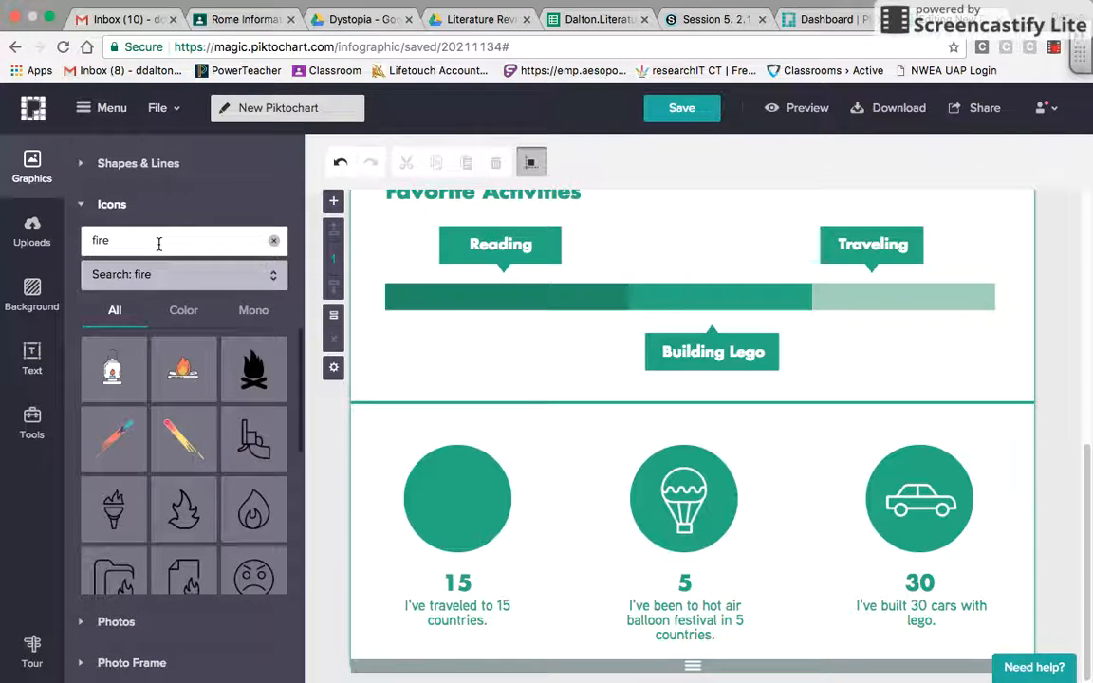
drag(187, 521, 458, 509)
drag(504, 560, 488, 533)
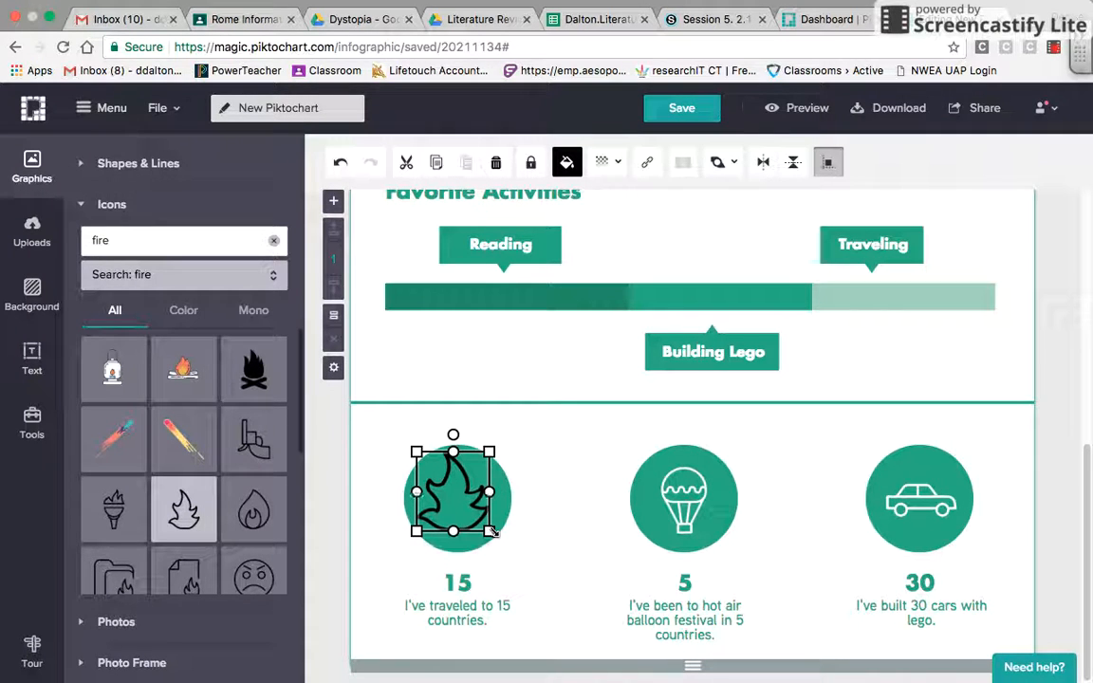
drag(451, 497, 456, 499)
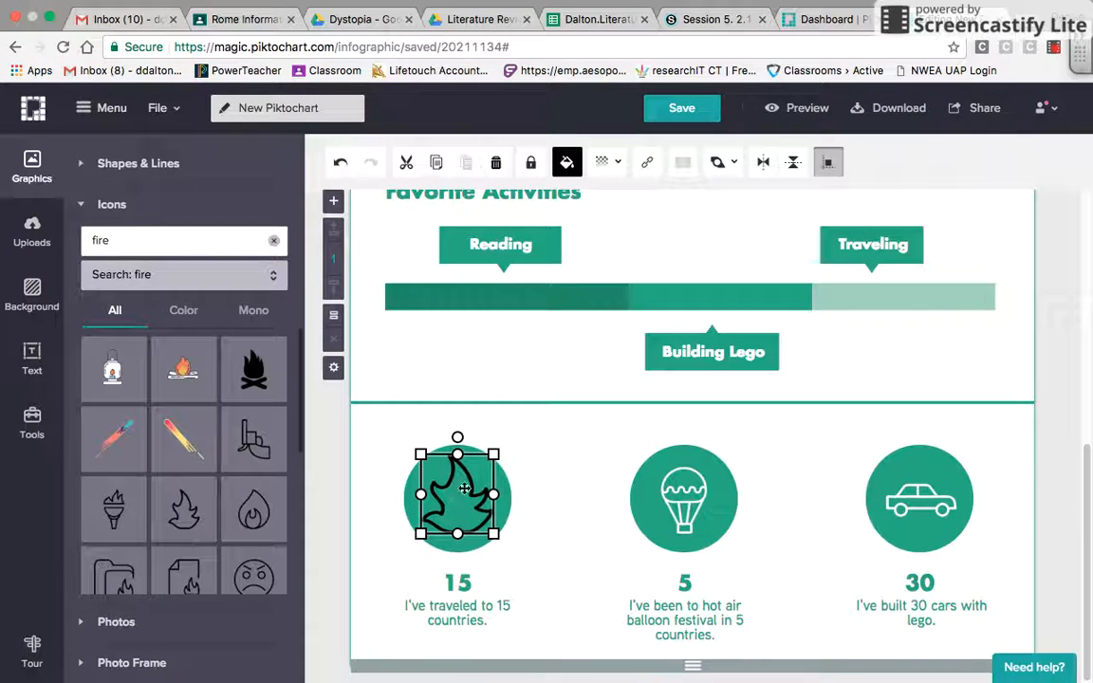
Recolour the flame outline in the green circle above "I've traveled to 15 countries" white, #FFFFFF
click(567, 163)
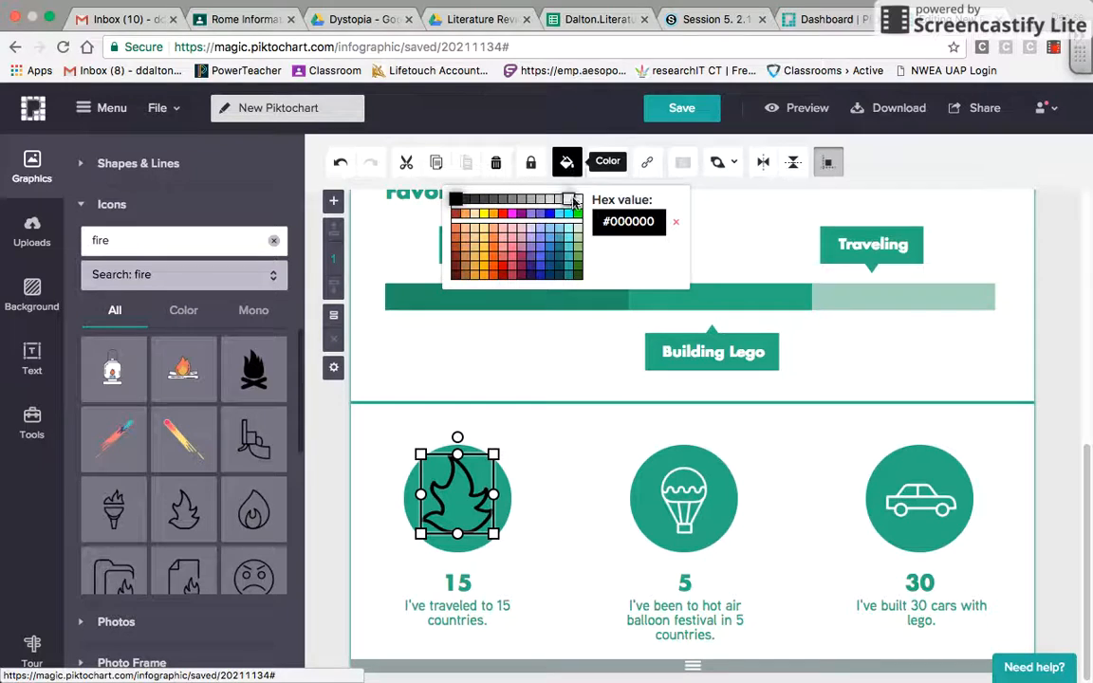
click(577, 199)
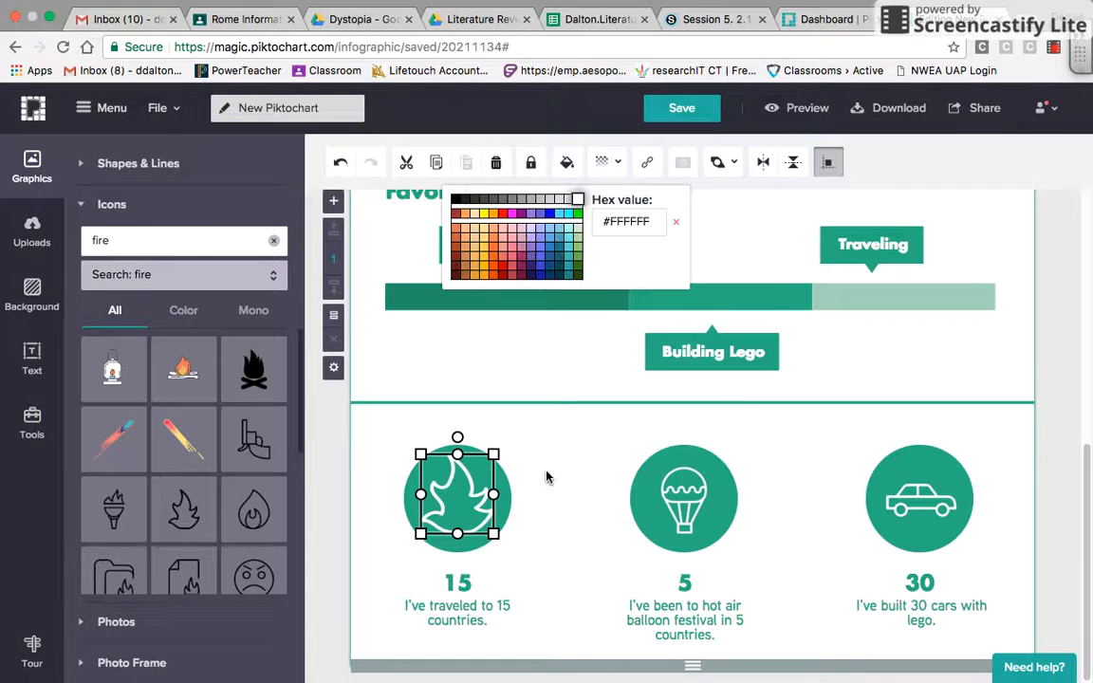
click(546, 475)
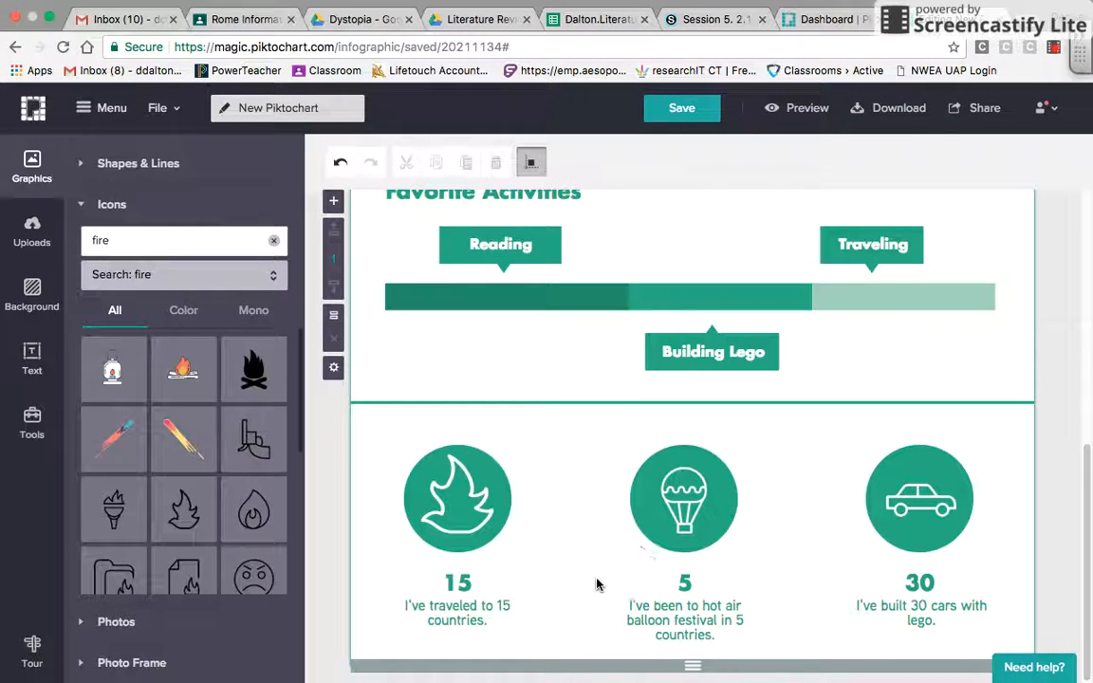
Preview the infographic from the activity icons up to the banner, and check the image download options
scroll(529, 546, up, 6)
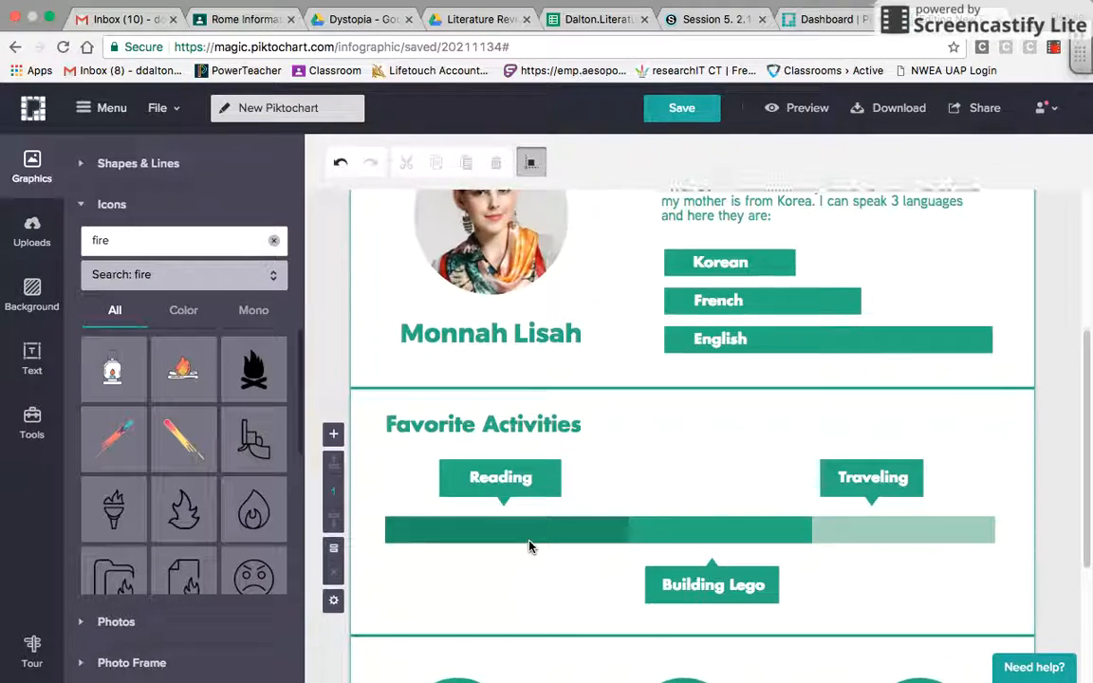
click(797, 110)
scroll(585, 351, down, 5)
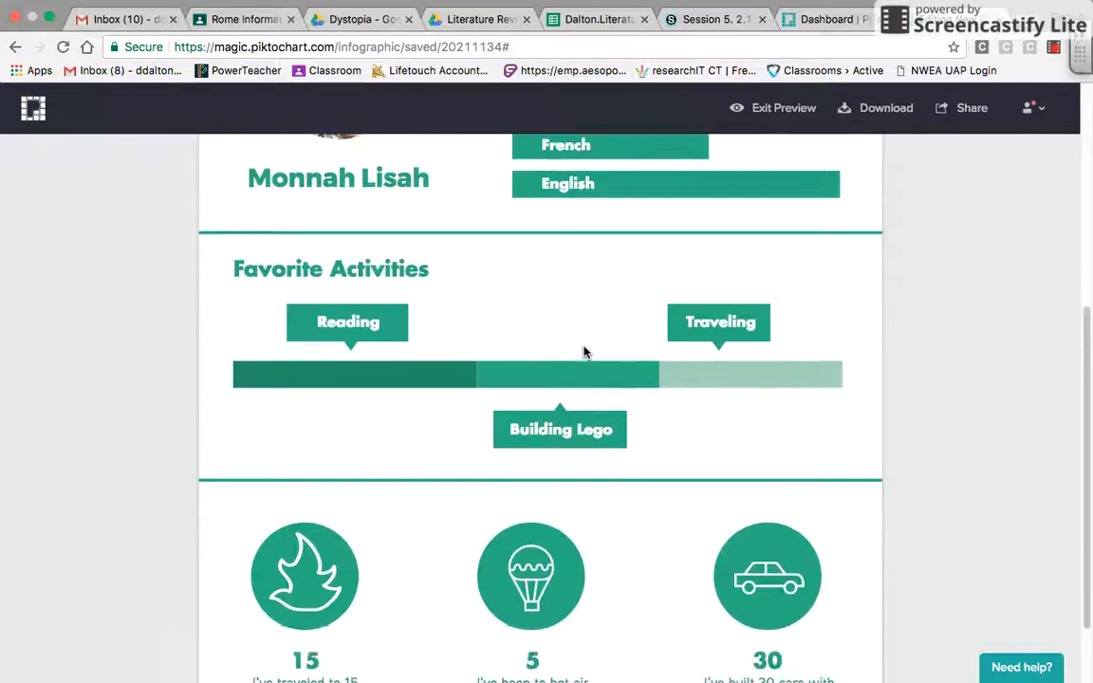
scroll(583, 347, up, 5)
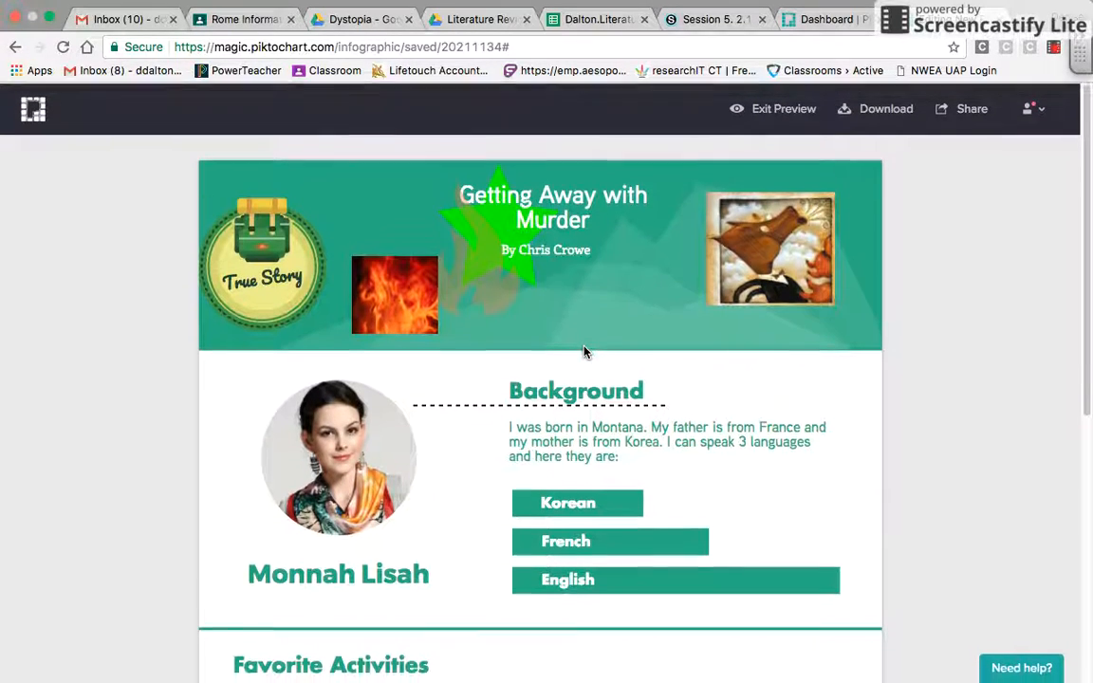
click(785, 108)
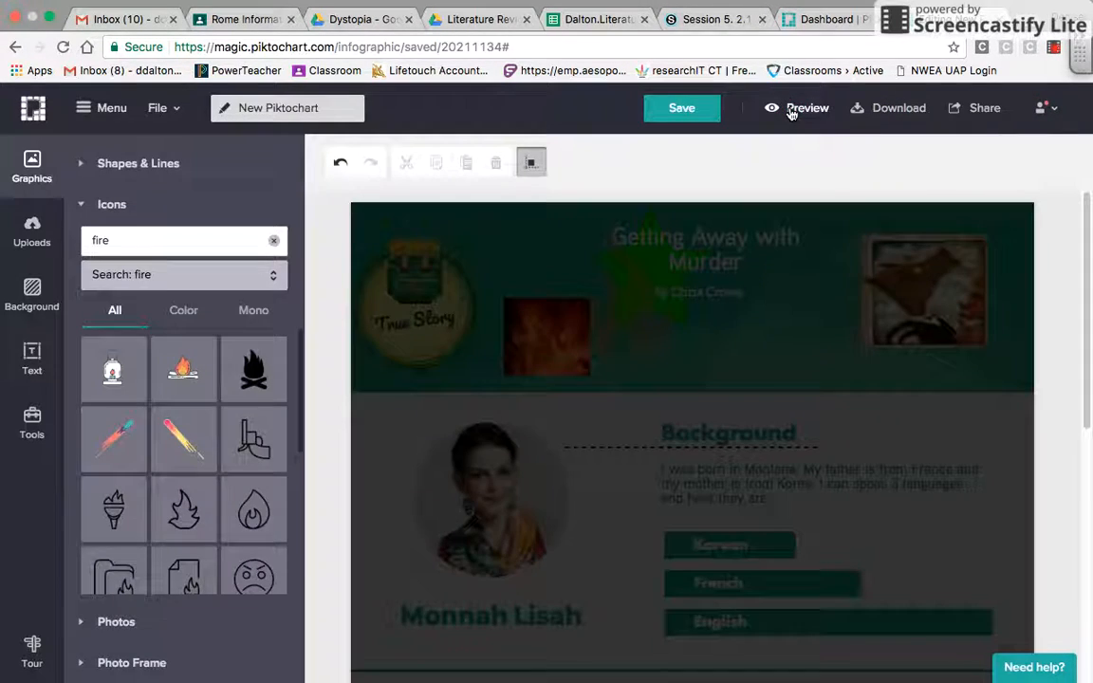
click(886, 109)
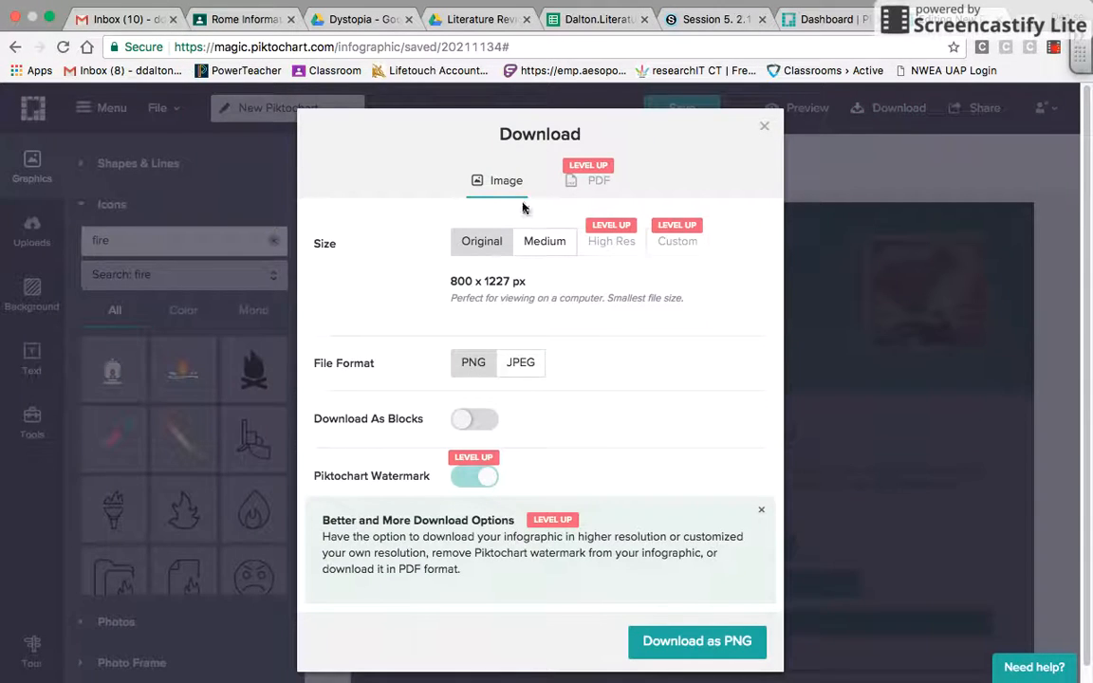
click(767, 128)
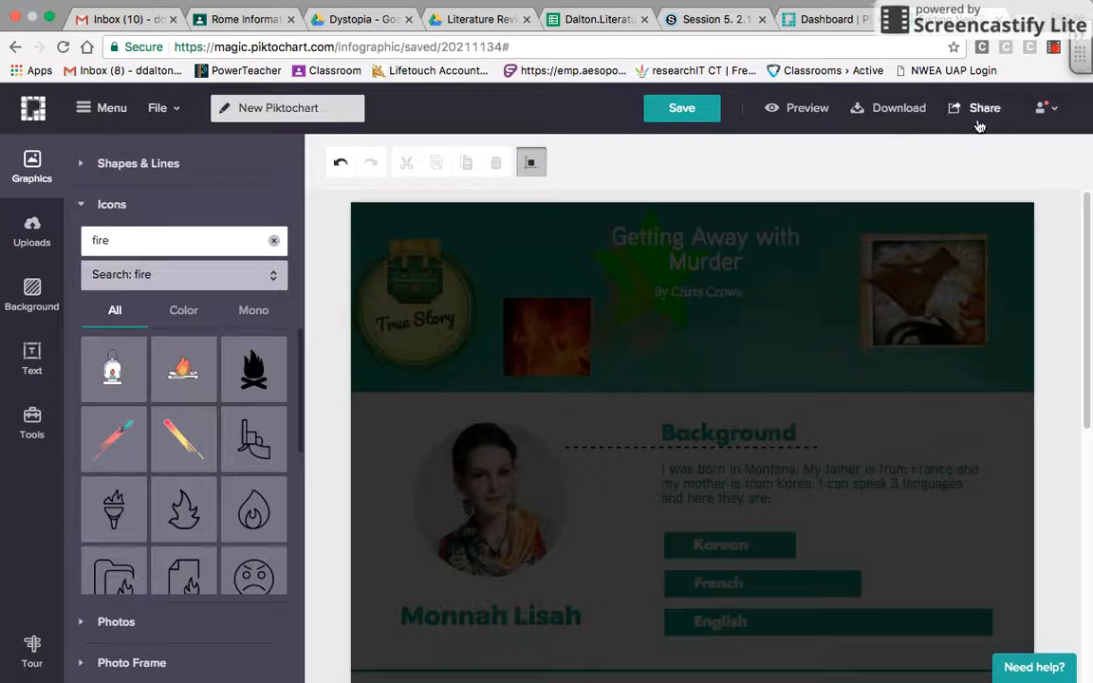
Start sharing the infographic and save it under the name "Sample"
click(970, 111)
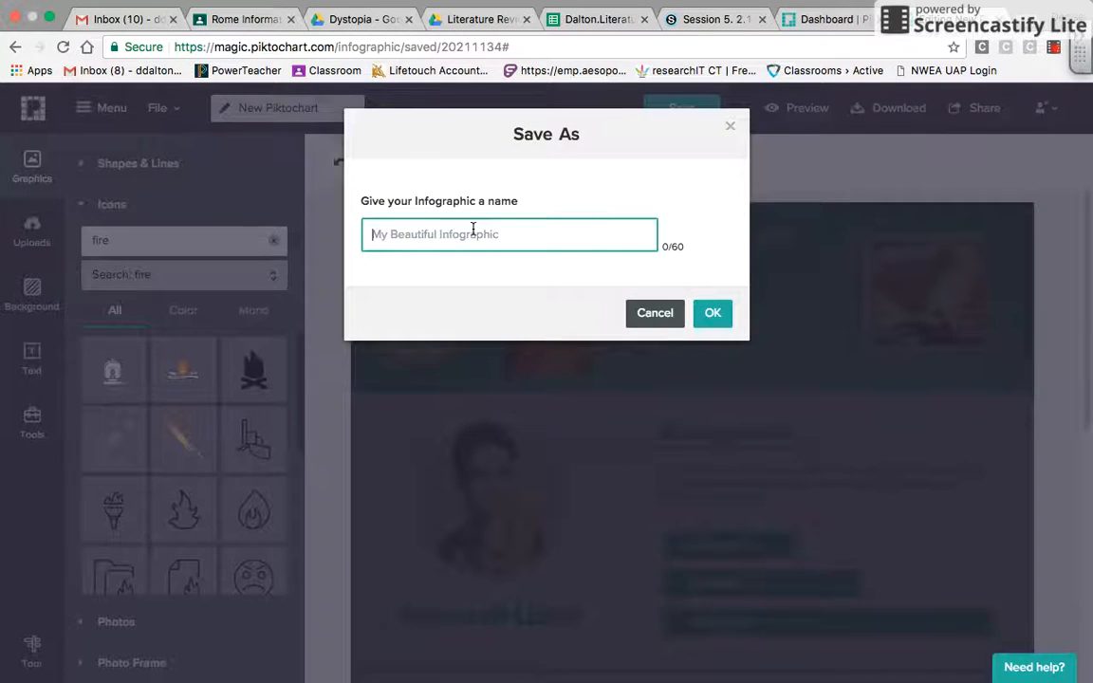
text(Sam)
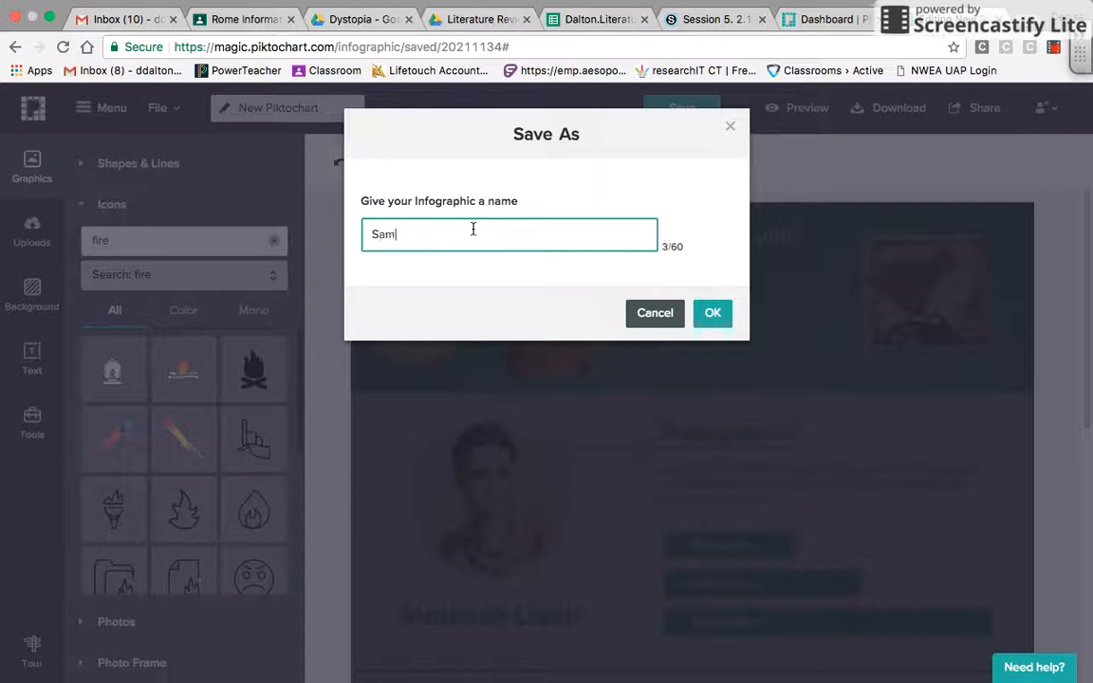
click(712, 312)
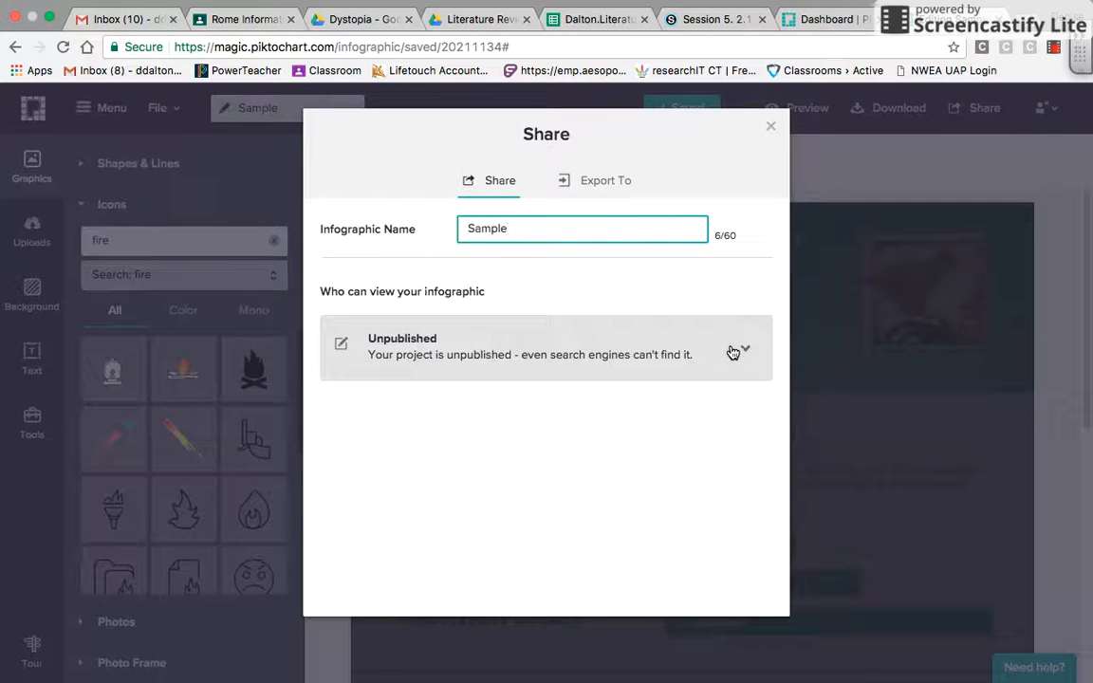
Publish the Sample infographic with its visibility set to Public and select its generated web link
click(732, 351)
click(679, 417)
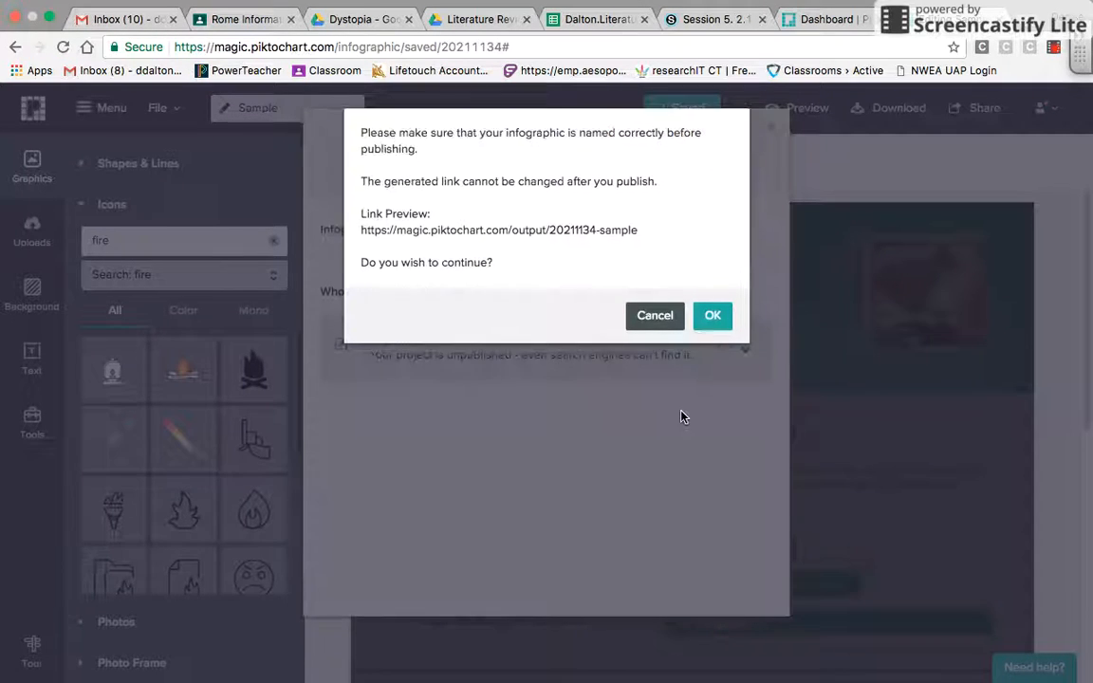
click(712, 317)
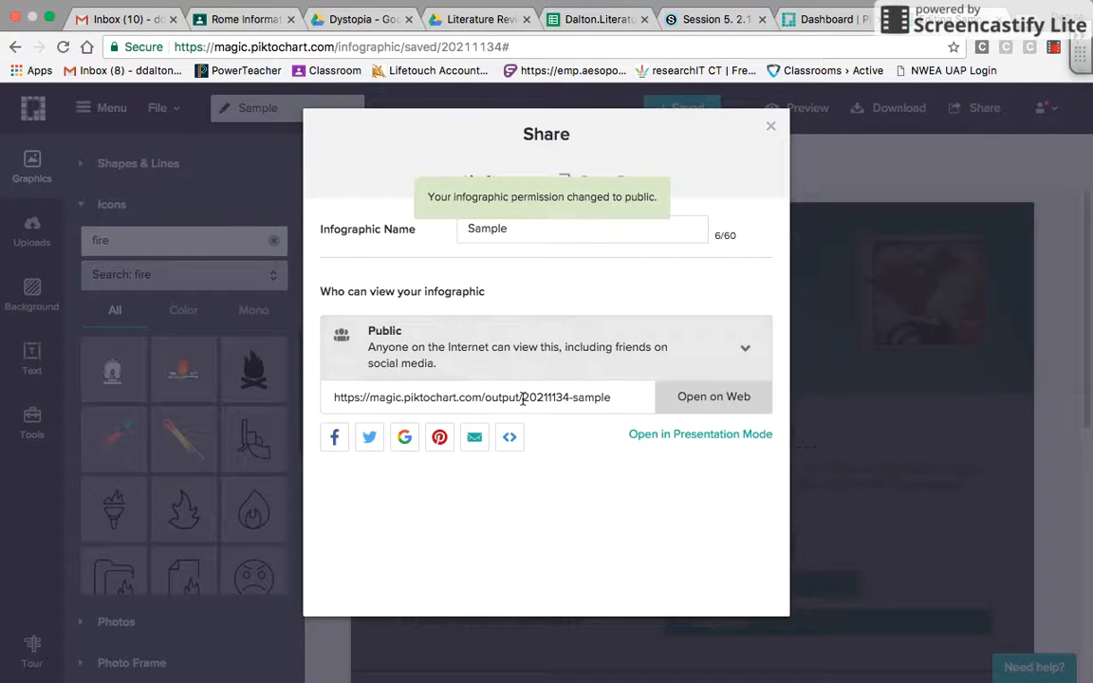
click(512, 397)
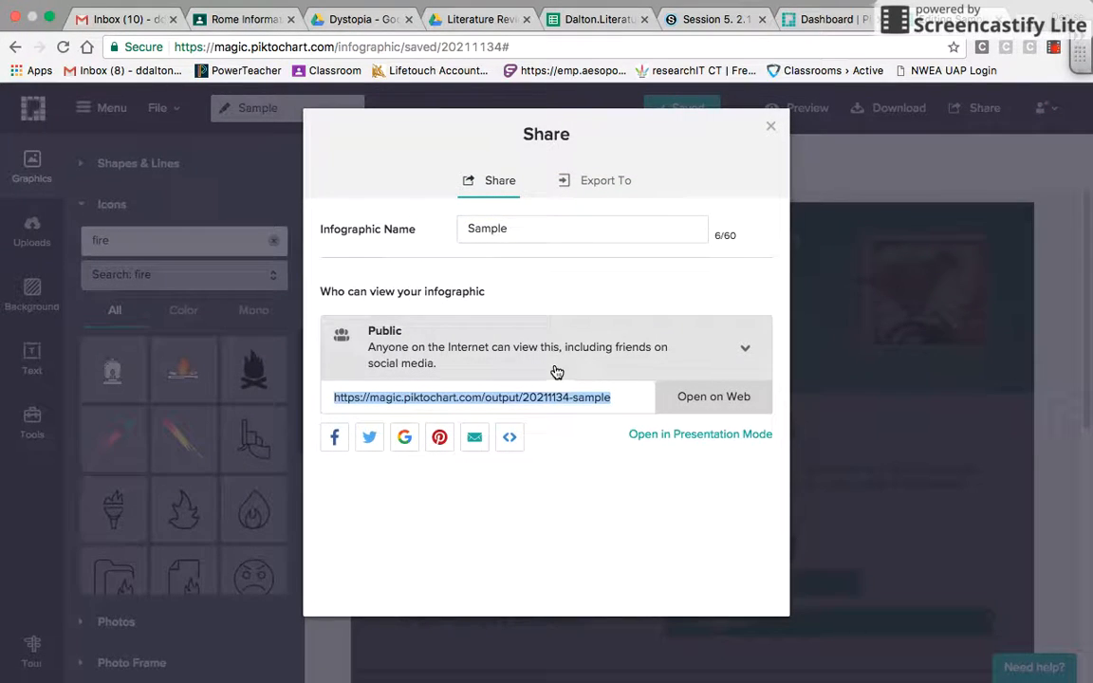
click(771, 127)
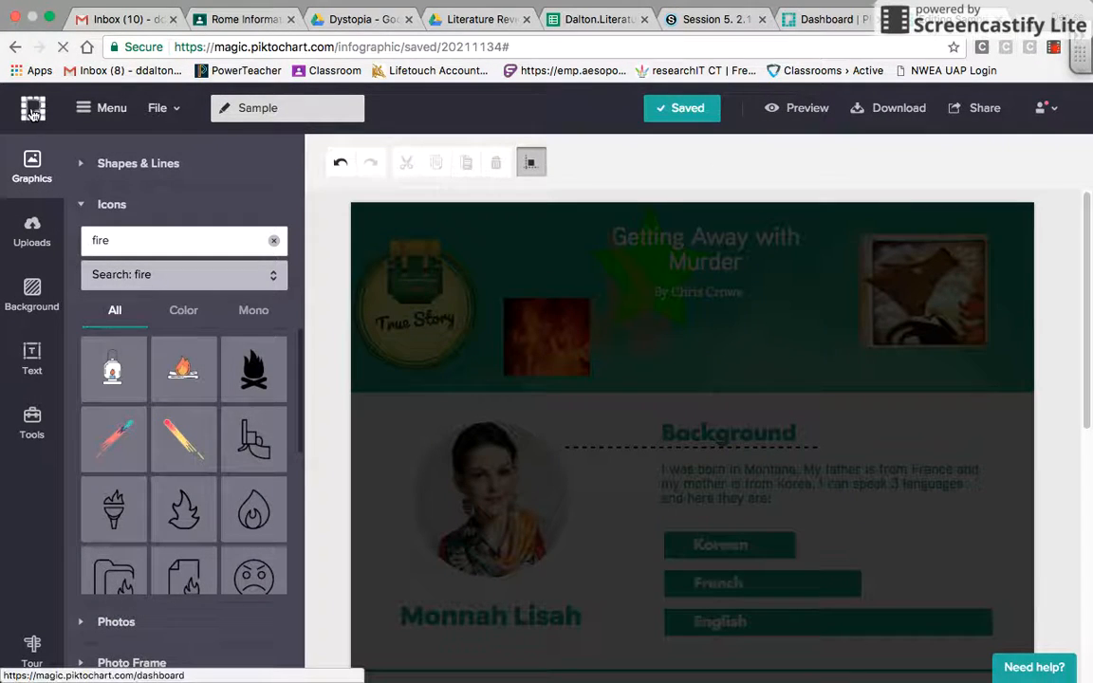
Return to the dashboard of saved visuals and preview "The True Story of the 3 Little Pigs" presentation, examining its title page
click(33, 109)
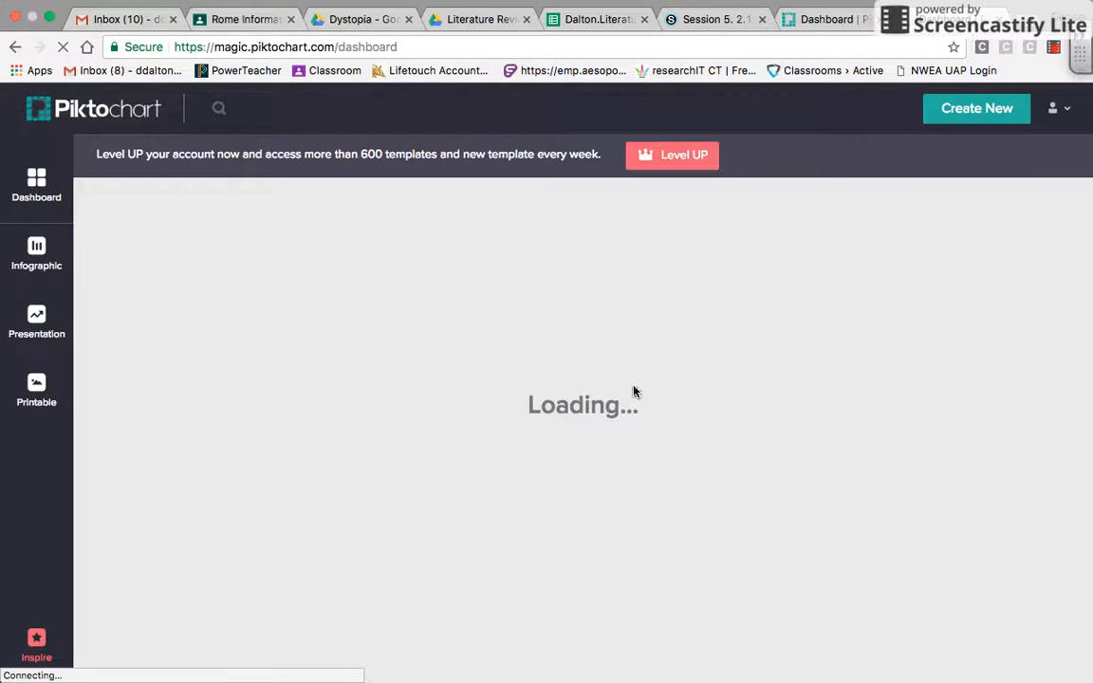
mouse_move(435, 436)
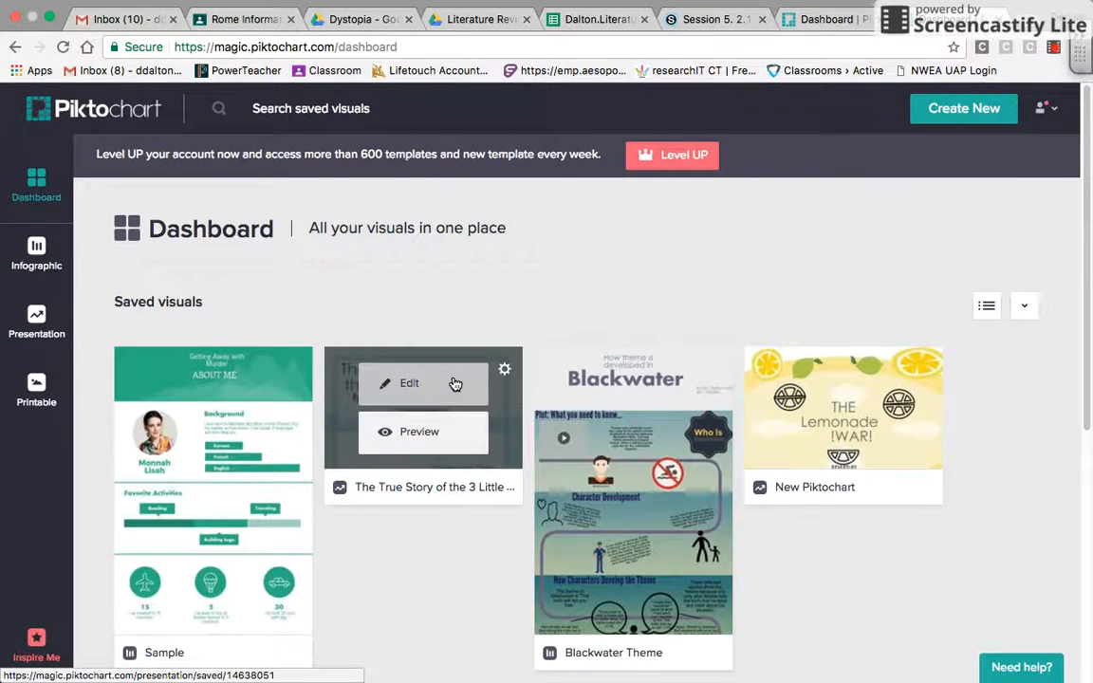
click(458, 436)
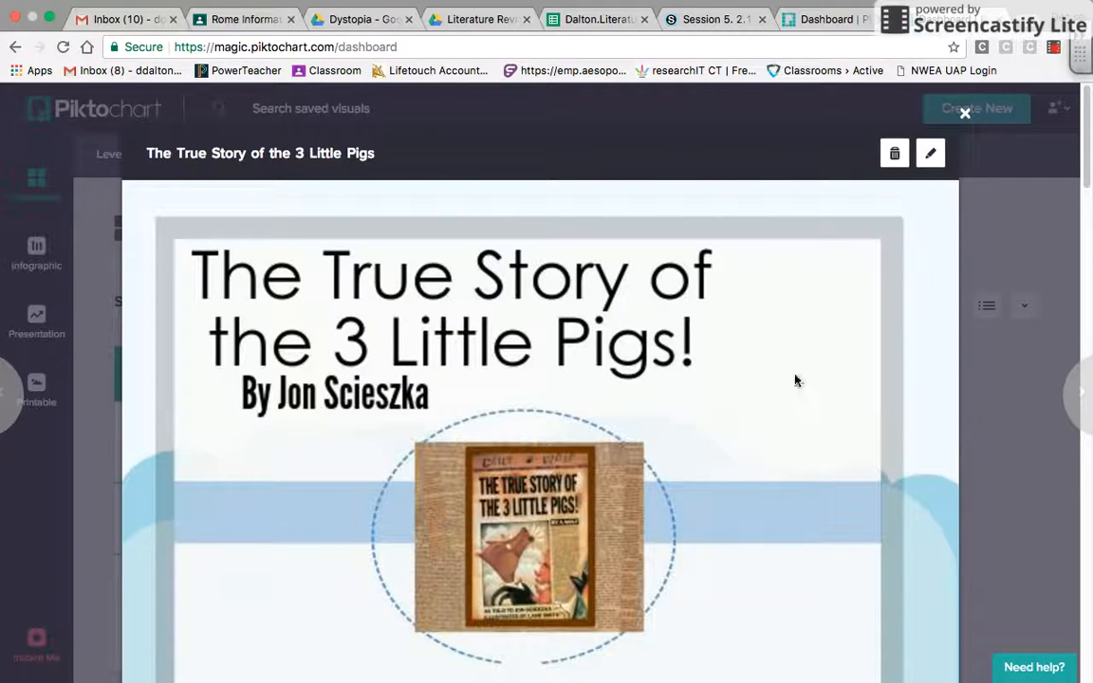
scroll(801, 370, down, 2)
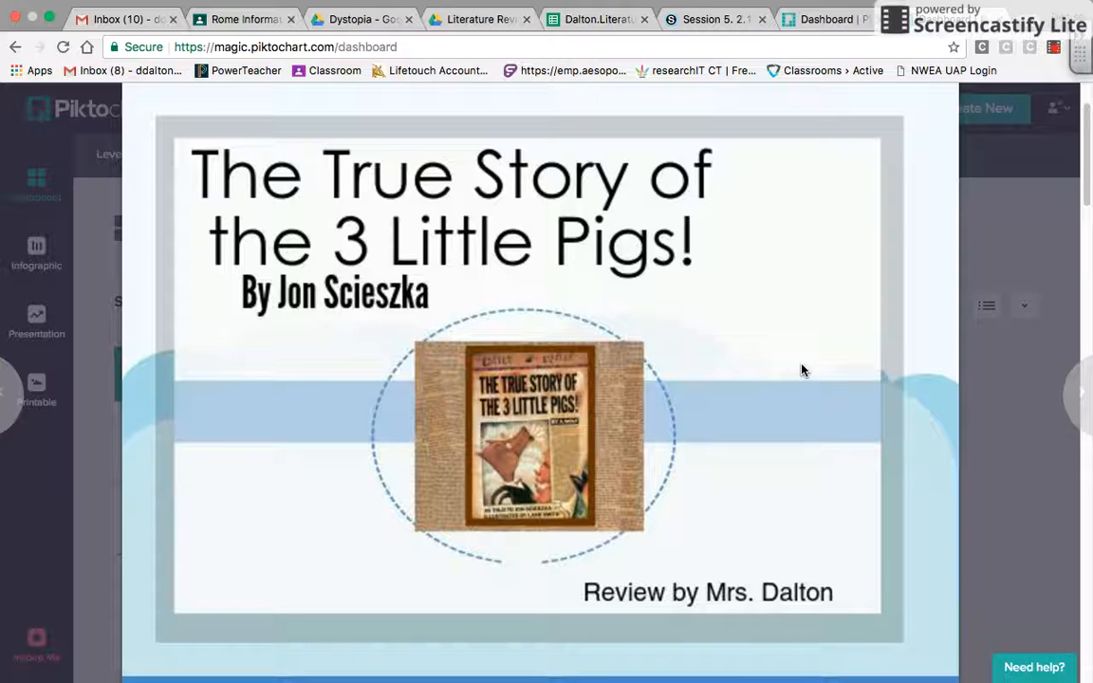
scroll(801, 370, down, 1)
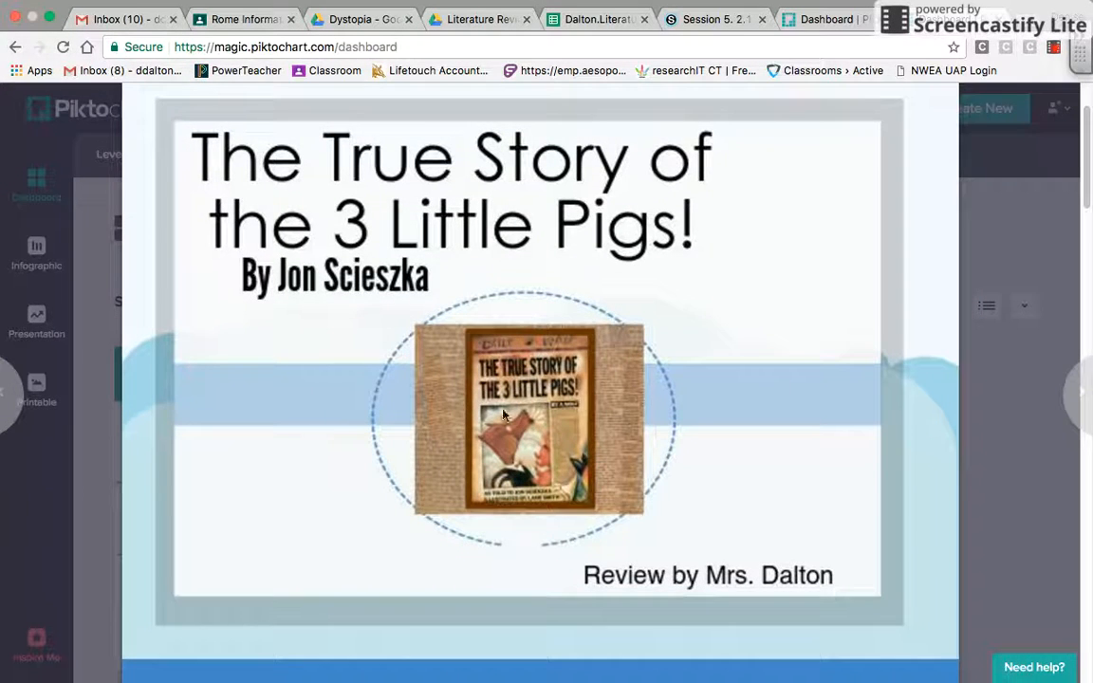